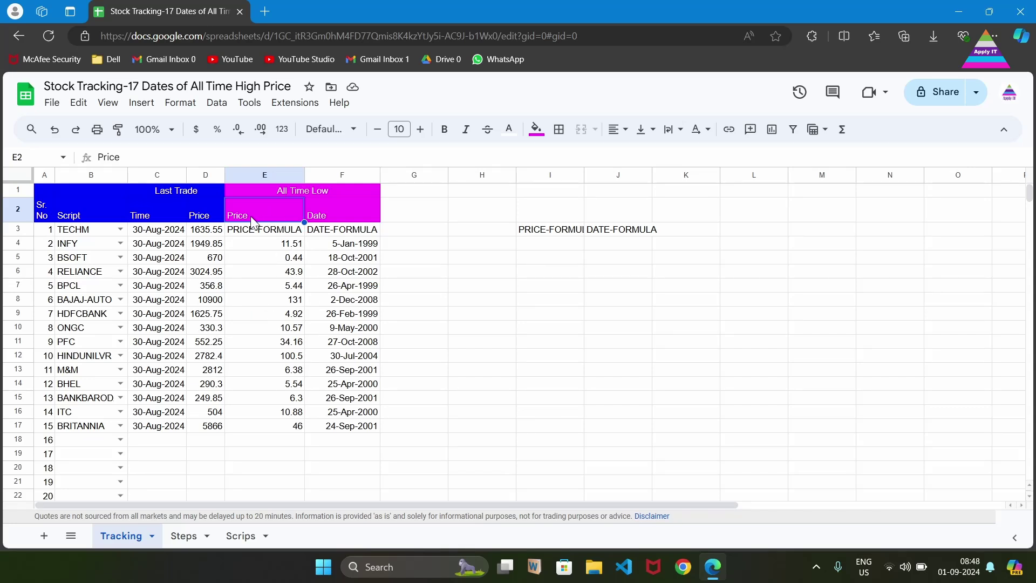
Step: Check the All Time Low Date header on the Tracking sheet and the Step-1 formula in C3 of the Steps sheet
{"action": "left_click", "coordinate": [324, 218]}
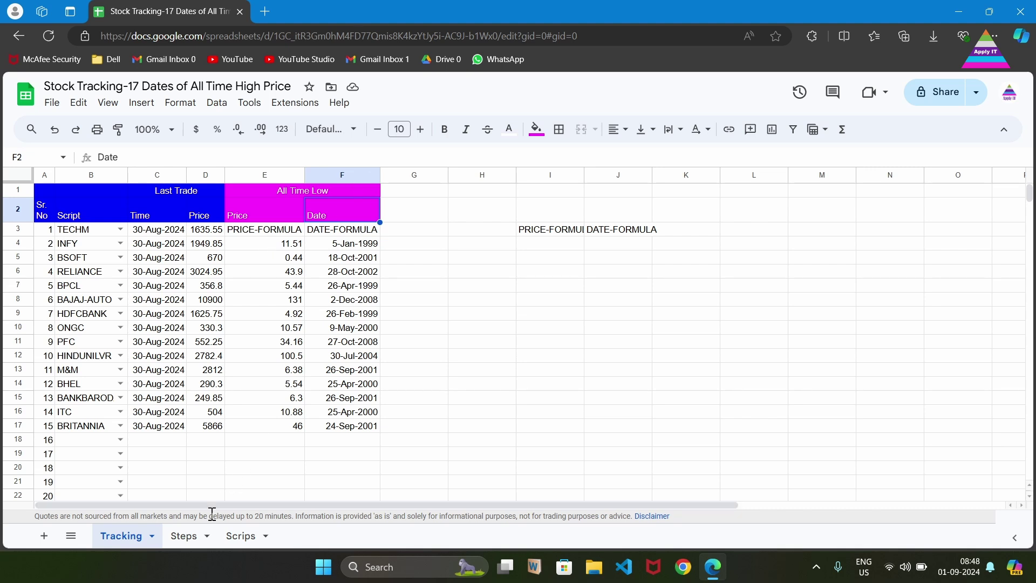
{"action": "left_click", "coordinate": [187, 539]}
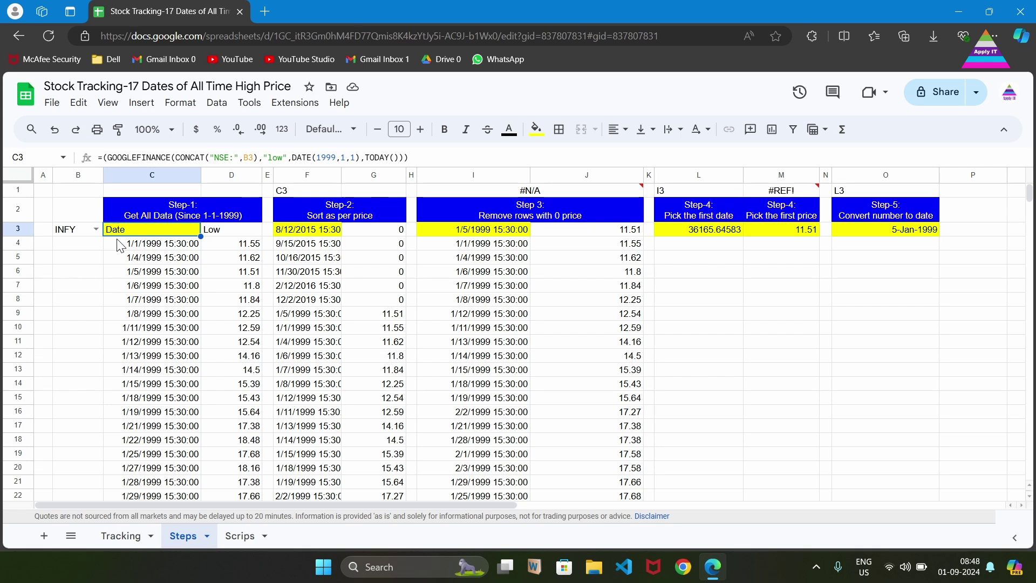
{"action": "left_click", "coordinate": [135, 190]}
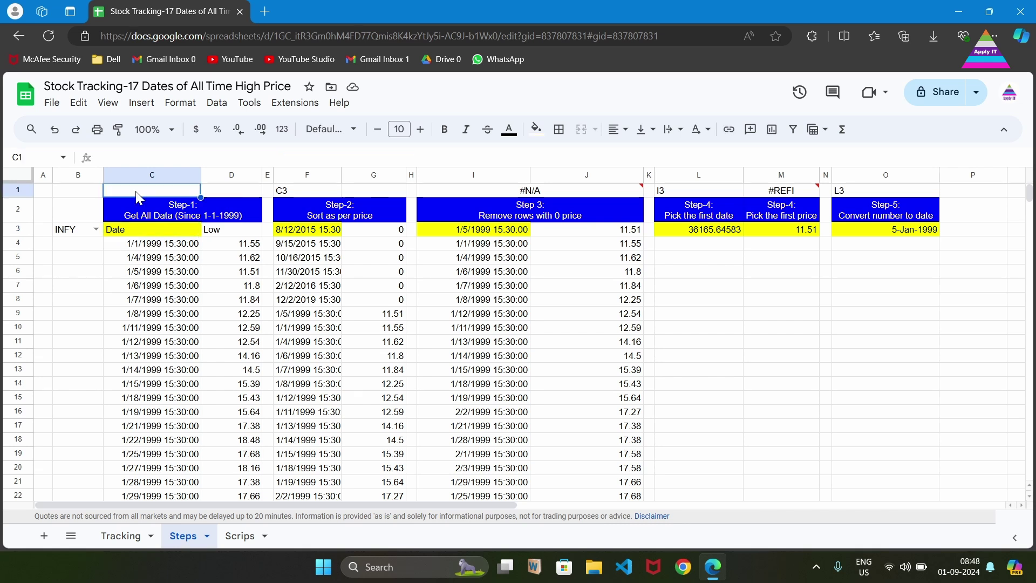
{"action": "left_click", "coordinate": [132, 228]}
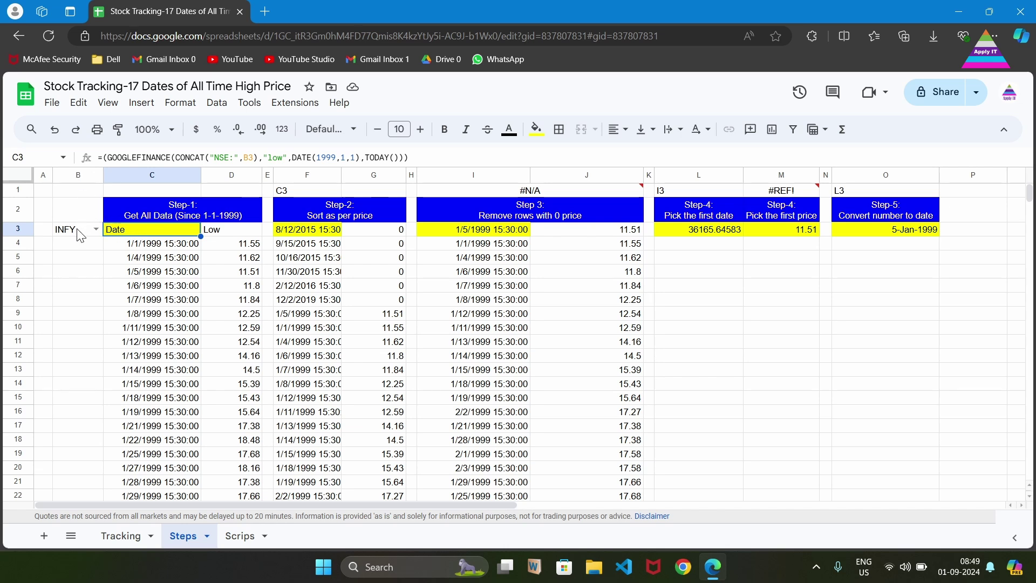
Step: Look at the first script in B3 of the Tracking sheet and return to the Steps sheet
{"action": "left_click", "coordinate": [128, 535]}
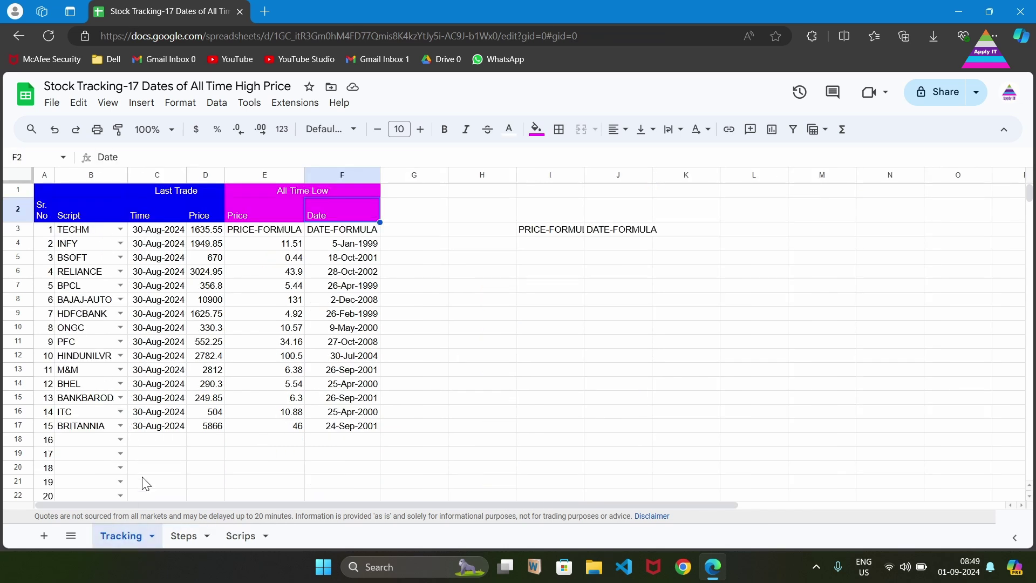
{"action": "left_click", "coordinate": [78, 234]}
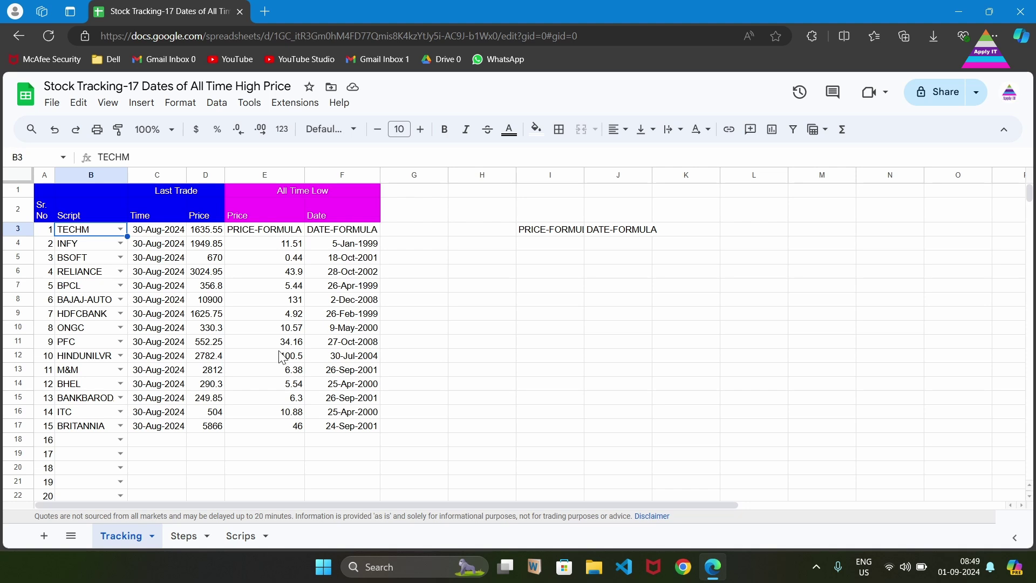
{"action": "left_click", "coordinate": [188, 537]}
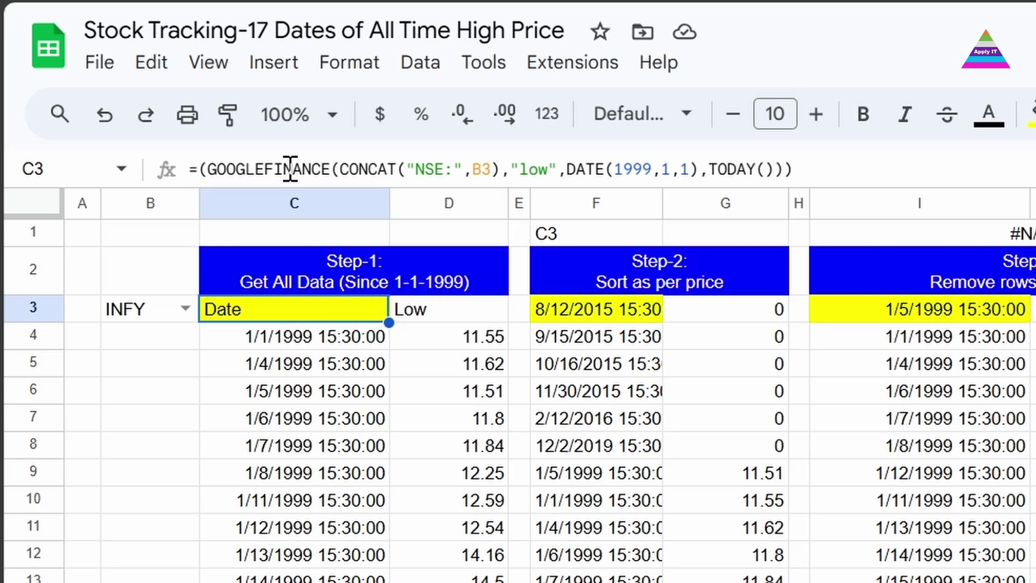
Step: Examine the GOOGLEFINANCE and CONCAT functions in the C3 formula and the script cell B3 they refer to
{"action": "left_click", "coordinate": [290, 168]}
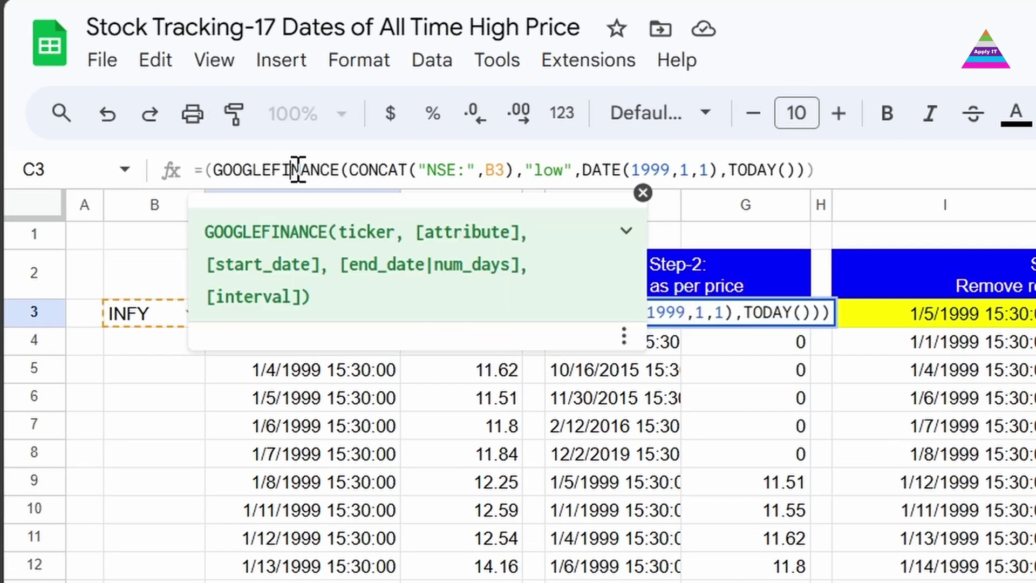
{"action": "left_click", "coordinate": [372, 171]}
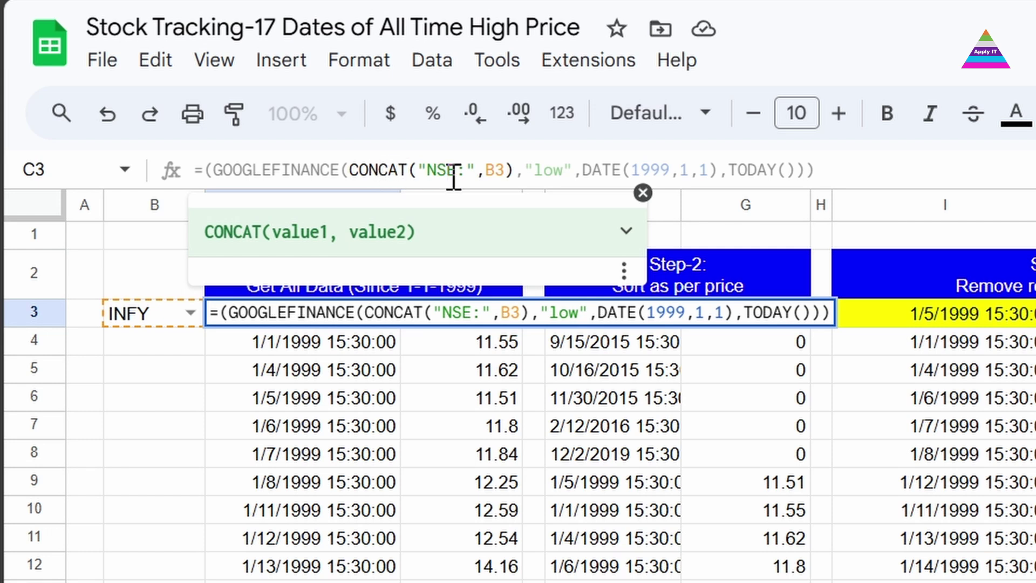
{"action": "key", "text": "Escape"}
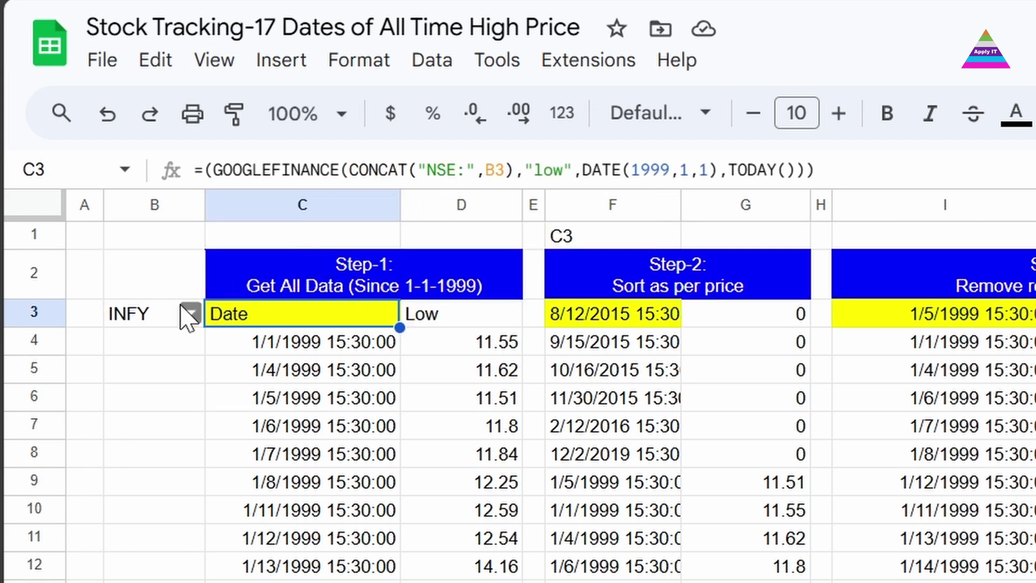
{"action": "left_click", "coordinate": [172, 318]}
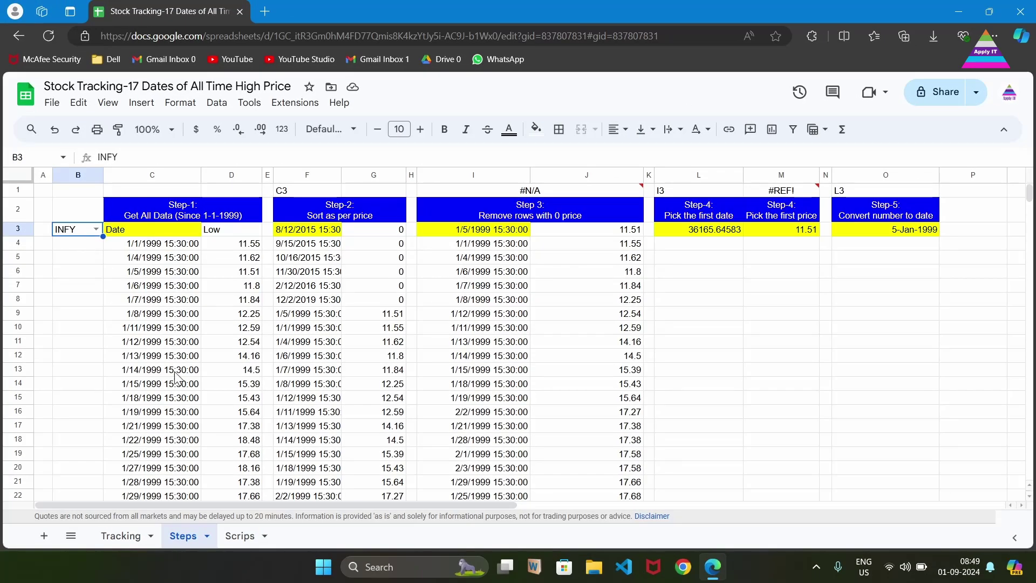
Step: Browse the list of stock symbols on the Scrips sheet and return to the Steps sheet
{"action": "left_click", "coordinate": [241, 536]}
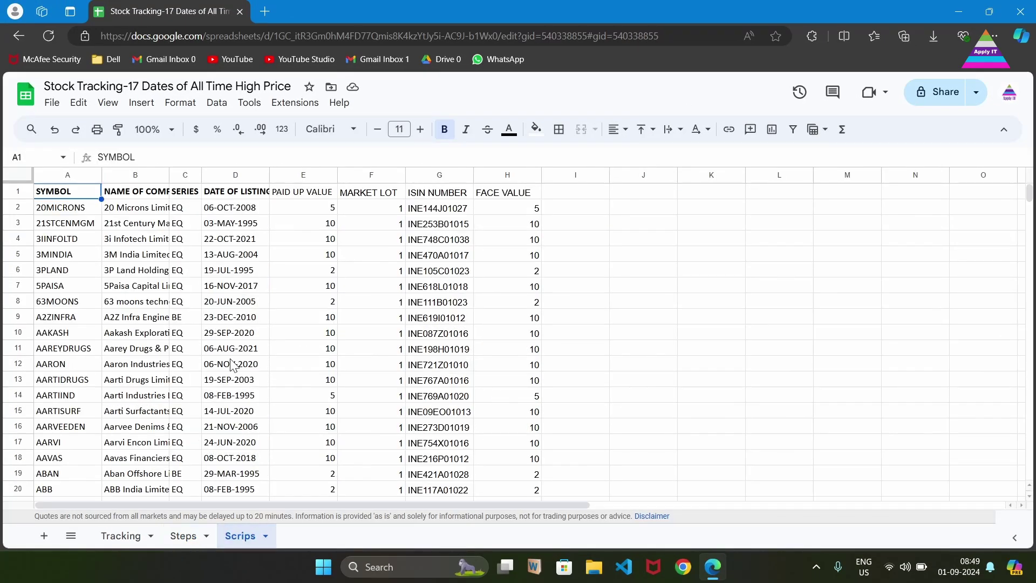
{"action": "scroll", "coordinate": [224, 374], "scroll_direction": "down", "scroll_amount": 20}
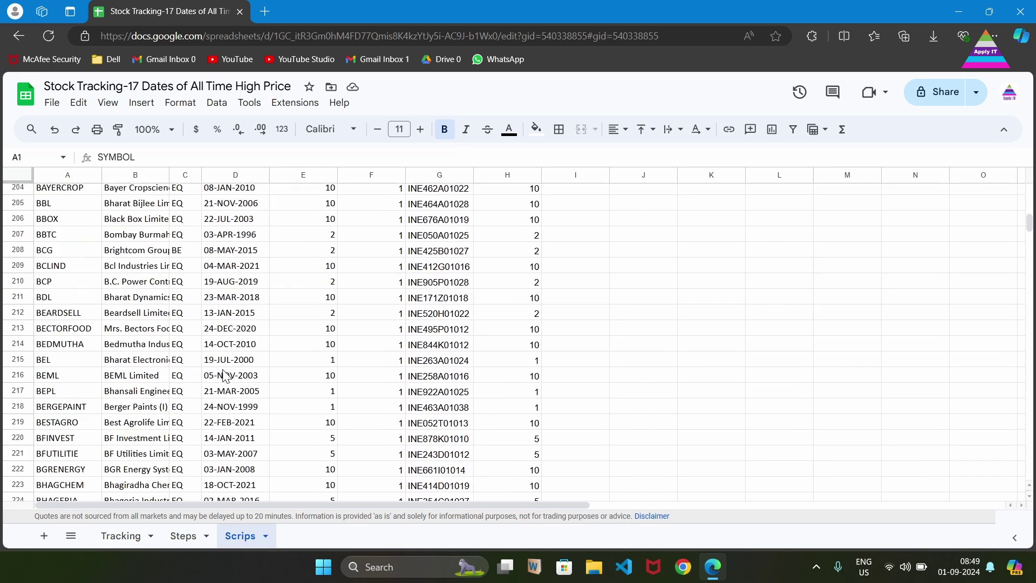
{"action": "scroll", "coordinate": [224, 374], "scroll_direction": "up", "scroll_amount": 20}
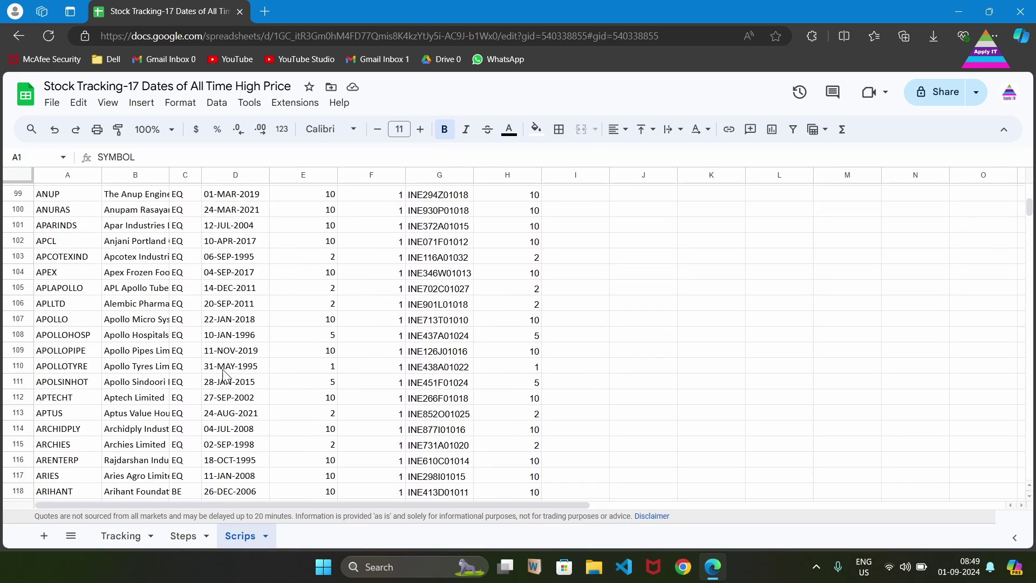
{"action": "scroll", "coordinate": [223, 375], "scroll_direction": "up", "scroll_amount": 5}
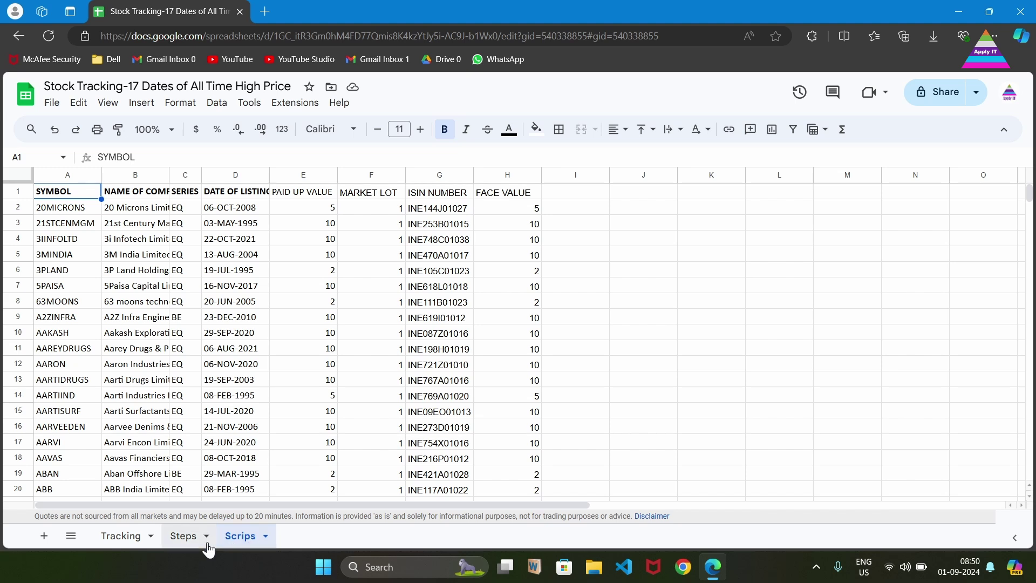
{"action": "left_click", "coordinate": [184, 537]}
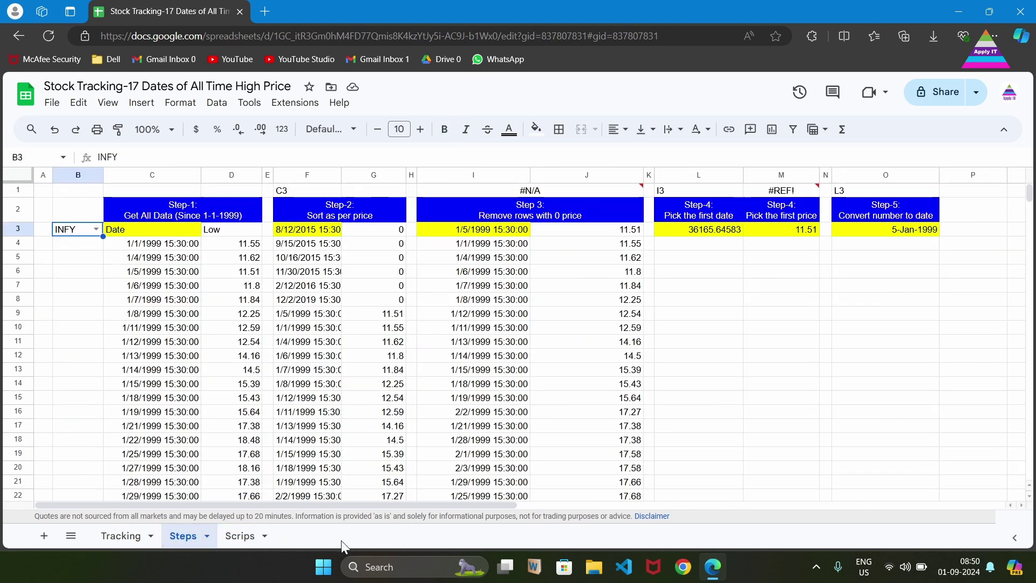
{"action": "left_click", "coordinate": [240, 536]}
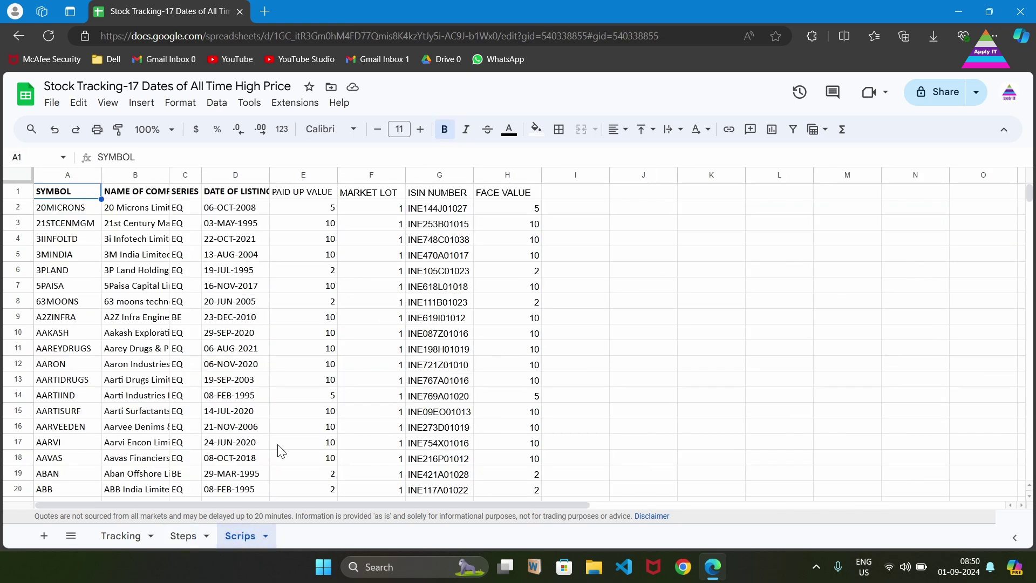
{"action": "left_click", "coordinate": [193, 543]}
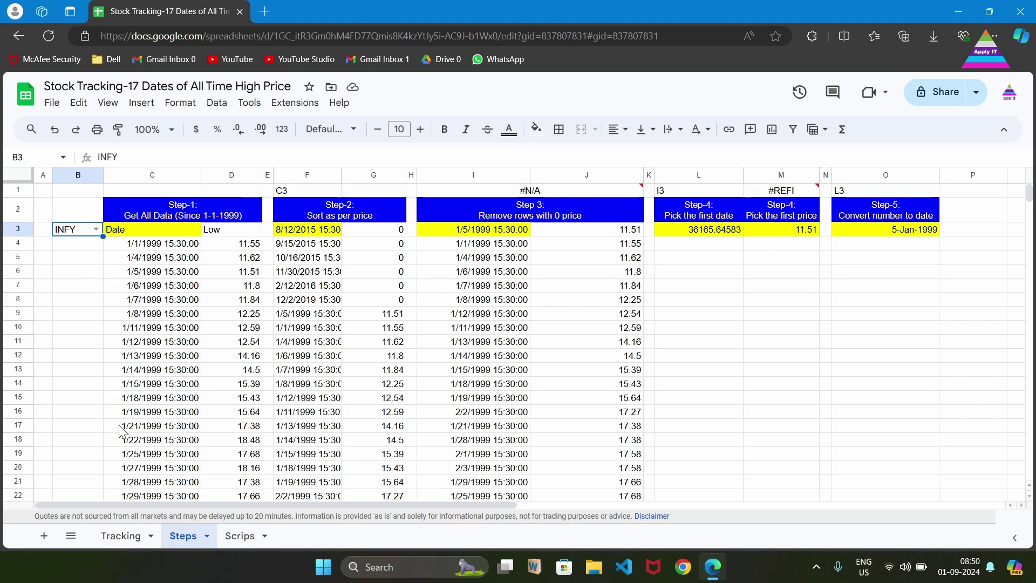
Step: Examine the "low" attribute argument of the GOOGLEFINANCE formula in C3
{"action": "left_click", "coordinate": [151, 229]}
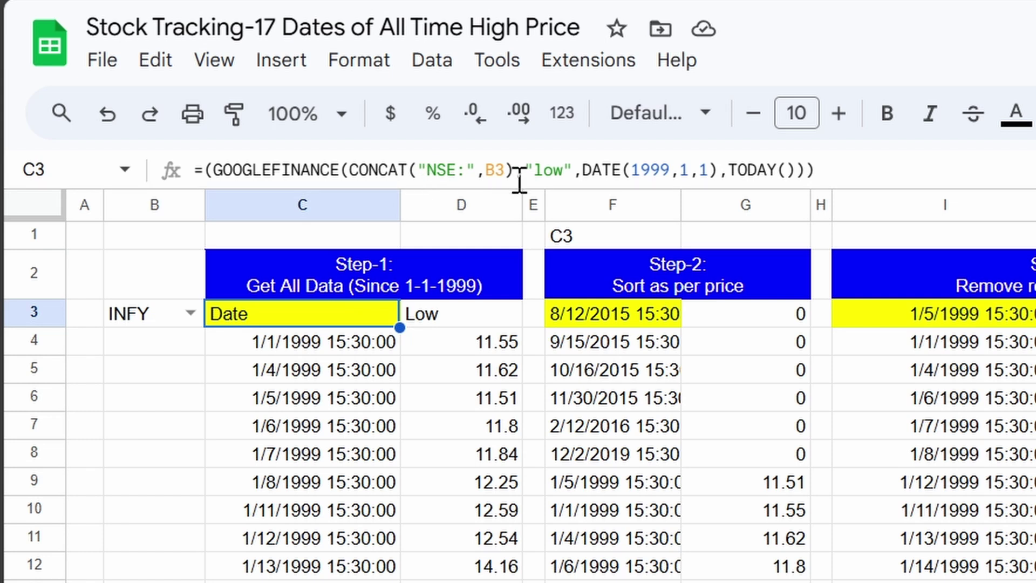
{"action": "left_click", "coordinate": [545, 171]}
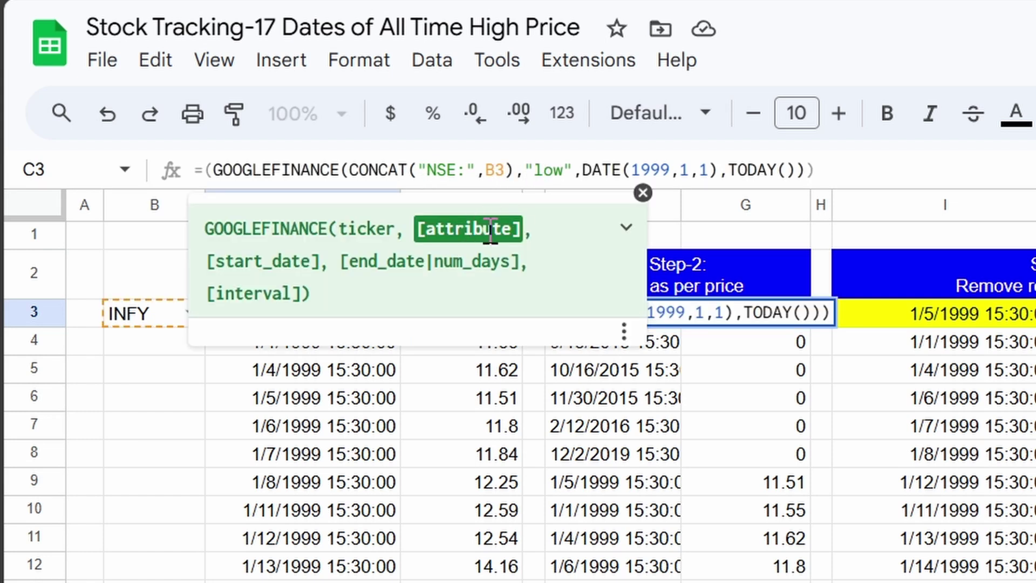
{"action": "left_click", "coordinate": [593, 171]}
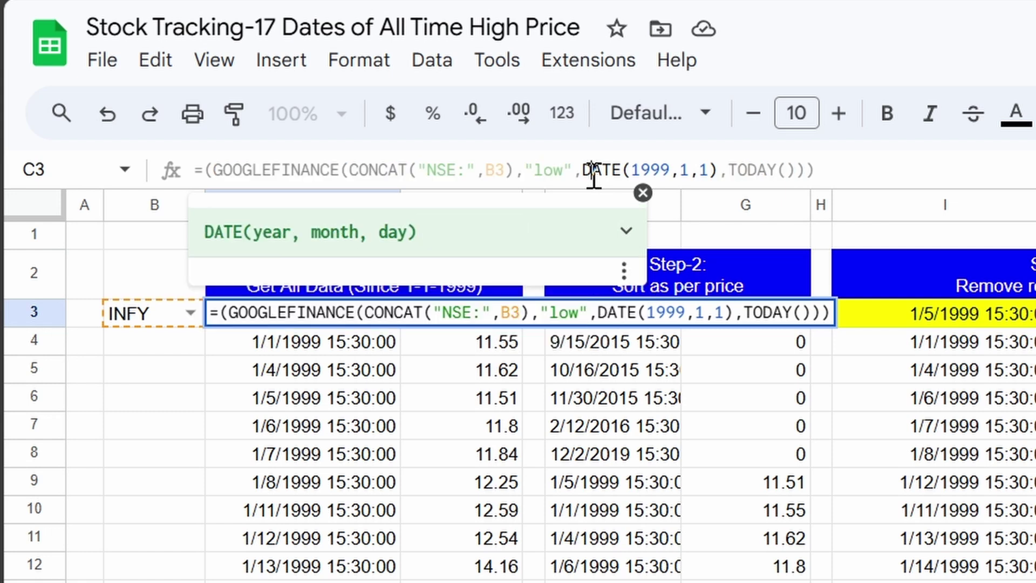
{"action": "key", "text": "Left"}
{"action": "key", "text": "Left"}
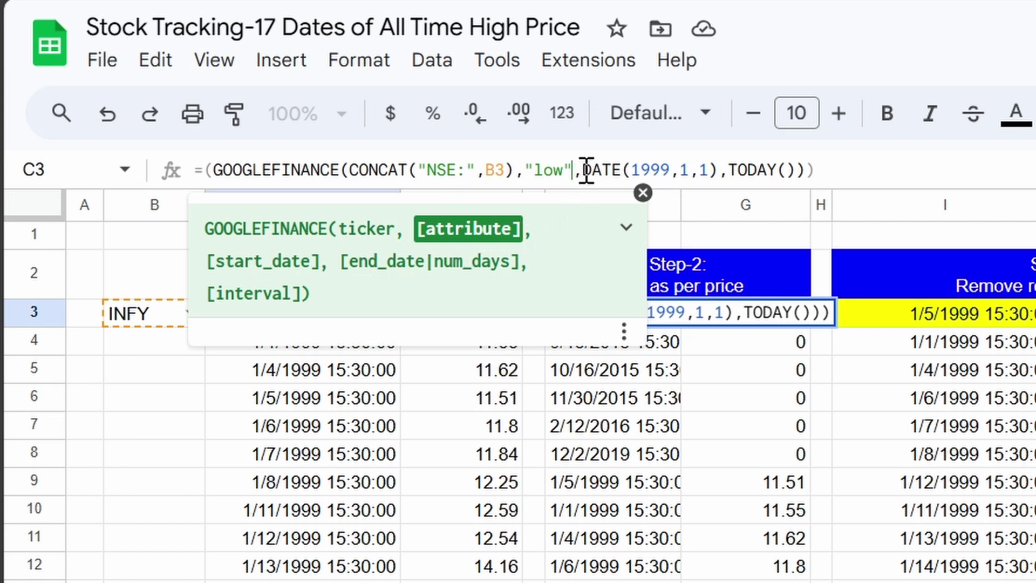
Step: Examine the start date's year, month and day arguments and the TODAY() end date in the C3 formula, leaving it unedited
{"action": "left_click_drag", "start_coordinate": [582, 171], "coordinate": [721, 165]}
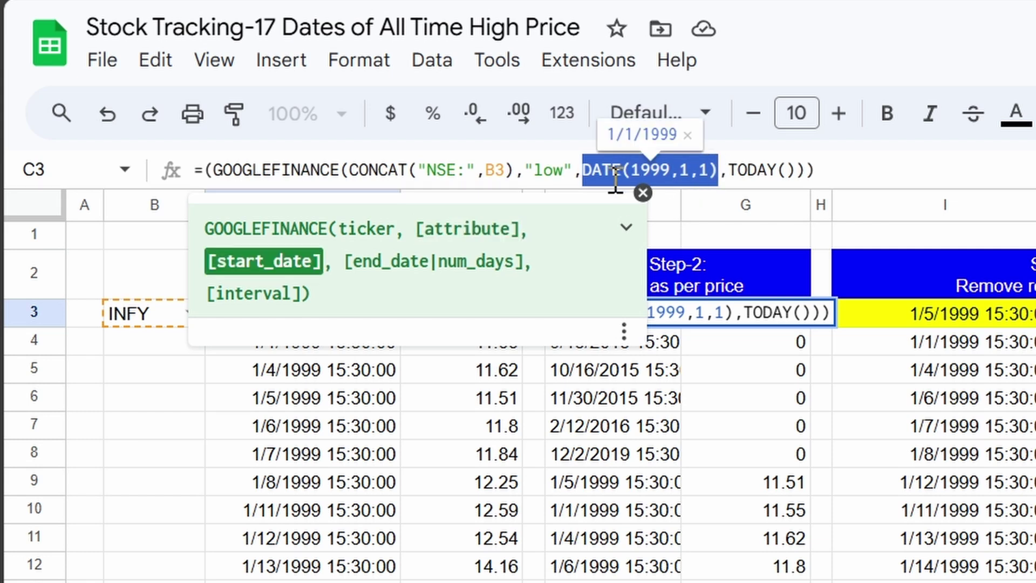
{"action": "left_click", "coordinate": [686, 170]}
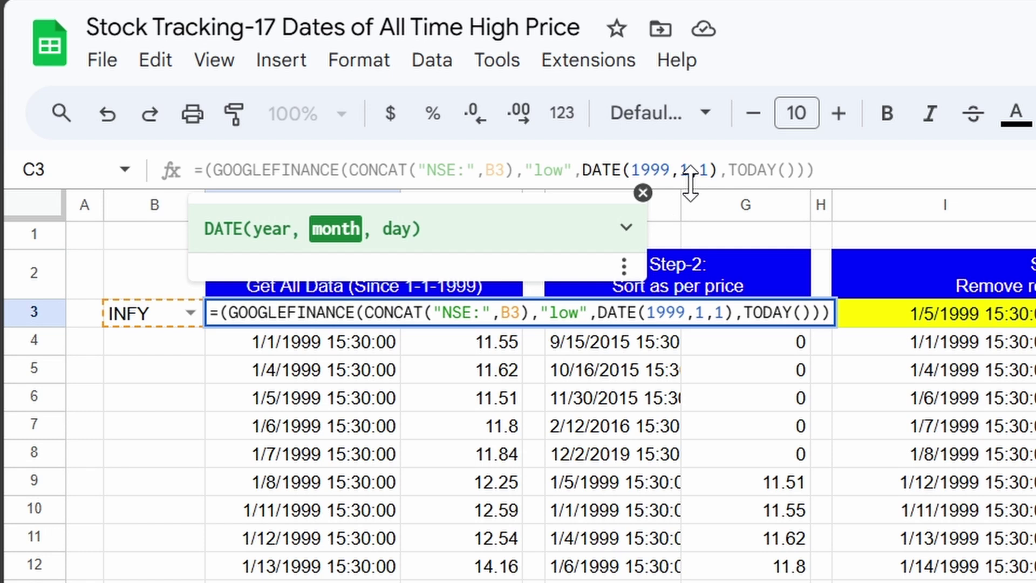
{"action": "left_click", "coordinate": [663, 171]}
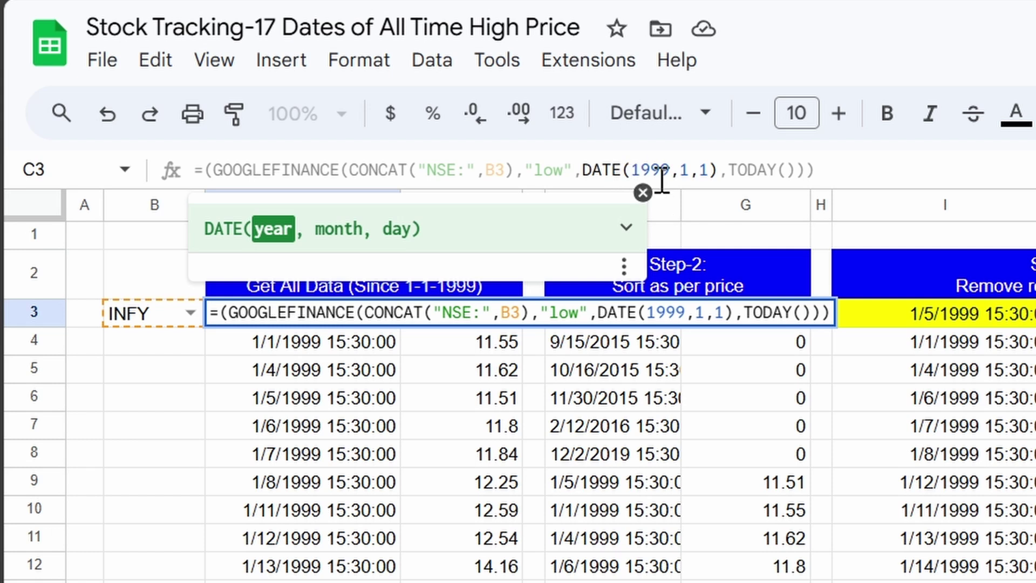
{"action": "left_click", "coordinate": [707, 171]}
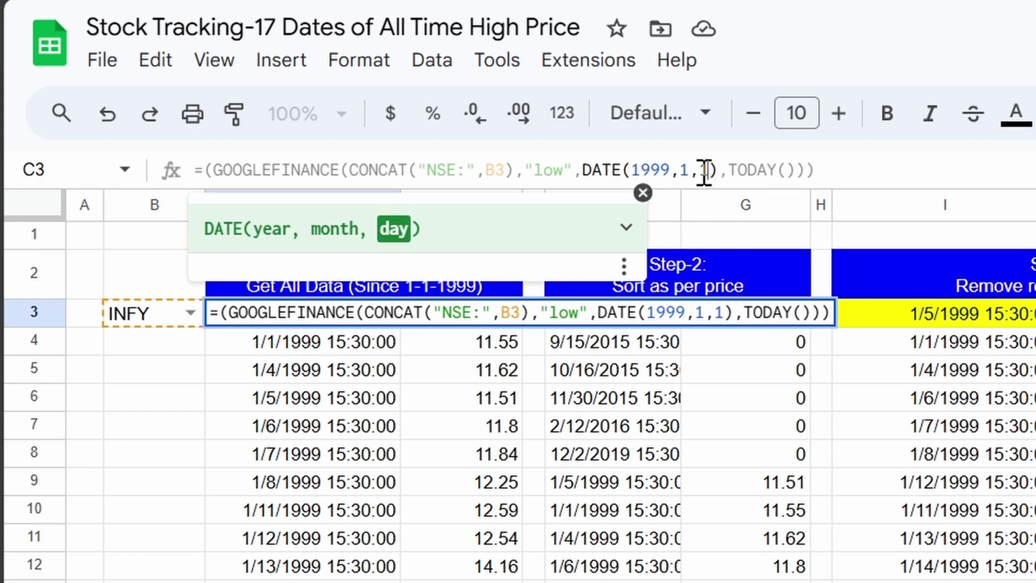
{"action": "left_click", "coordinate": [684, 170]}
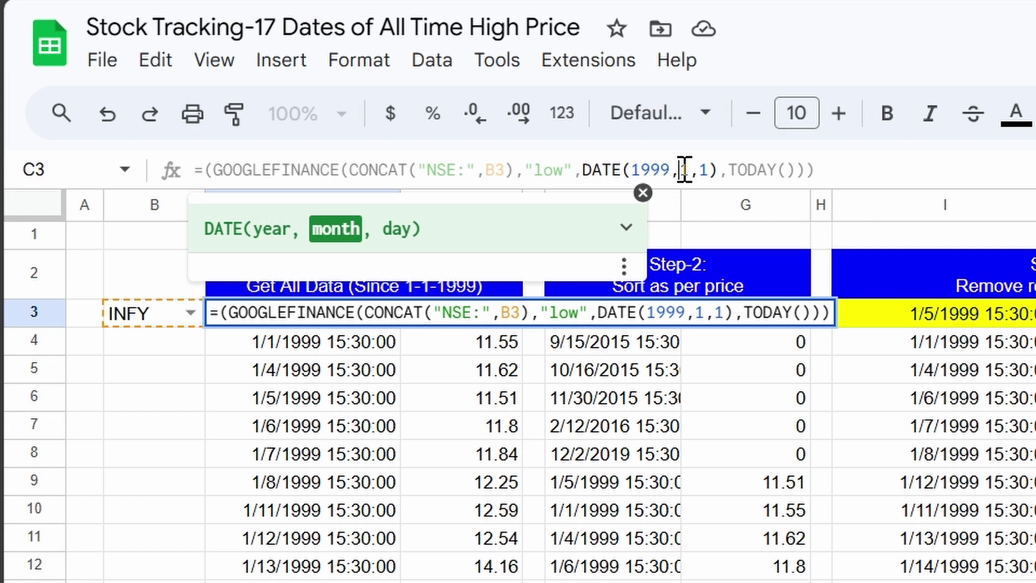
{"action": "left_click", "coordinate": [647, 170]}
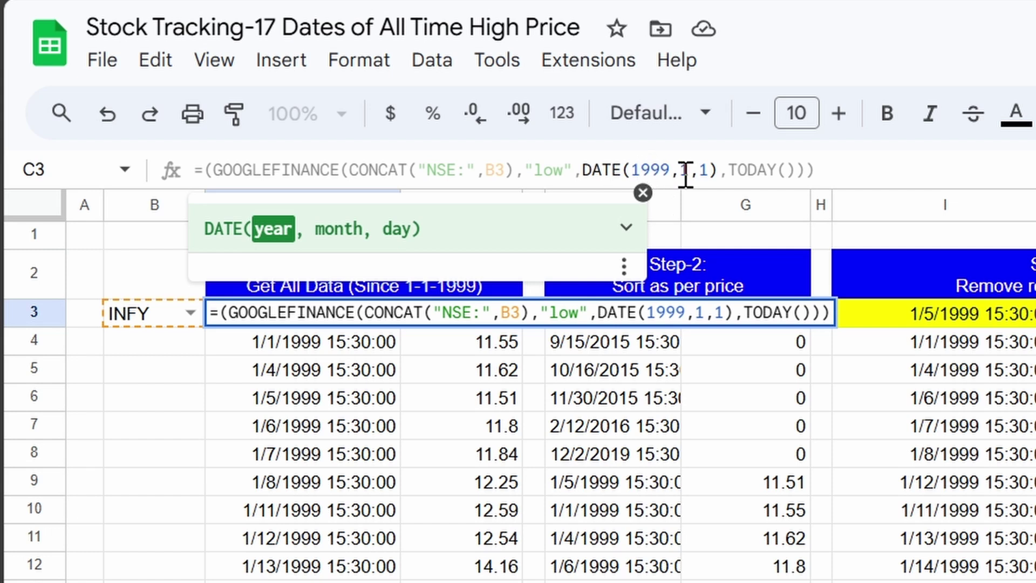
{"action": "left_click", "coordinate": [728, 176]}
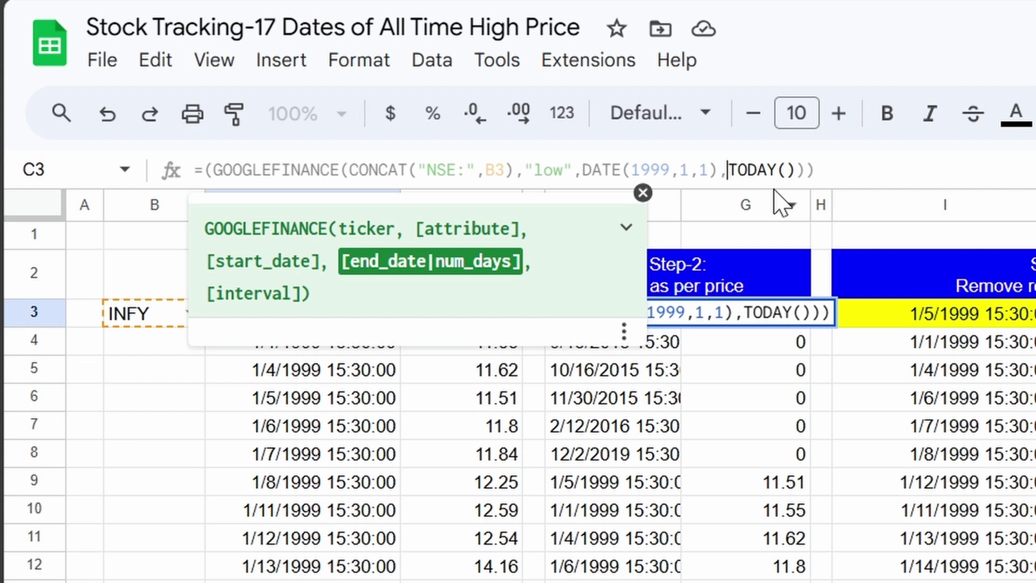
{"action": "key", "text": "Escape"}
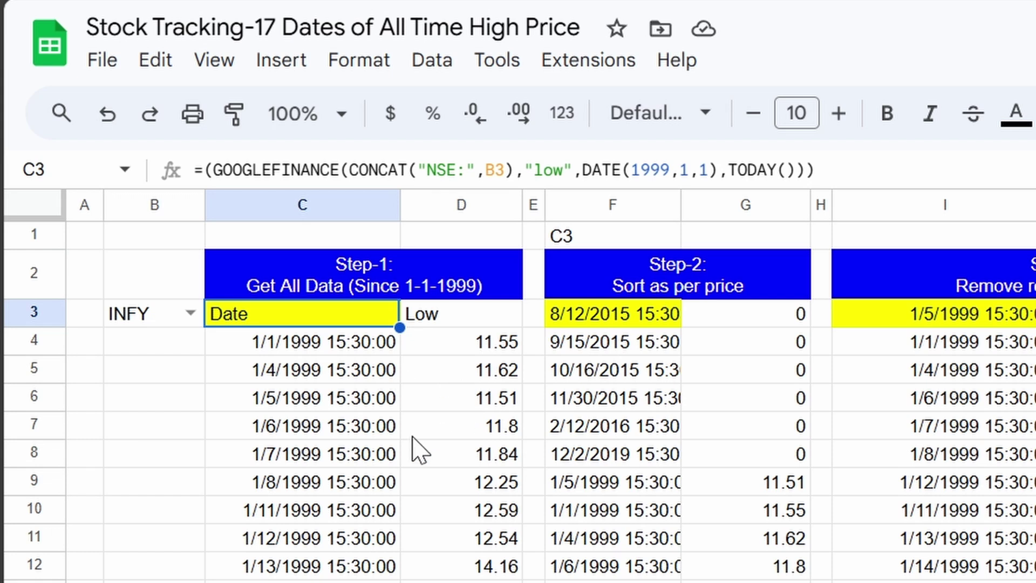
Step: Review the Step-1 dates and low prices, highlighting C4:D7 below the formula cell
{"action": "left_click", "coordinate": [395, 427]}
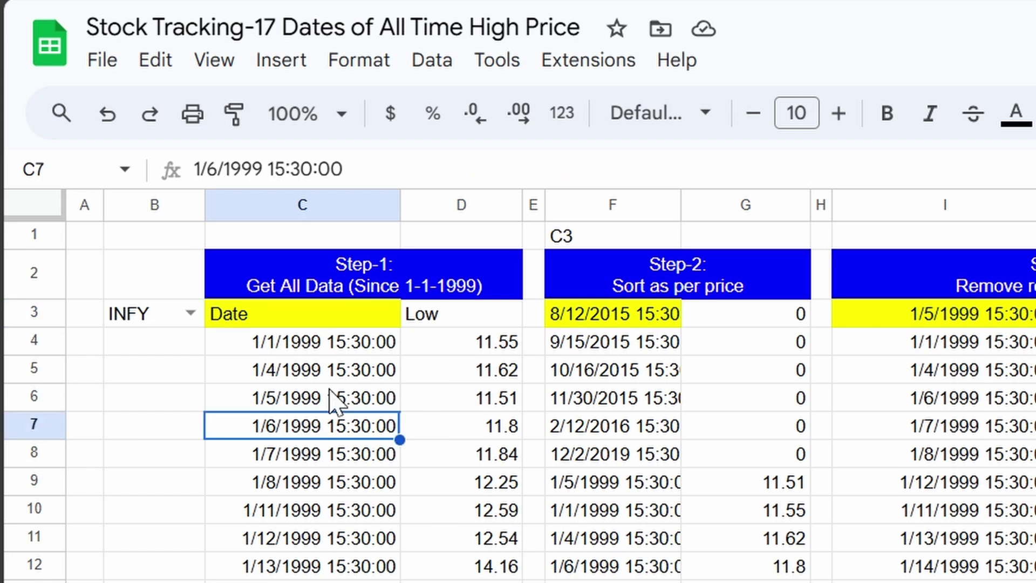
{"action": "left_click", "coordinate": [290, 315]}
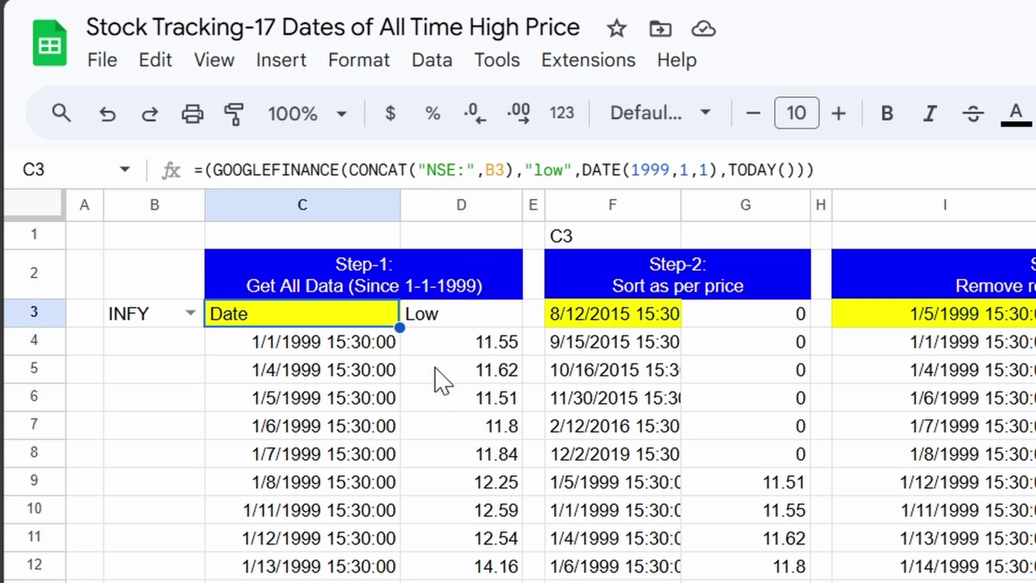
{"action": "left_click_drag", "start_coordinate": [342, 347], "coordinate": [459, 436]}
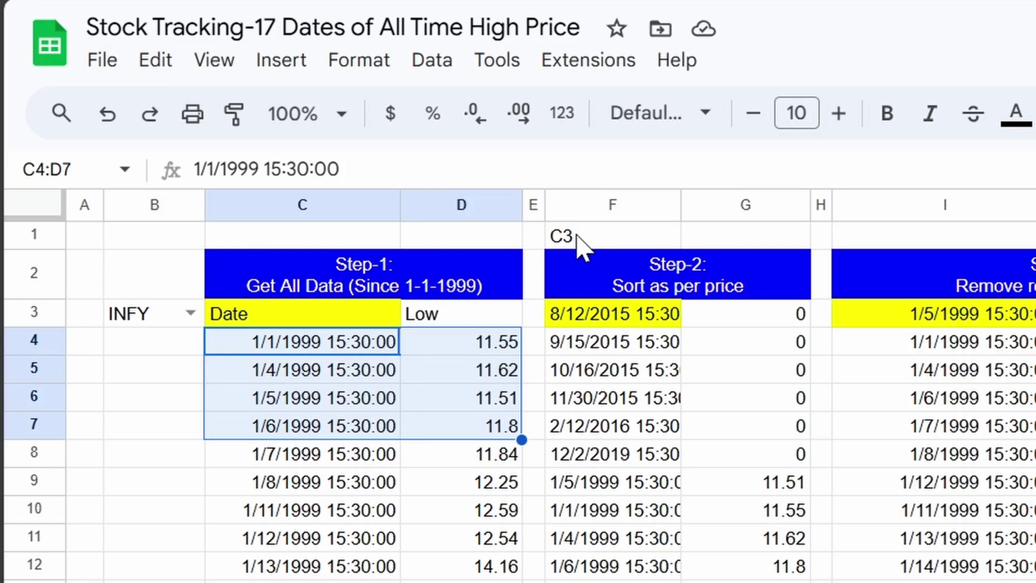
Step: Examine the range, sort_column and is_ascending arguments of the SORT template formula in F1, leaving it unedited
{"action": "left_click", "coordinate": [577, 237]}
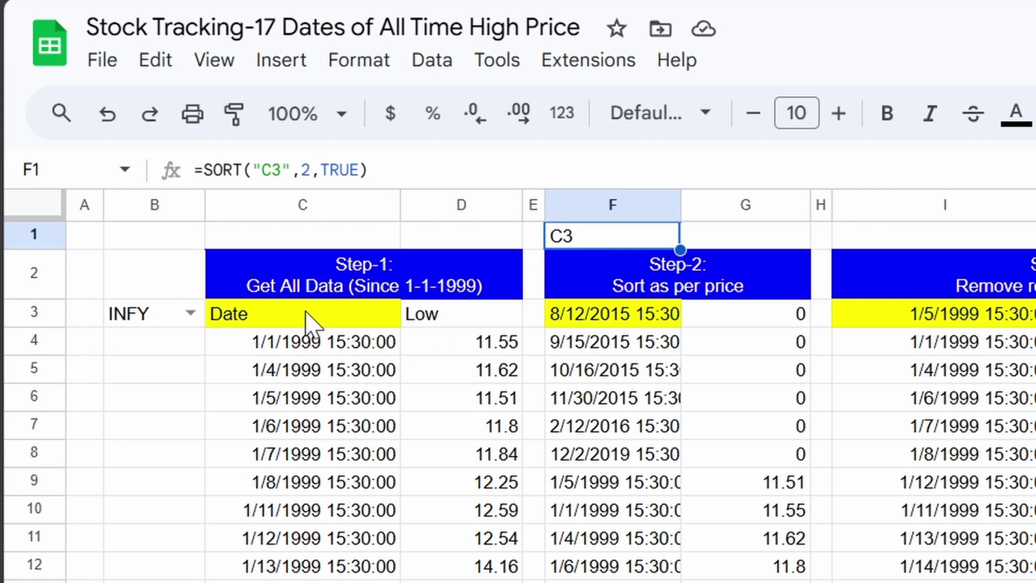
{"action": "left_click", "coordinate": [308, 170]}
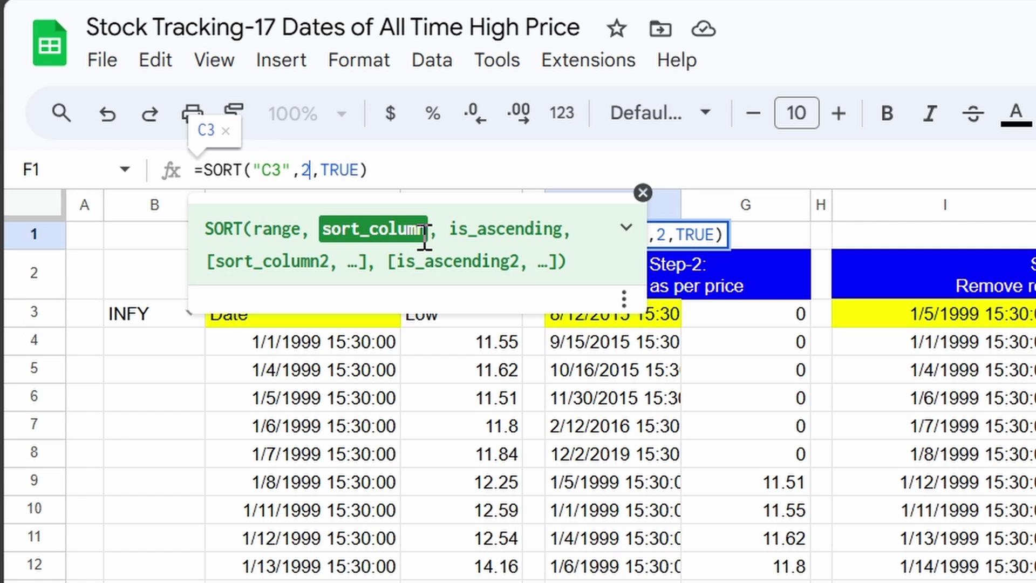
{"action": "left_click", "coordinate": [487, 234]}
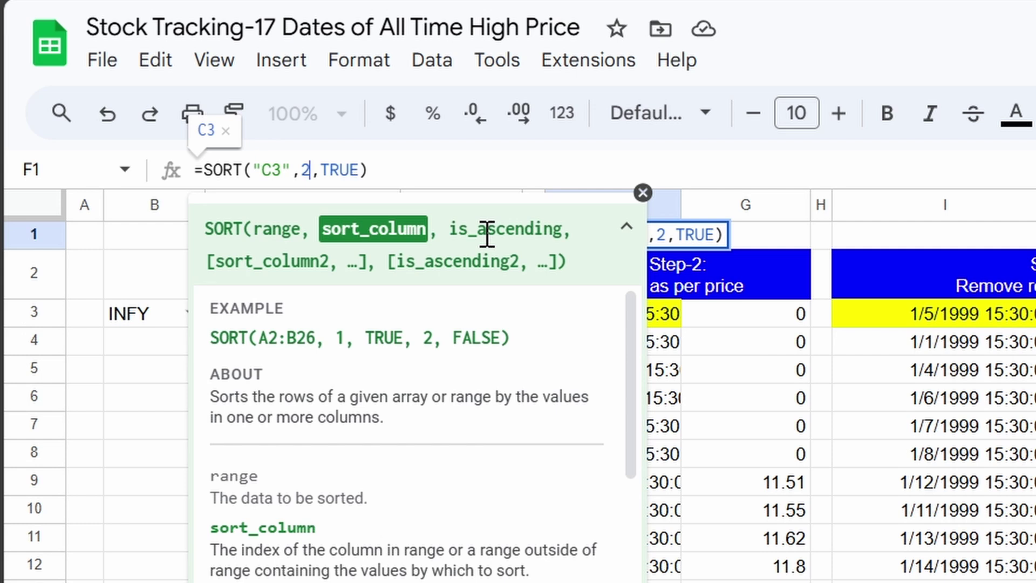
{"action": "key", "text": "Escape"}
Step: Clear F3 and fill it with the template formula =SORT("C3",2,TRUE) copied from F1
{"action": "left_click", "coordinate": [591, 327]}
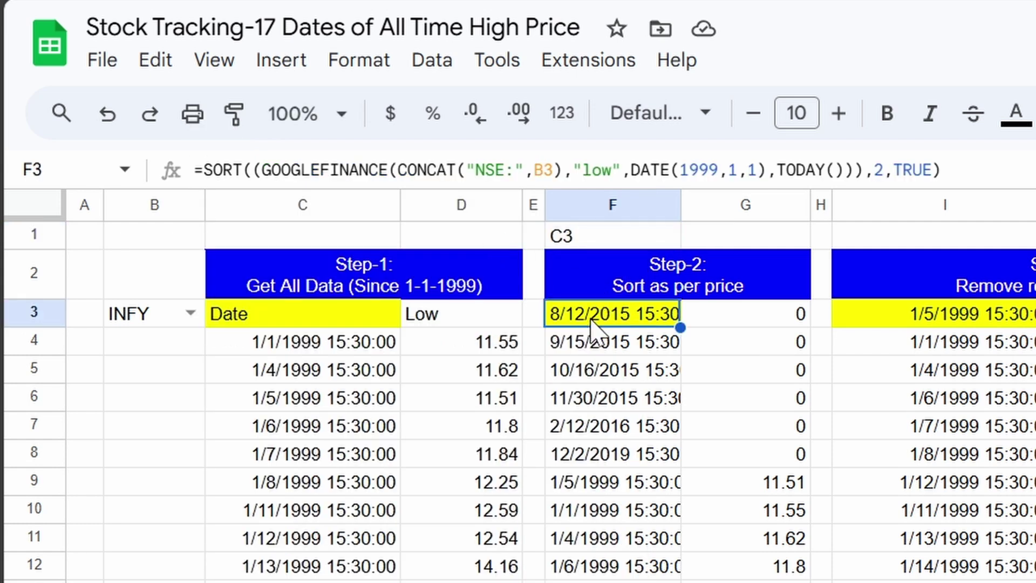
{"action": "key", "text": "Delete"}
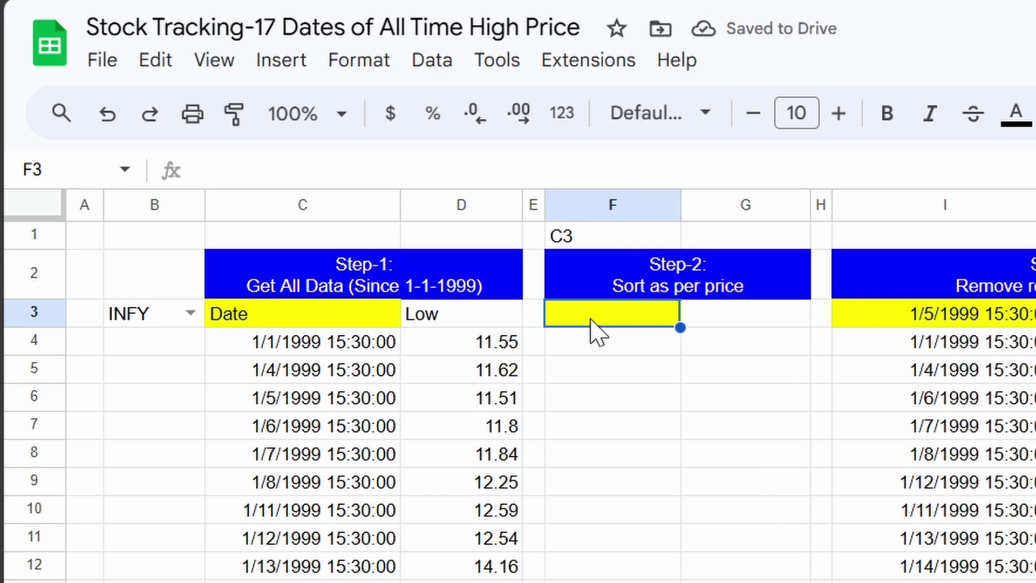
{"action": "left_click", "coordinate": [582, 241]}
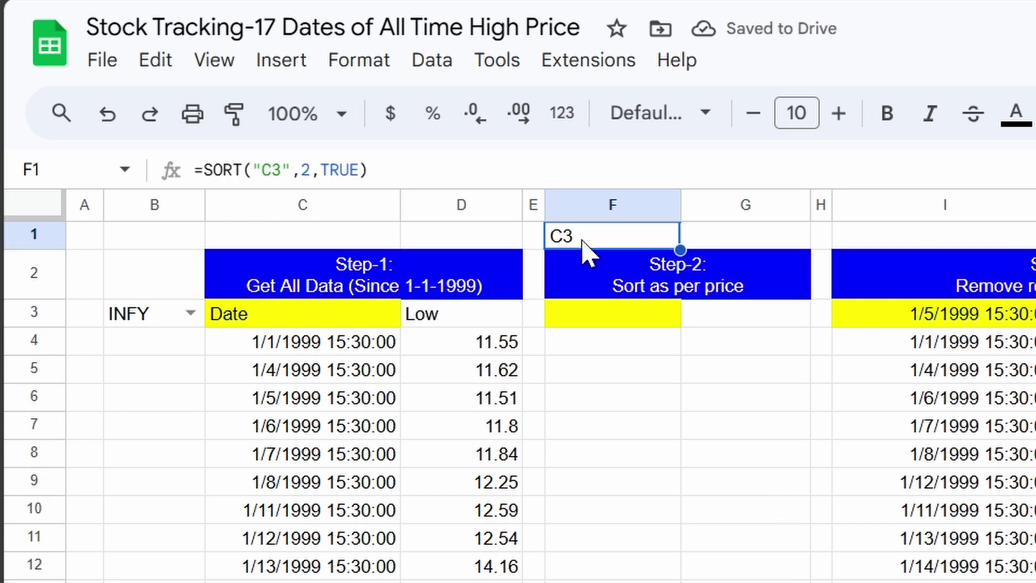
{"action": "left_click", "coordinate": [314, 170]}
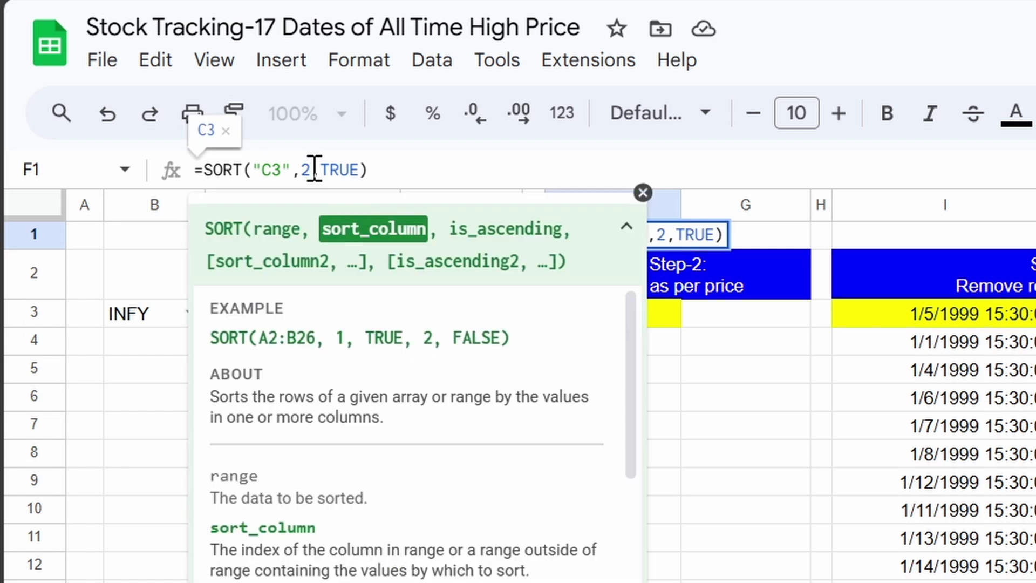
{"action": "key", "text": "ctrl+a"}
{"action": "key", "text": "ctrl+c"}
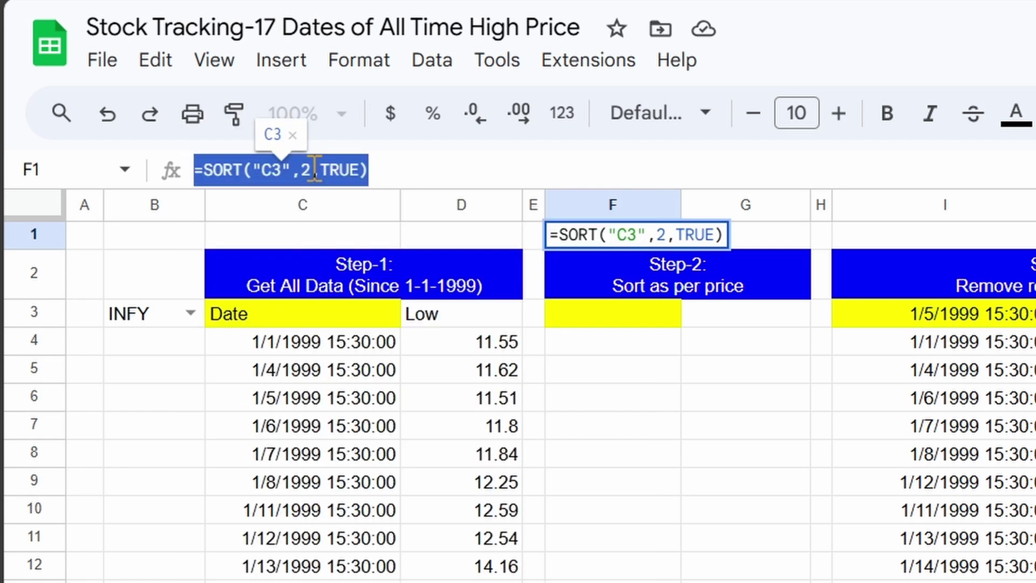
{"action": "key", "text": "Escape"}
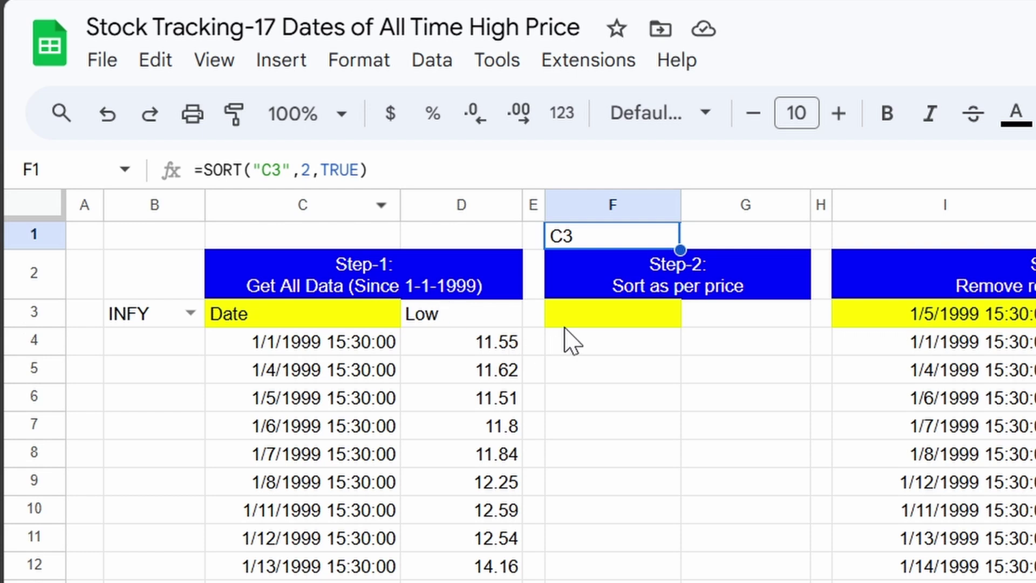
{"action": "left_click", "coordinate": [596, 321]}
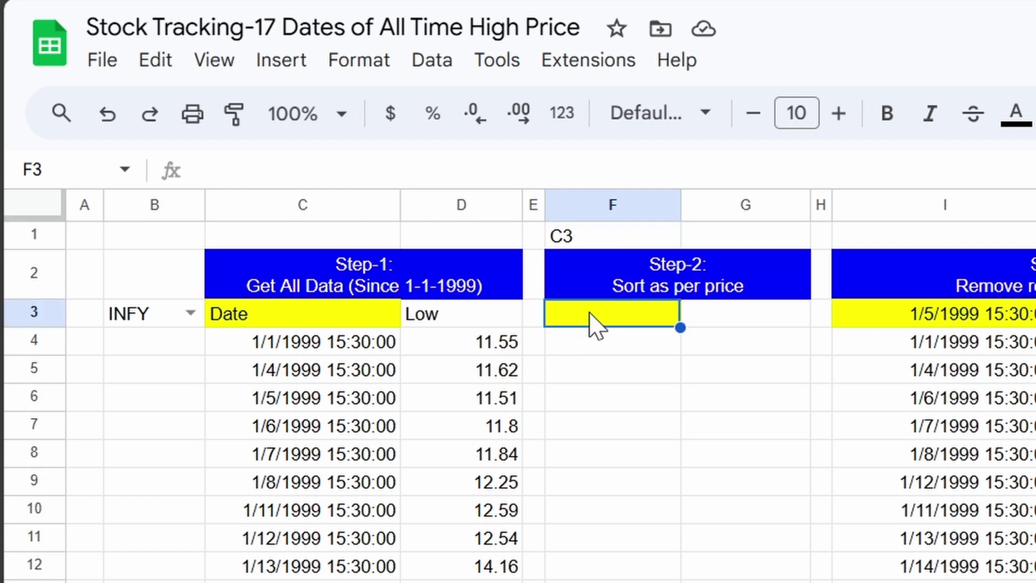
{"action": "left_click", "coordinate": [258, 166]}
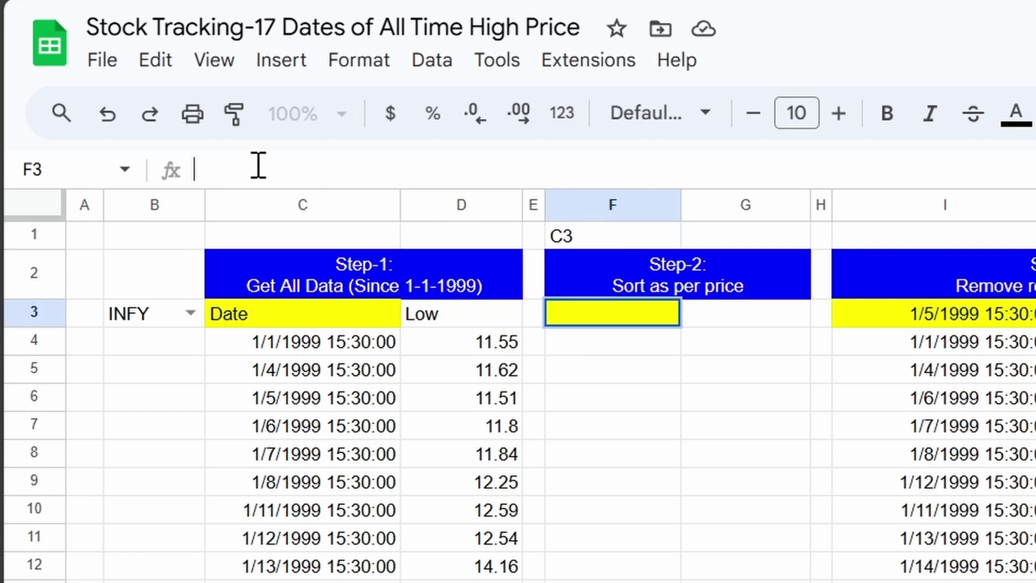
{"action": "key", "text": "ctrl+v"}
{"action": "key", "text": "Return"}
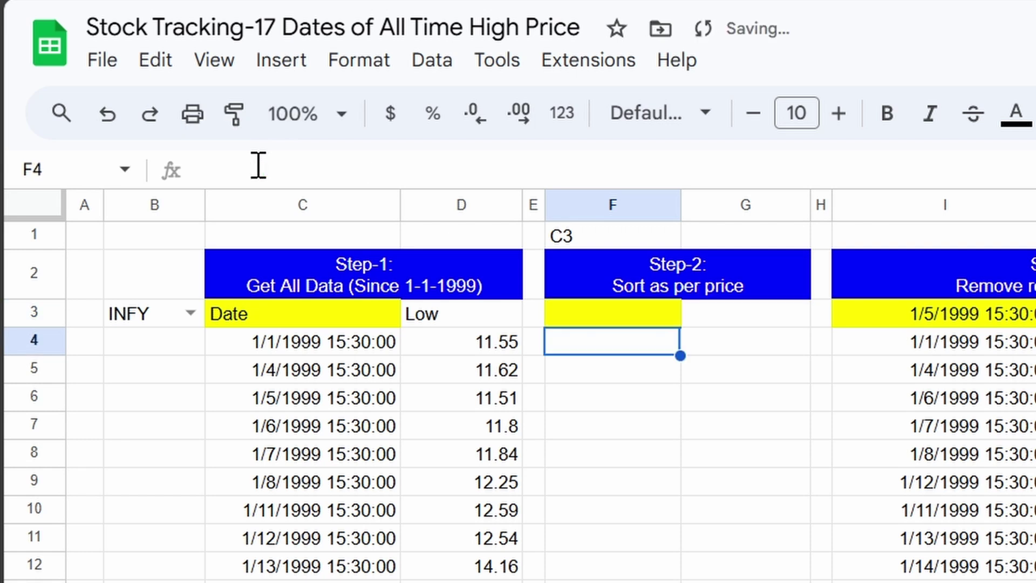
Step: Copy the GOOGLEFINANCE expression from C3 without its equals sign, leaving the C3 formula unedited
{"action": "left_click", "coordinate": [599, 323]}
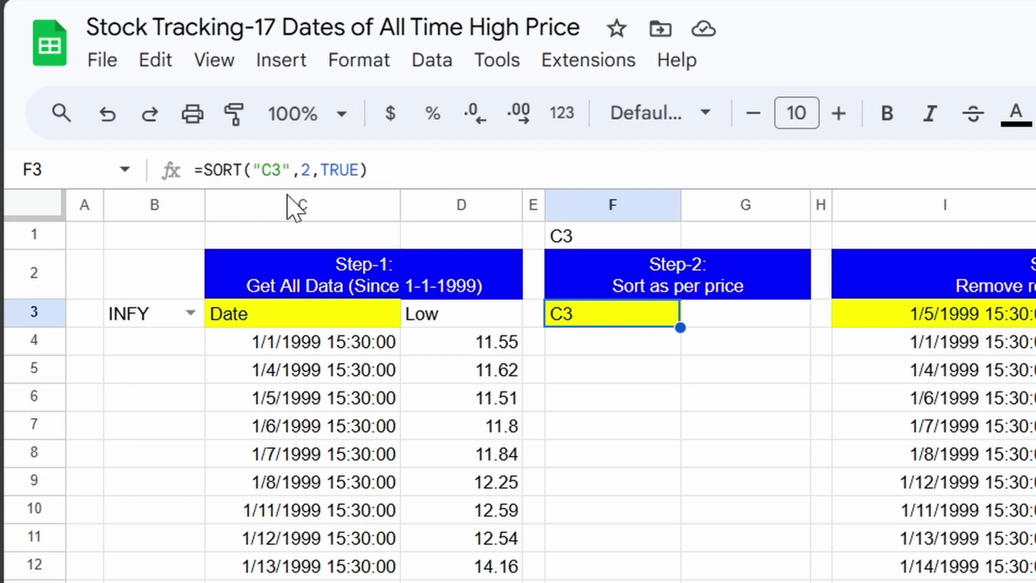
{"action": "left_click", "coordinate": [291, 323]}
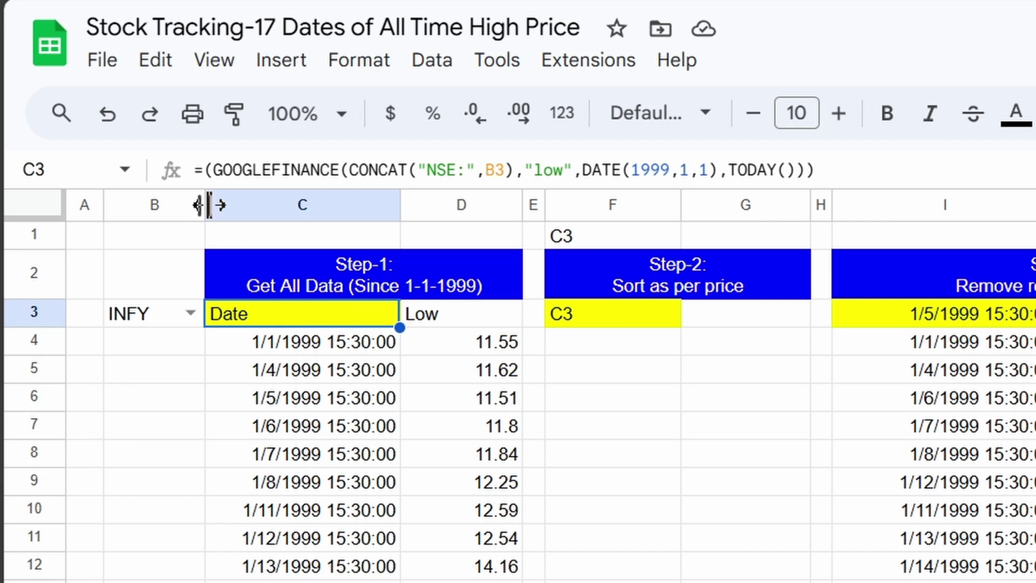
{"action": "left_click", "coordinate": [202, 170]}
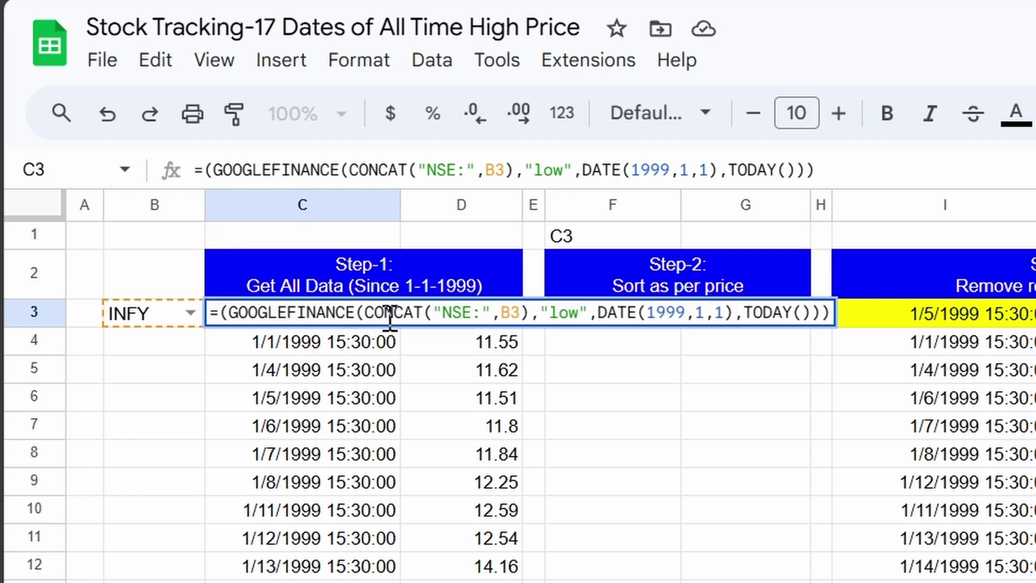
{"action": "left_click", "coordinate": [519, 313]}
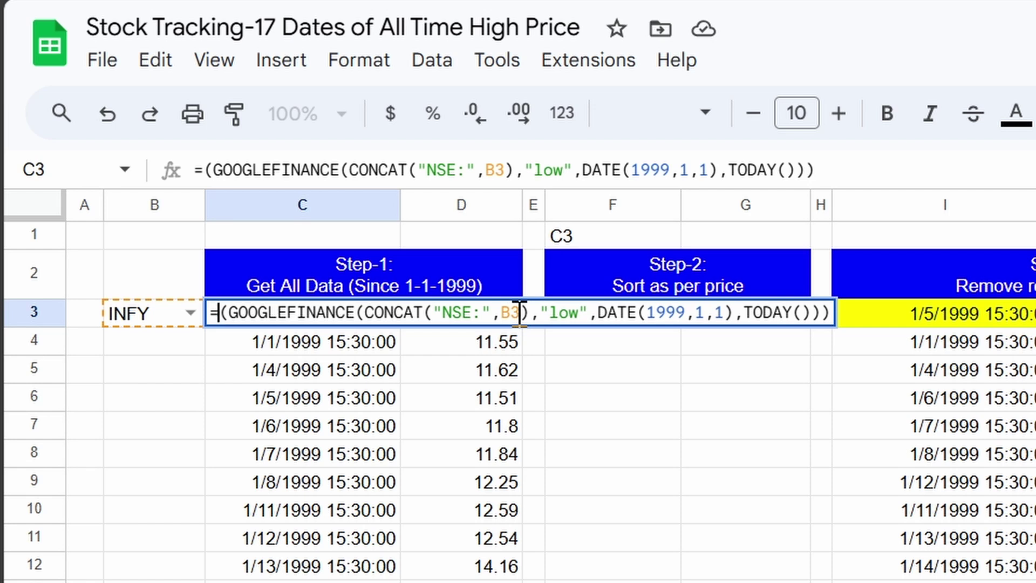
{"action": "key", "text": "shift+End"}
{"action": "key", "text": "ctrl+c"}
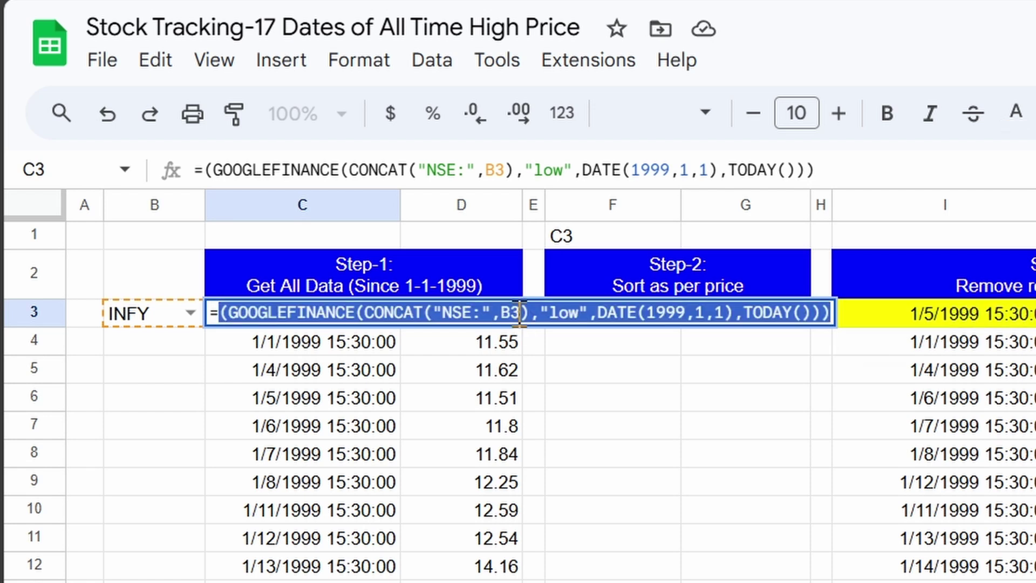
{"action": "key", "text": "Escape"}
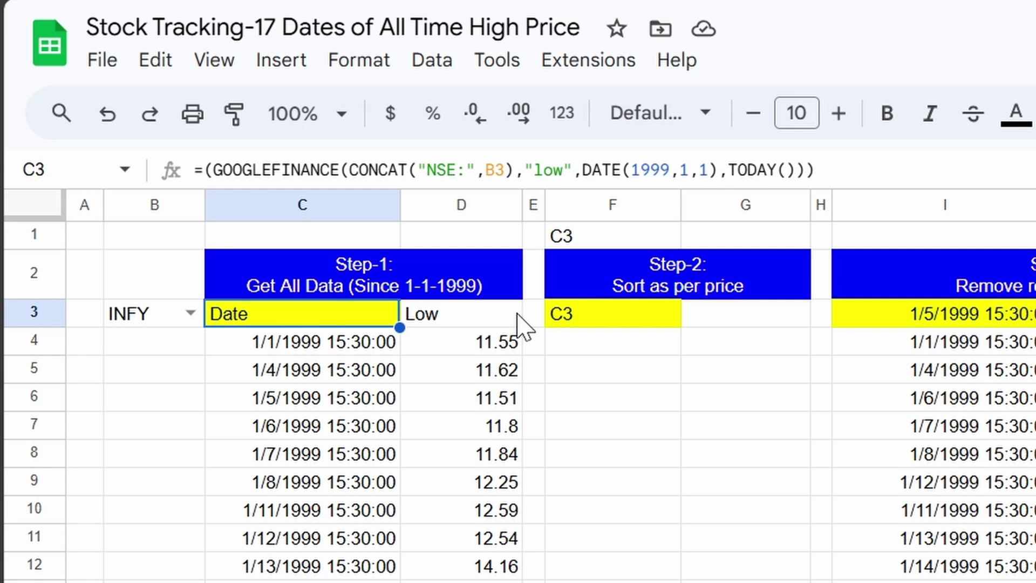
Step: Replace the "C3" placeholder in F3's SORT formula with the copied GOOGLEFINANCE expression
{"action": "left_click", "coordinate": [579, 315]}
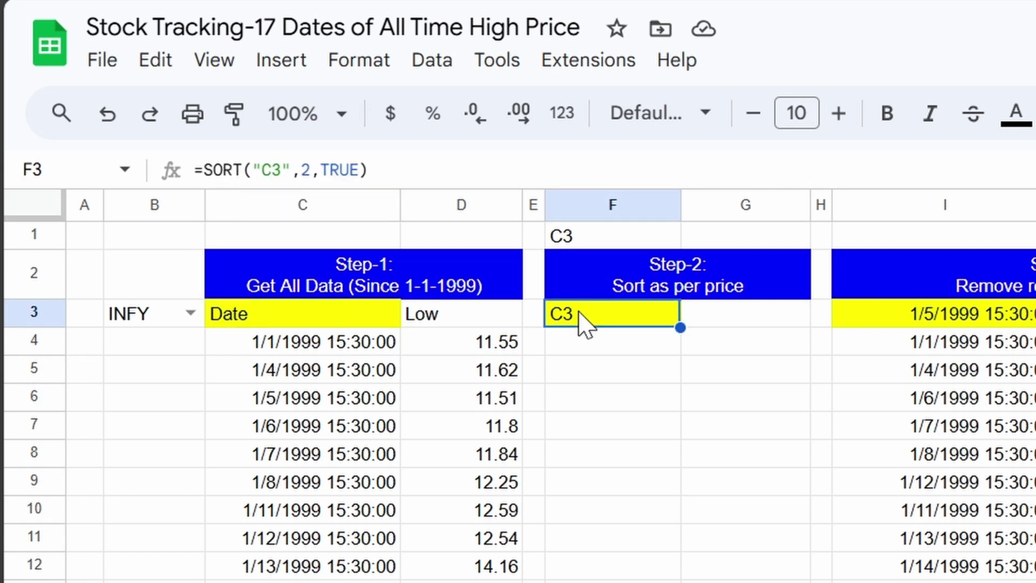
{"action": "left_click", "coordinate": [290, 171]}
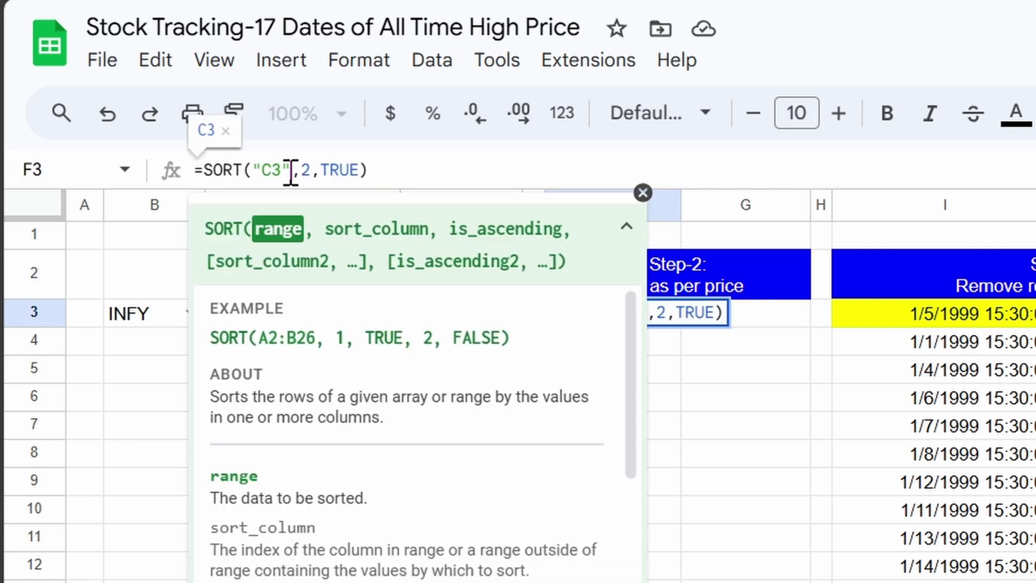
{"action": "key", "text": "shift+Left"}
{"action": "key", "text": "shift+Left"}
{"action": "key", "text": "shift+Left"}
{"action": "key", "text": "shift+Left"}
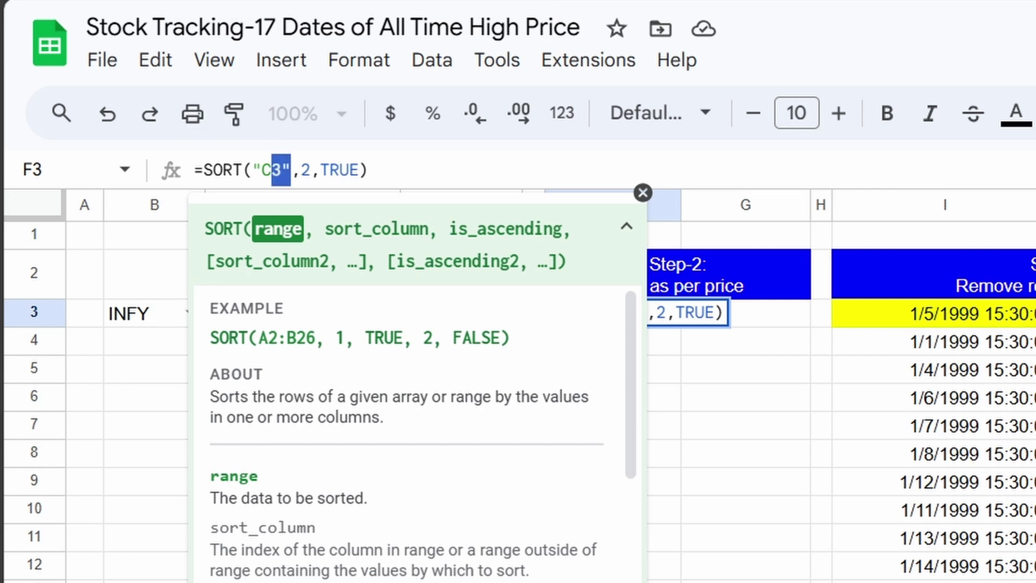
{"action": "key", "text": "BackSpace"}
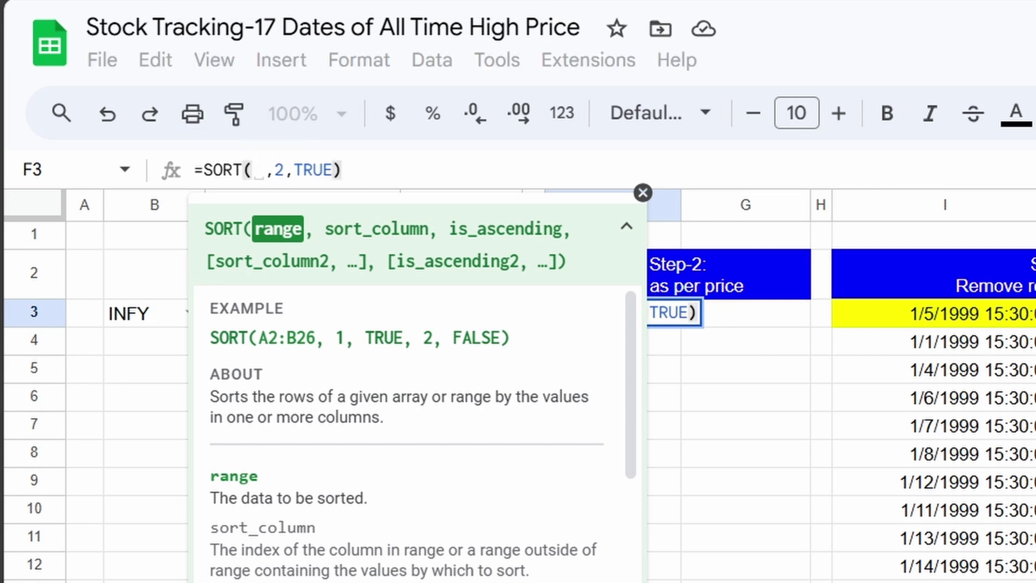
{"action": "key", "text": "ctrl+v"}
{"action": "key", "text": "Return"}
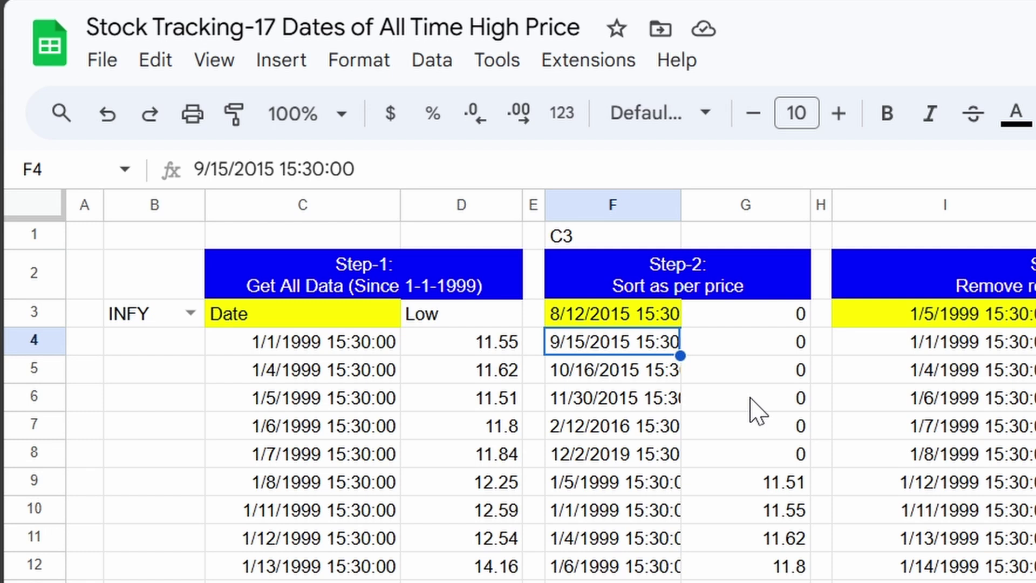
Step: Examine the sort column 2 and the ascending order TRUE arguments in the F1 template formula
{"action": "left_click", "coordinate": [595, 237]}
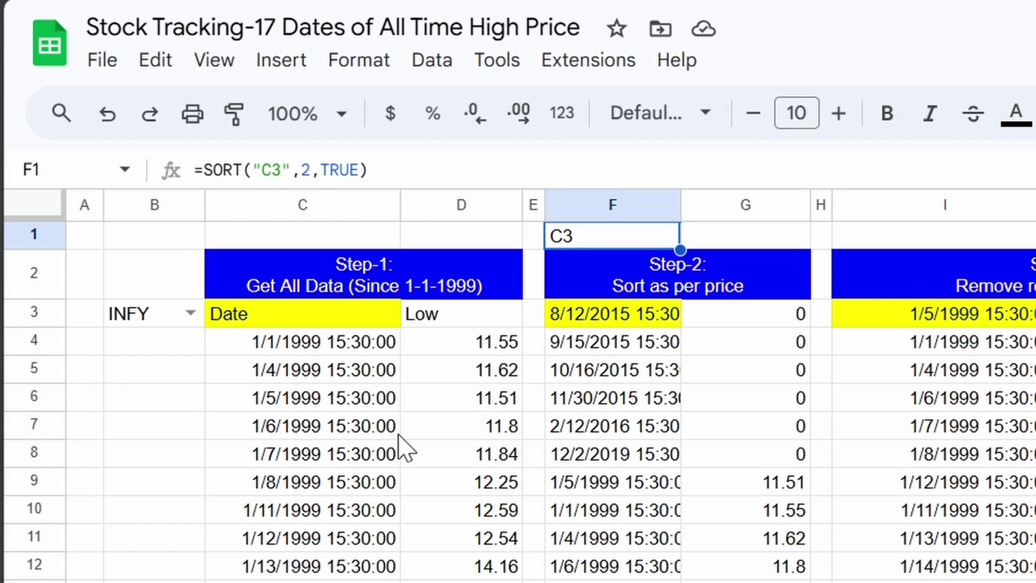
{"action": "left_click", "coordinate": [306, 170]}
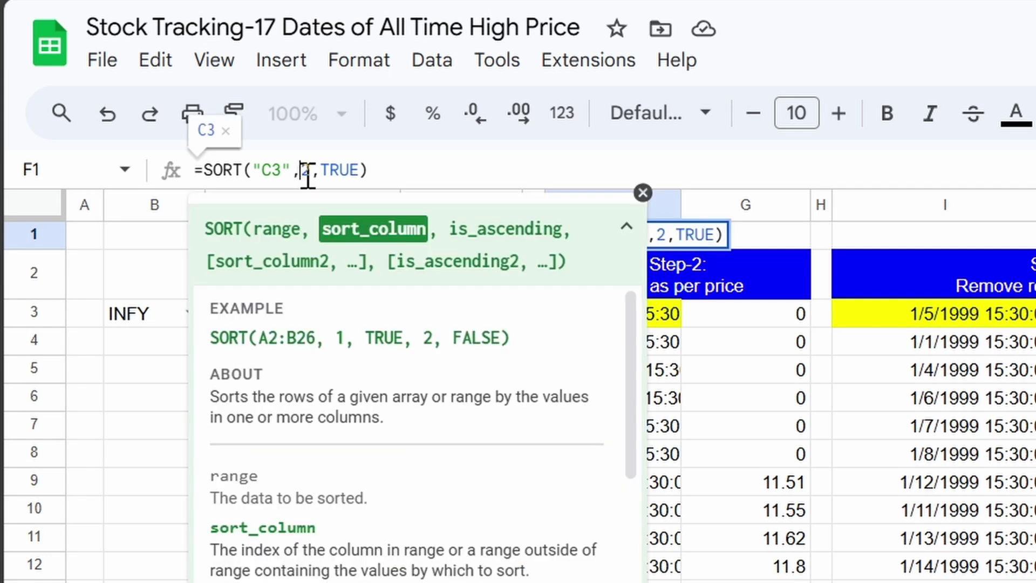
{"action": "left_click", "coordinate": [339, 170]}
{"action": "key", "text": "Escape"}
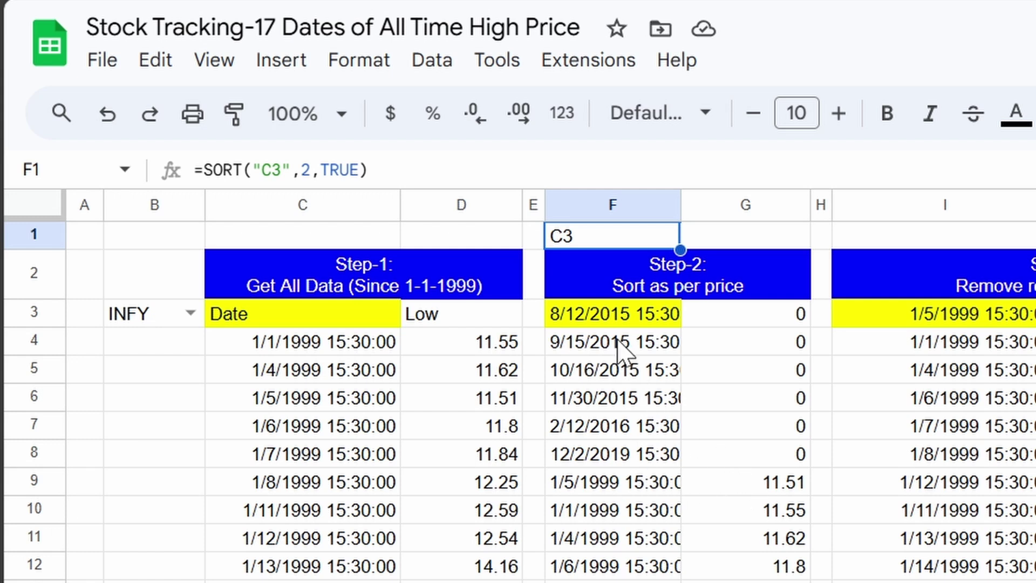
Step: Review the zero-price rows in the Step-2 sorted data, highlighting F3:F8 and G3:G8
{"action": "left_click_drag", "start_coordinate": [620, 323], "coordinate": [626, 461]}
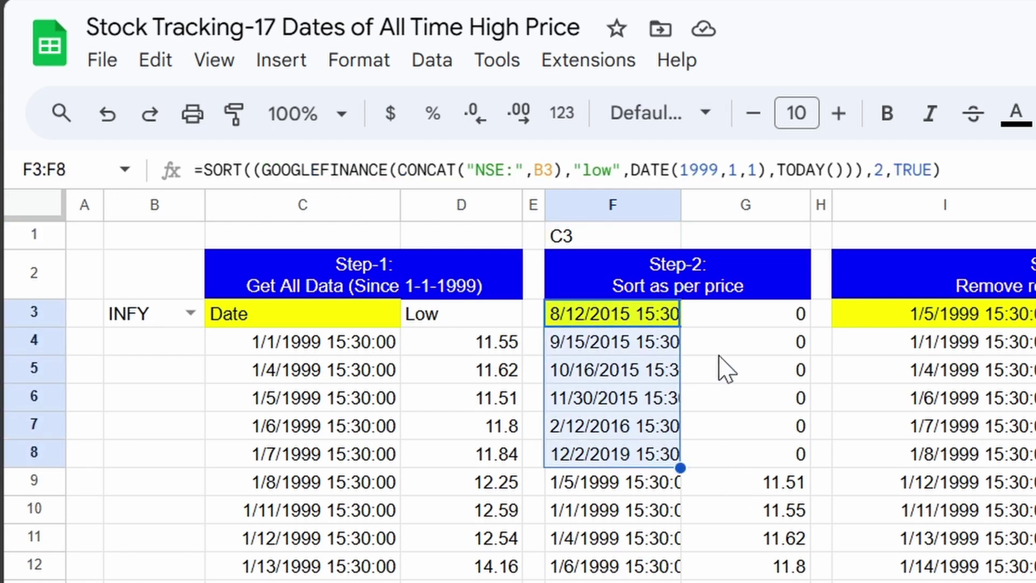
{"action": "left_click_drag", "start_coordinate": [759, 322], "coordinate": [760, 457]}
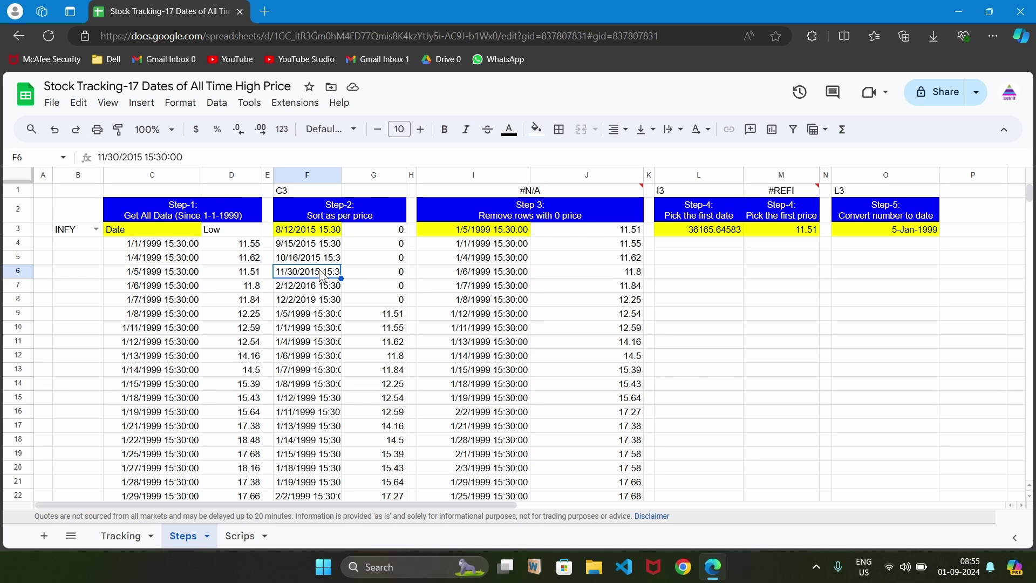
{"action": "left_click", "coordinate": [347, 232]}
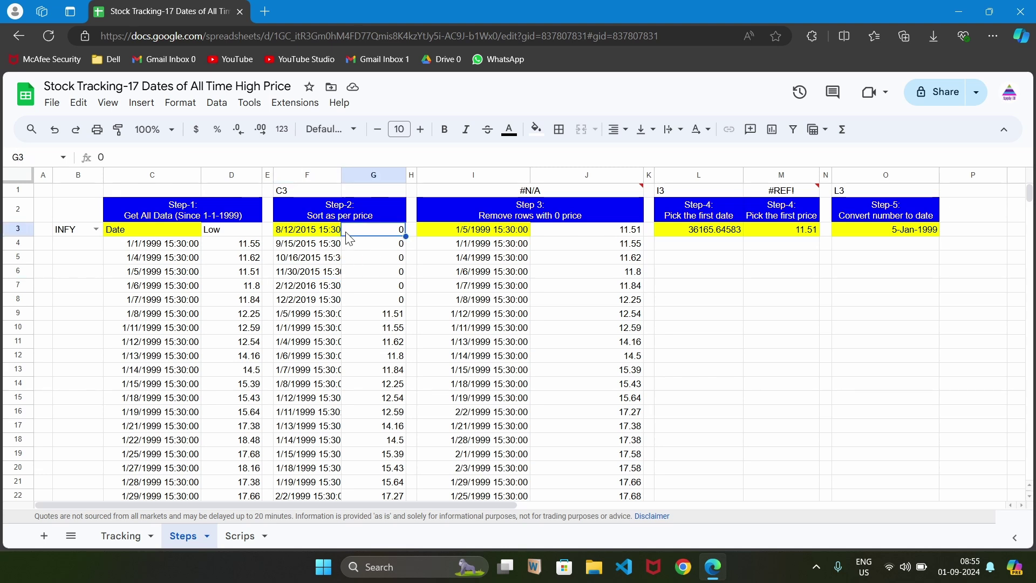
Step: Examine the FILTER template formula above the Step 3 heading and its range argument, leaving it unedited
{"action": "left_click", "coordinate": [484, 193]}
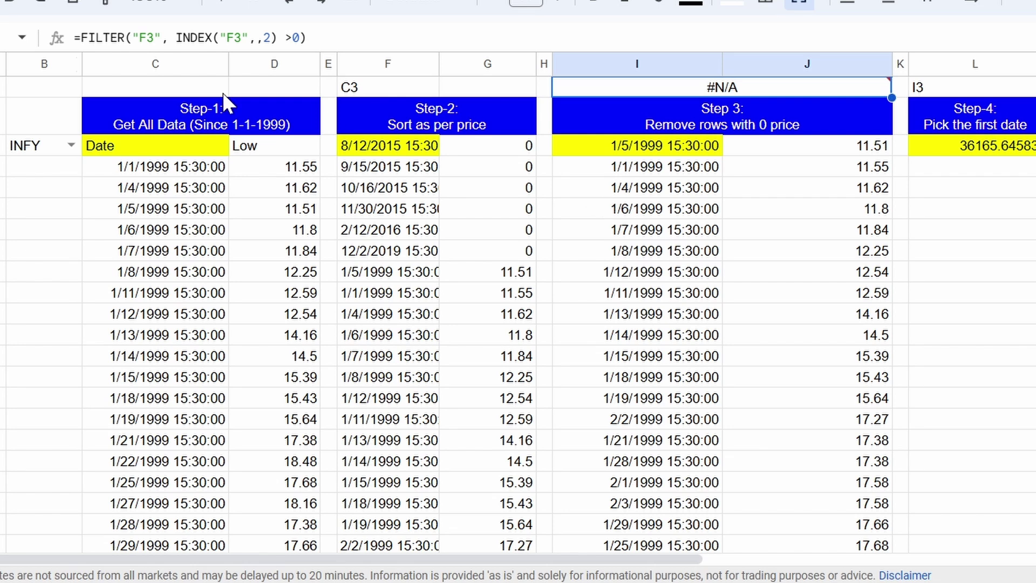
{"action": "left_click", "coordinate": [110, 38]}
{"action": "left_click", "coordinate": [137, 38]}
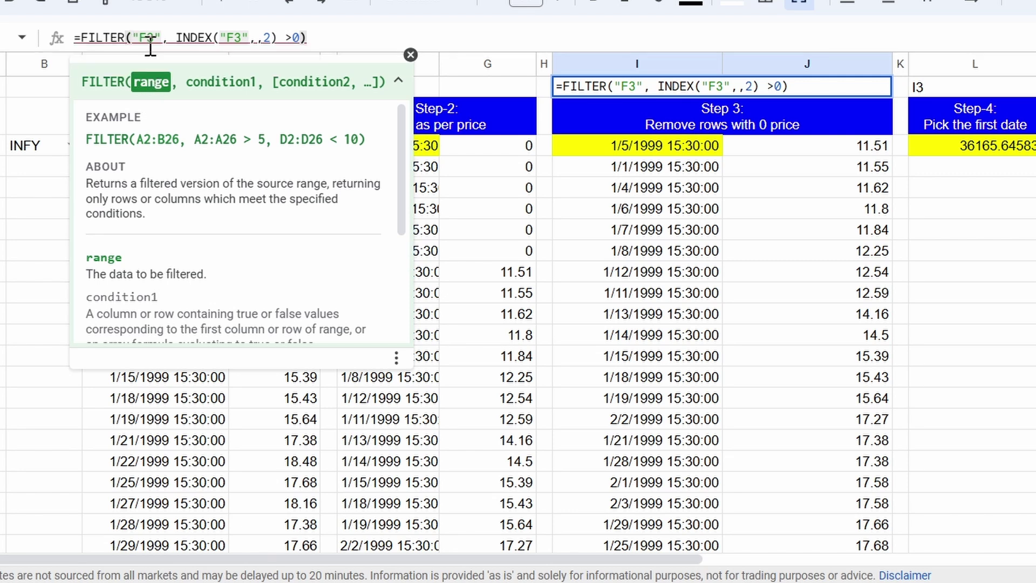
{"action": "key", "text": "Escape"}
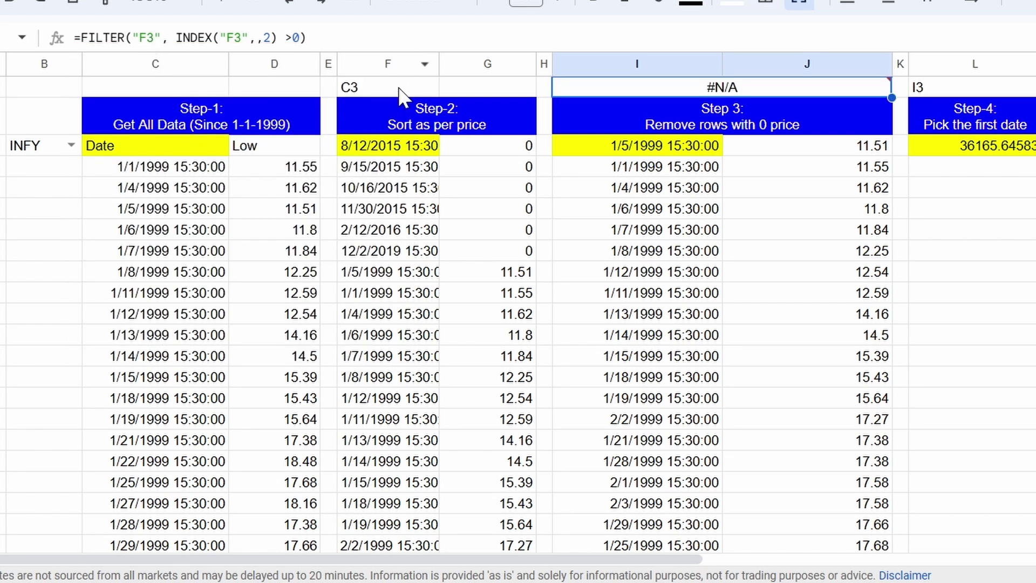
Step: Compare the SORT formula in F3 with the FILTER template above Step 3, highlighting its first "F3" placeholder
{"action": "left_click", "coordinate": [381, 154]}
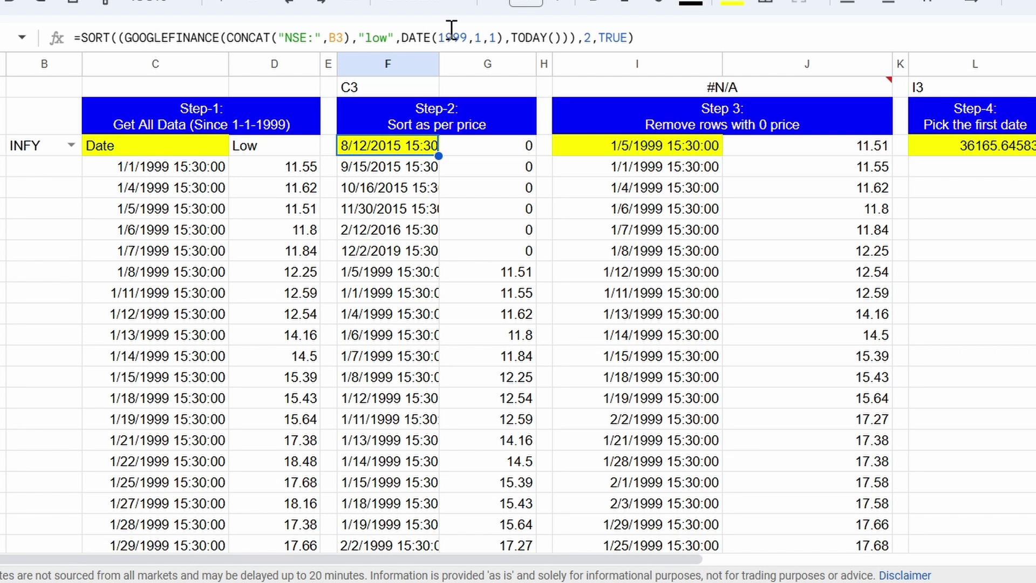
{"action": "left_click", "coordinate": [696, 91]}
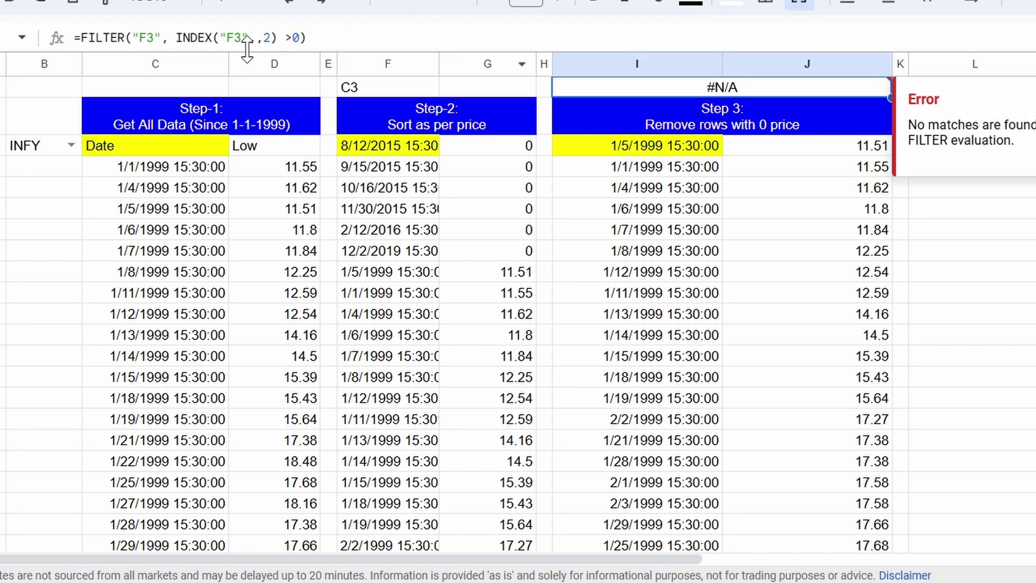
{"action": "left_click_drag", "start_coordinate": [132, 38], "coordinate": [162, 39]}
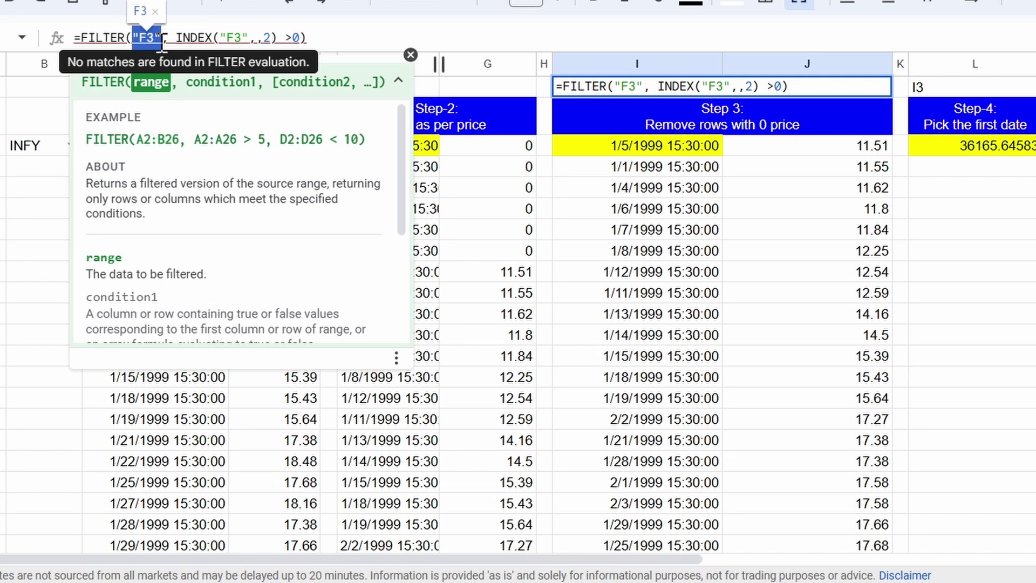
Step: Review the Step-2 sorted data, highlighting F3:G12 and price column G, and leave the FILTER template unedited
{"action": "left_click", "coordinate": [162, 42]}
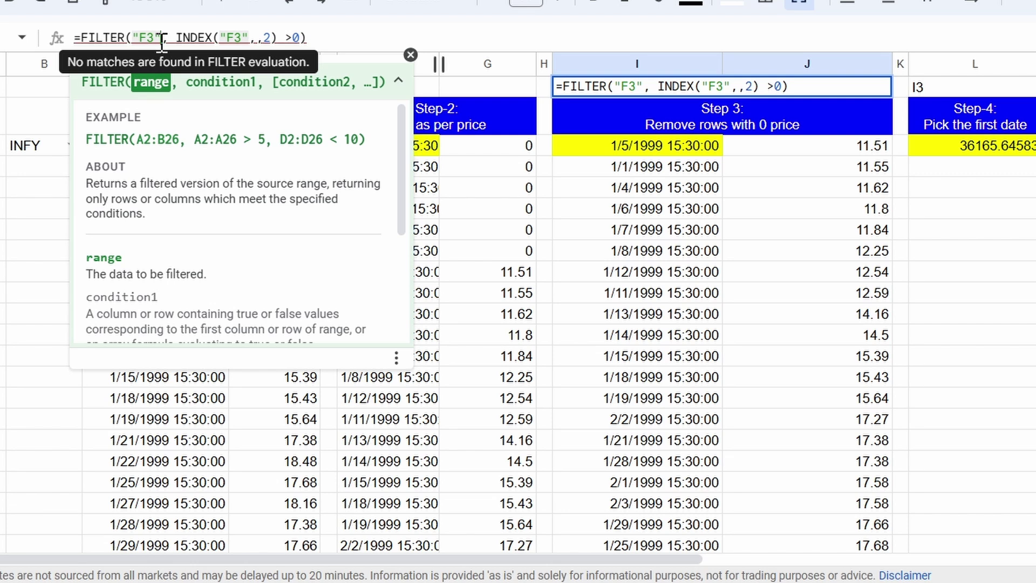
{"action": "key", "text": "Escape"}
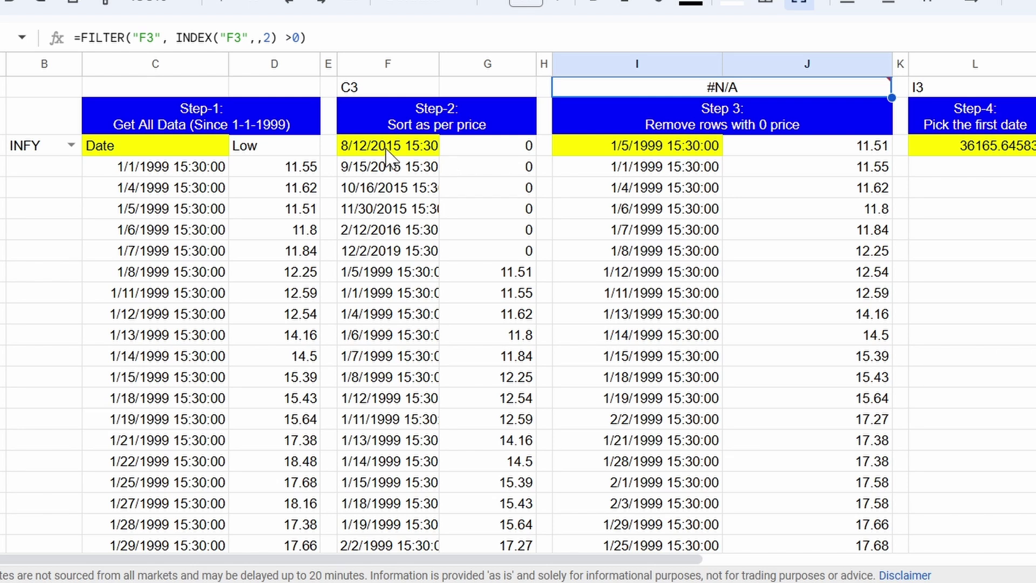
{"action": "left_click_drag", "start_coordinate": [384, 149], "coordinate": [499, 337]}
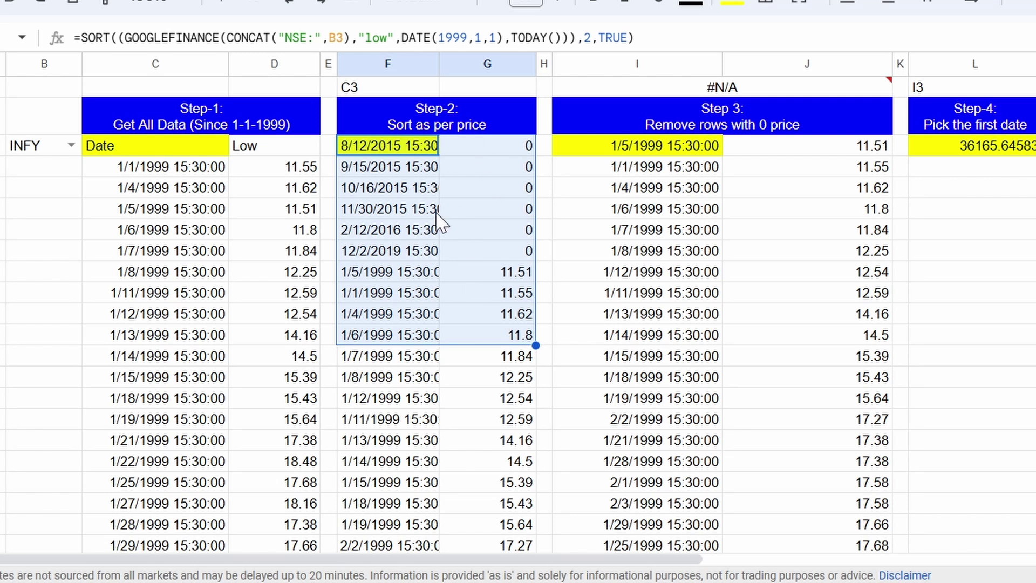
{"action": "left_click", "coordinate": [502, 156]}
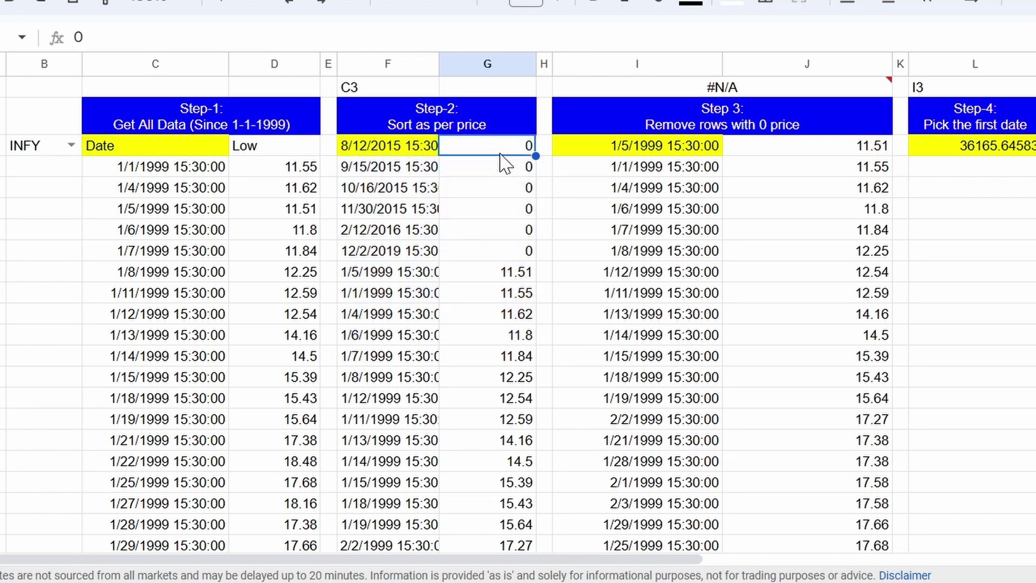
{"action": "left_click", "coordinate": [500, 59]}
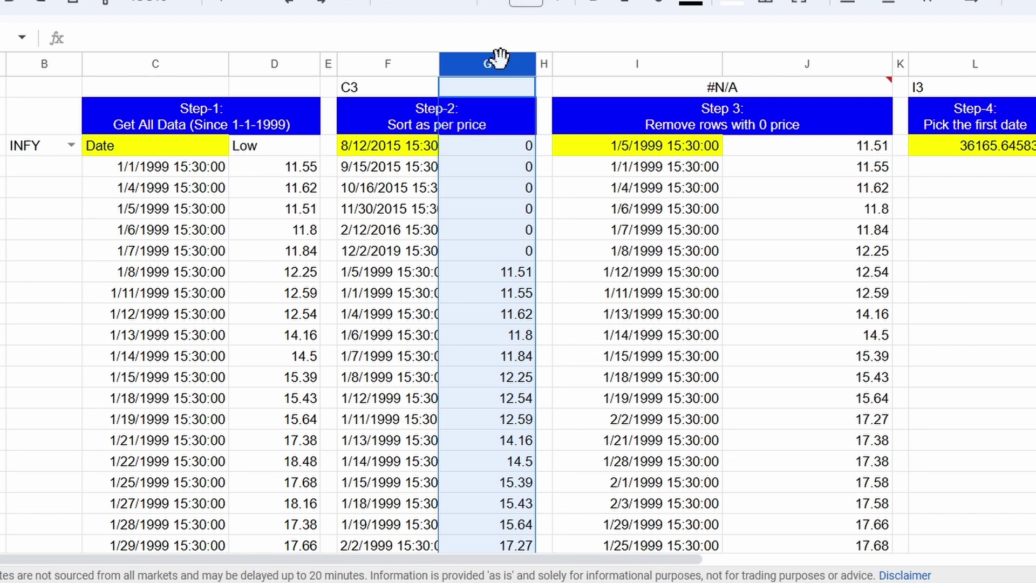
{"action": "left_click", "coordinate": [509, 152]}
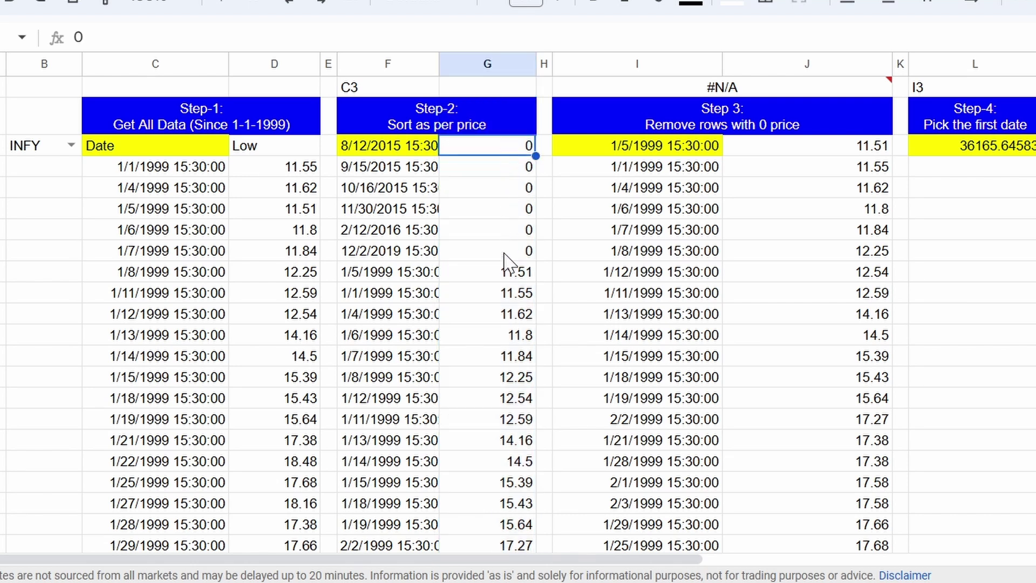
Step: Examine the INDEX row and column arguments and the >0 condition in the FILTER template above Step 3
{"action": "left_click", "coordinate": [721, 92]}
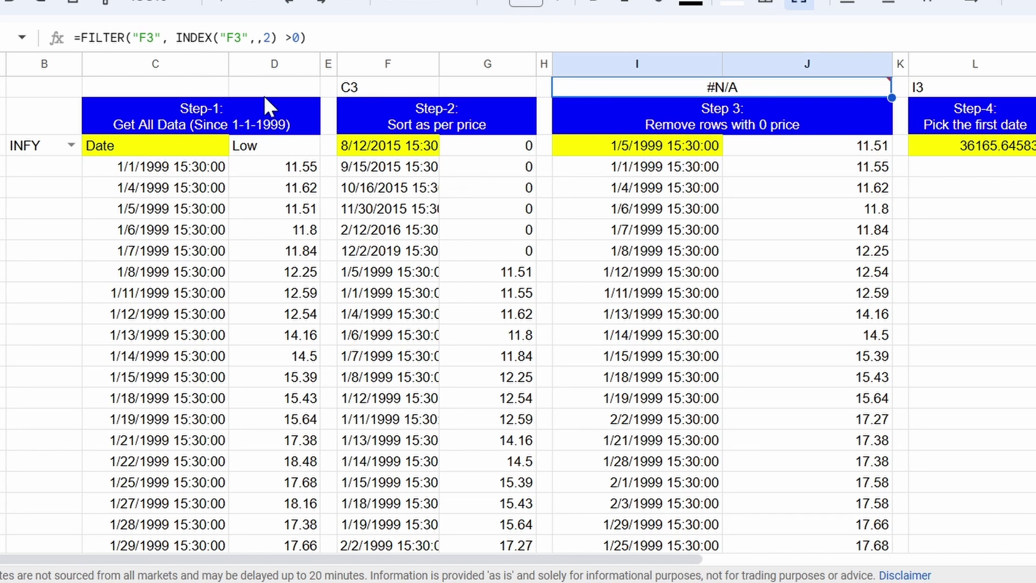
{"action": "left_click", "coordinate": [255, 41]}
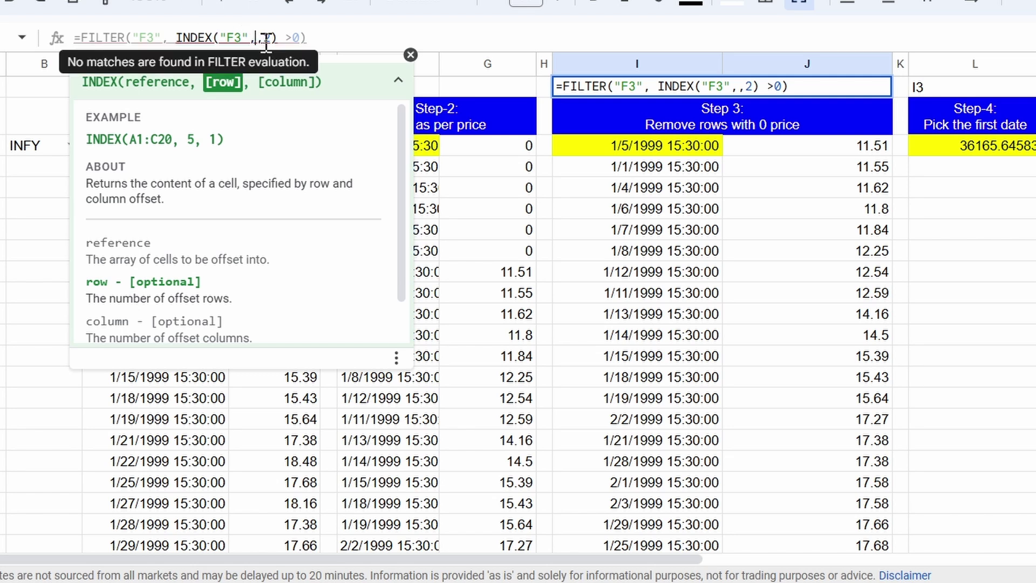
{"action": "left_click", "coordinate": [295, 39]}
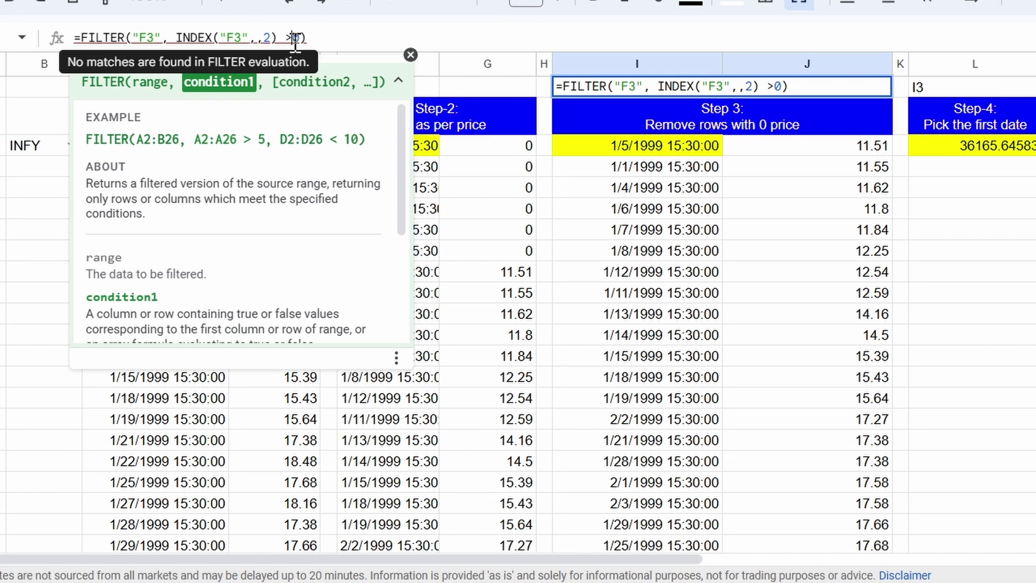
{"action": "key", "text": "Escape"}
Step: Replace the Step 3 formula in I3 with a copy of the template =FILTER("F3", INDEX("F3",,2) >0)
{"action": "left_click", "coordinate": [356, 38]}
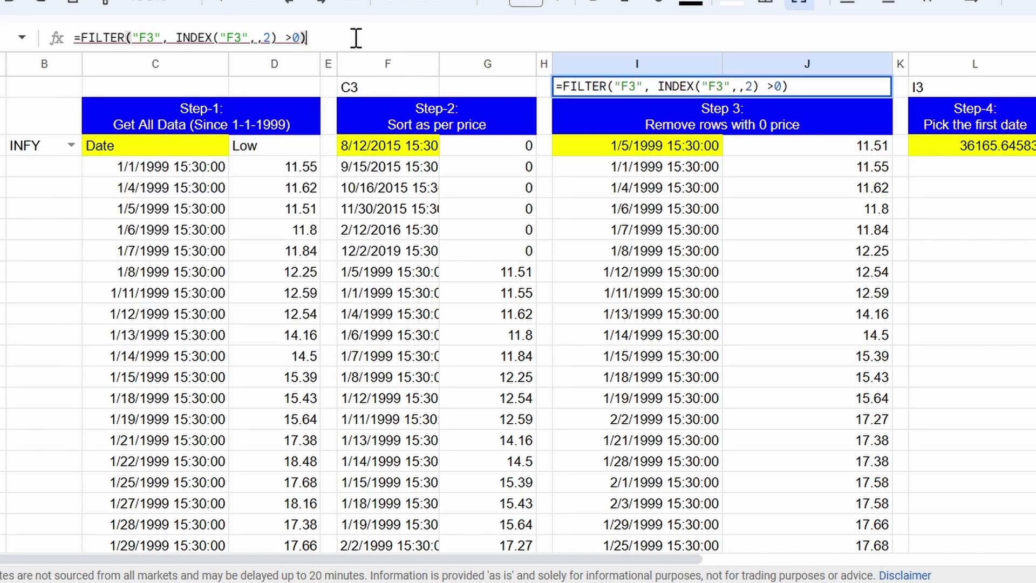
{"action": "key", "text": "ctrl+a"}
{"action": "key", "text": "ctrl+c"}
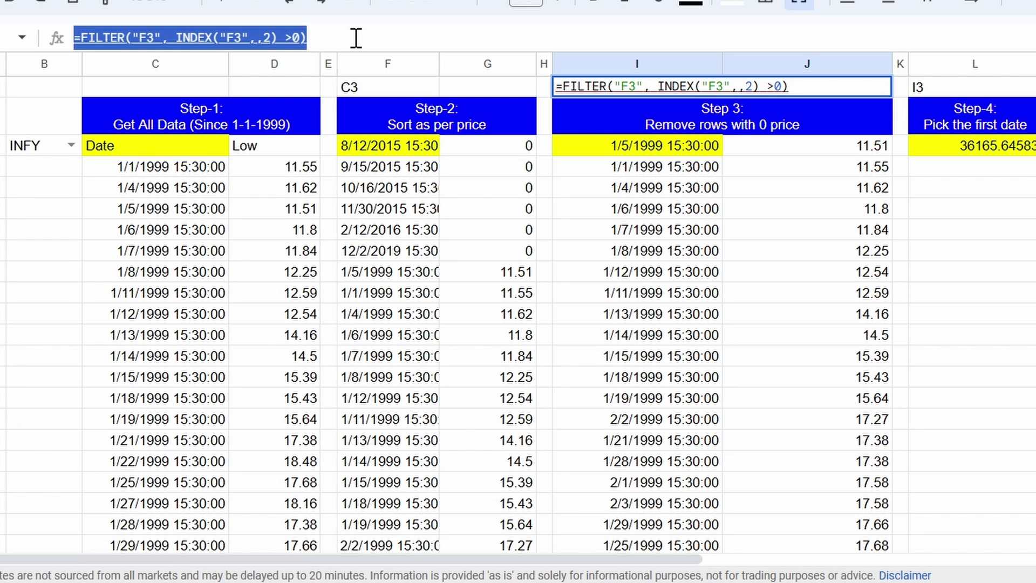
{"action": "key", "text": "Escape"}
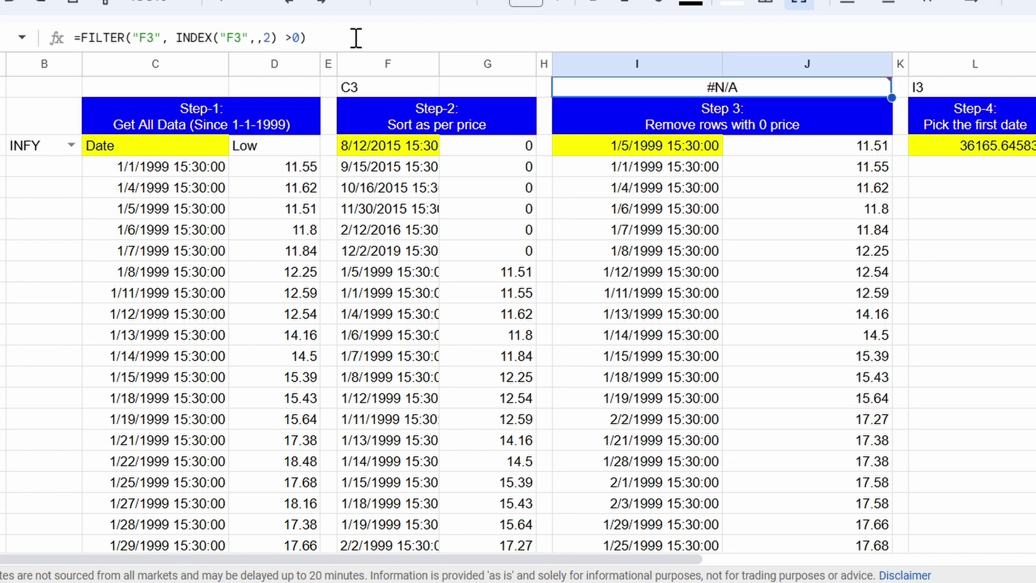
{"action": "left_click", "coordinate": [616, 151]}
{"action": "key", "text": "Delete"}
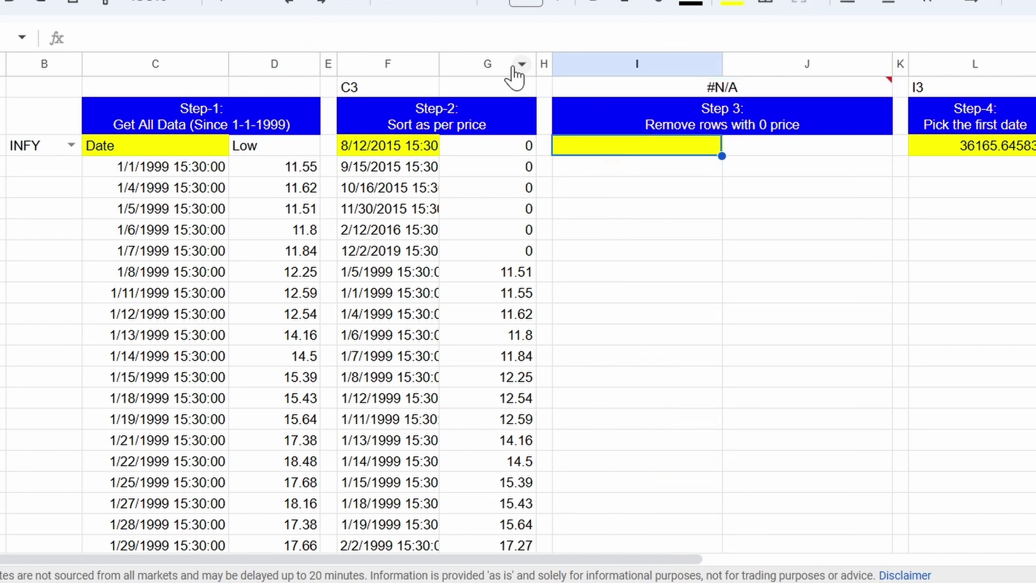
{"action": "left_click", "coordinate": [503, 33]}
{"action": "key", "text": "ctrl+v"}
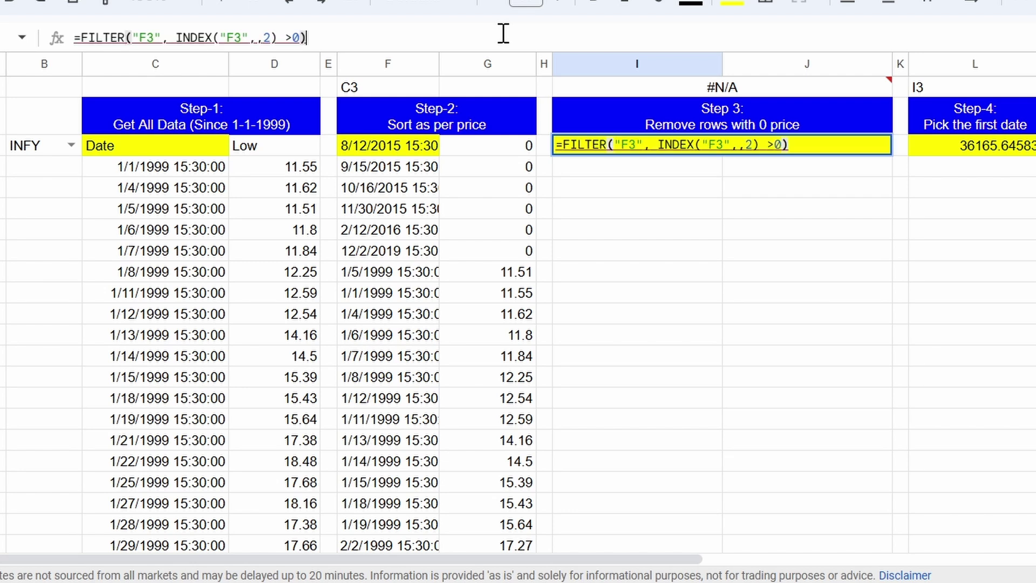
{"action": "key", "text": "Return"}
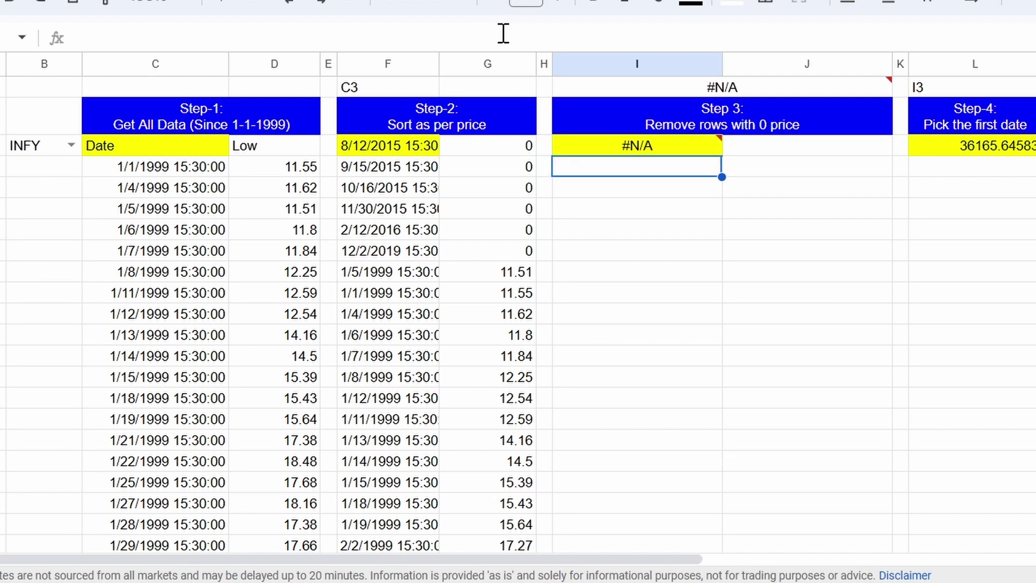
{"action": "key", "text": "Up"}
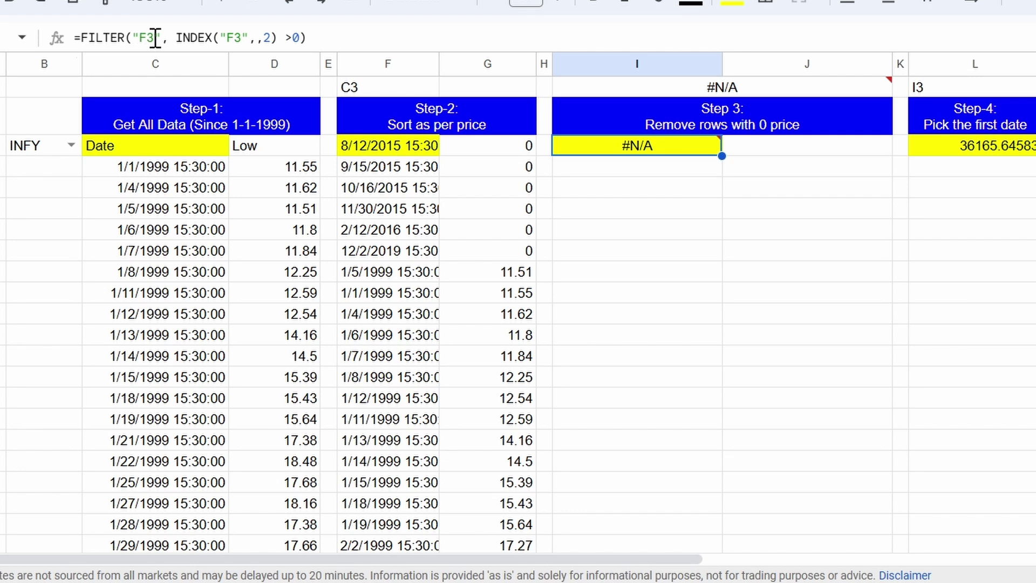
Step: Copy the SORT expression from F3 without its equals sign and substitute it for the first "F3" placeholder in I3's FILTER formula
{"action": "left_click", "coordinate": [384, 152]}
{"action": "left_click", "coordinate": [159, 37]}
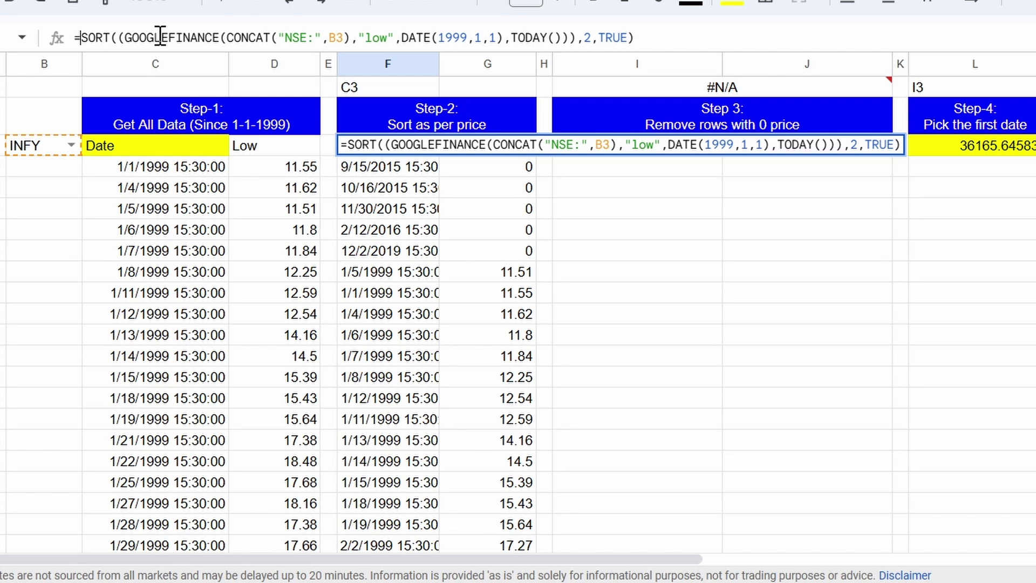
{"action": "key", "text": "shift+End"}
{"action": "key", "text": "ctrl+c"}
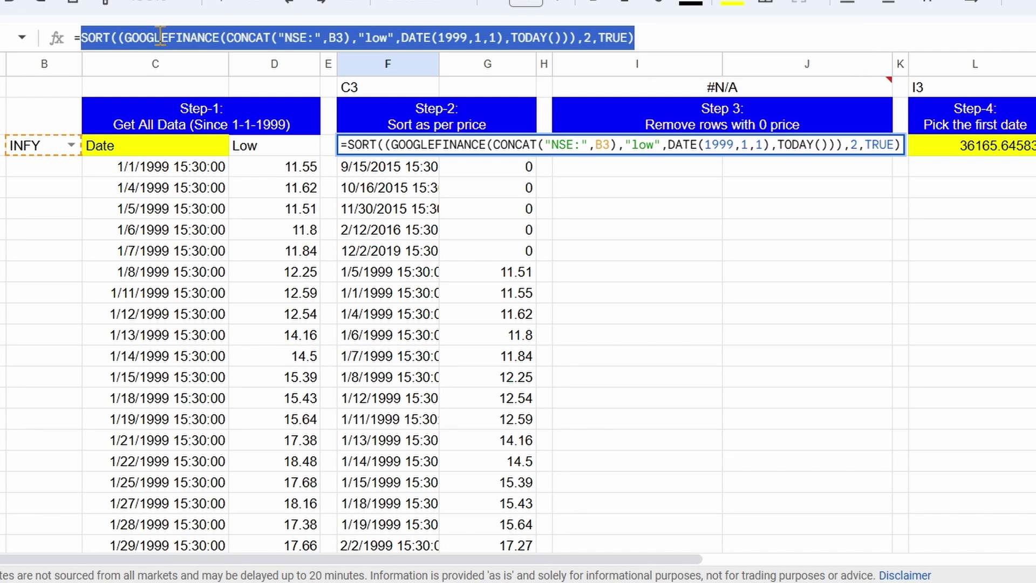
{"action": "key", "text": "Escape"}
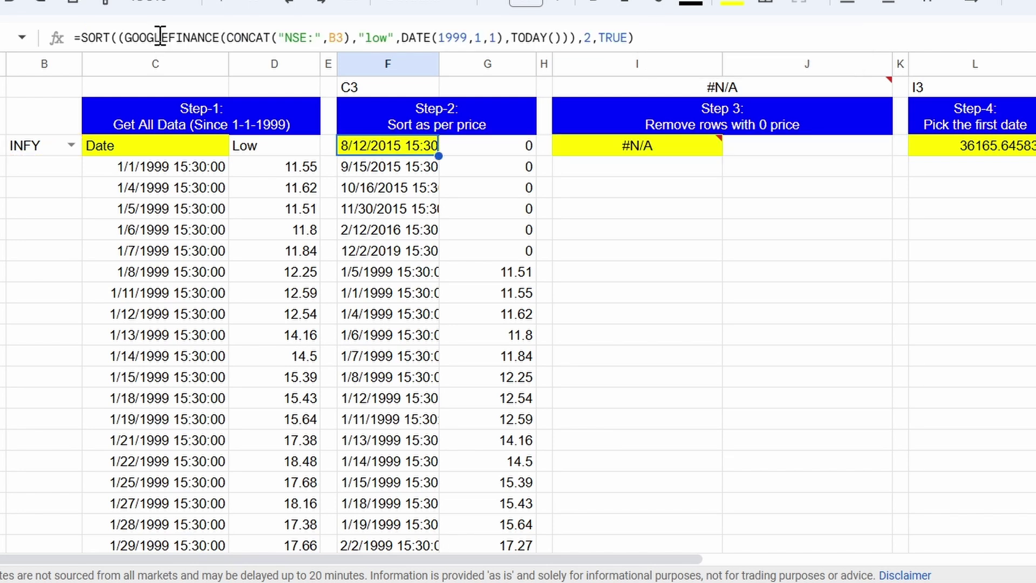
{"action": "left_click", "coordinate": [632, 146]}
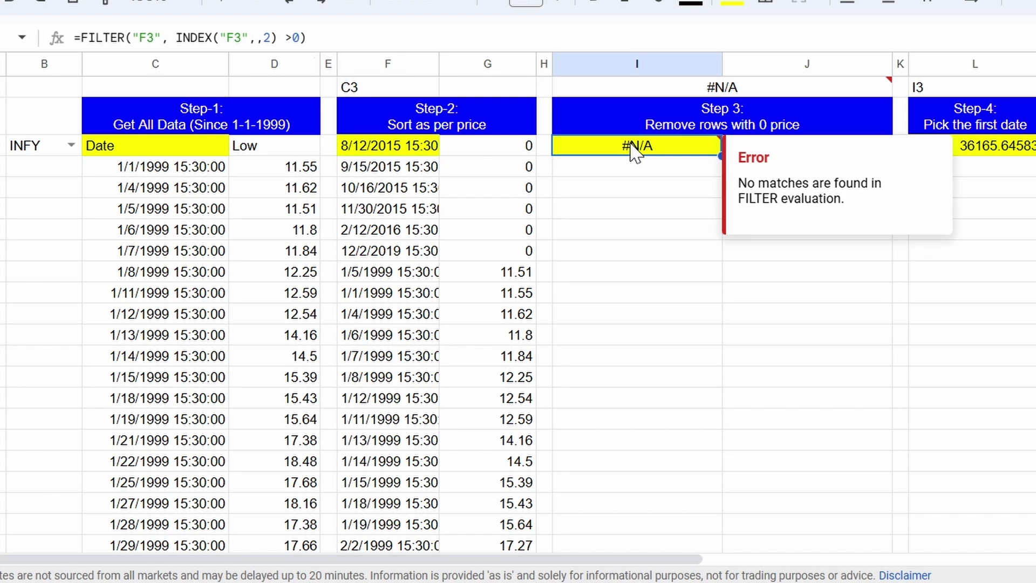
{"action": "left_click", "coordinate": [139, 38]}
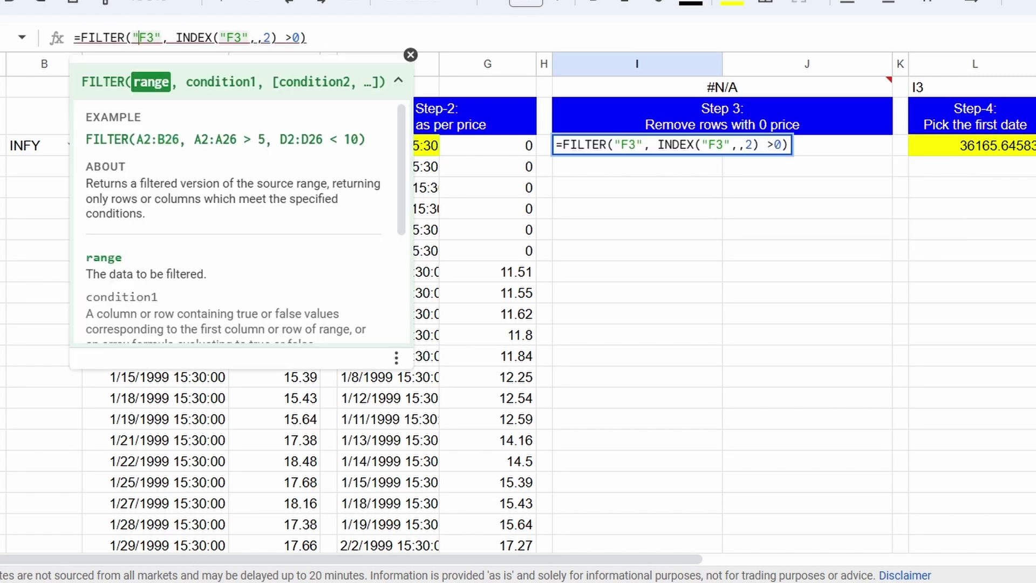
{"action": "left_click_drag", "start_coordinate": [132, 37], "coordinate": [161, 38]}
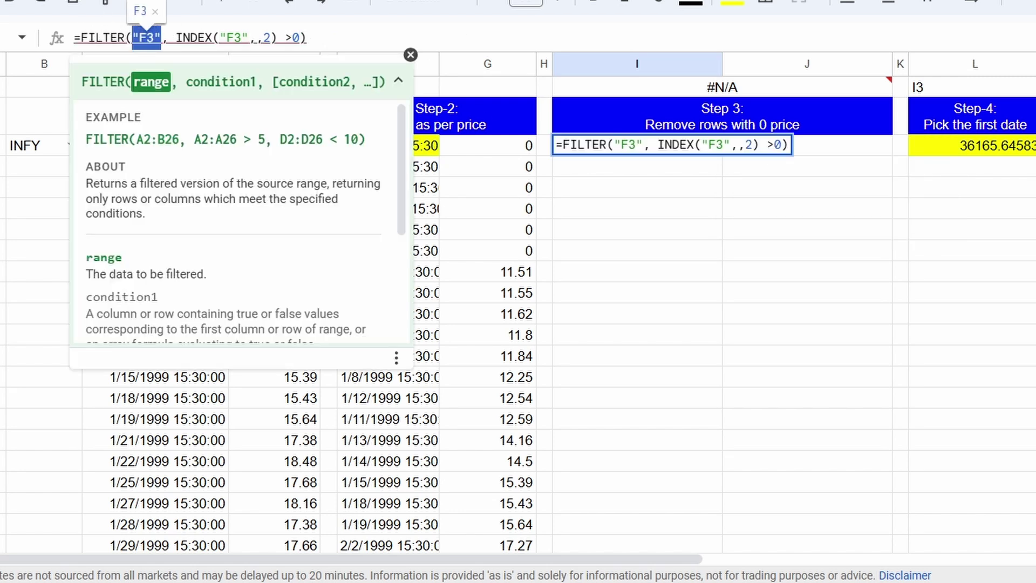
{"action": "key", "text": "ctrl+v"}
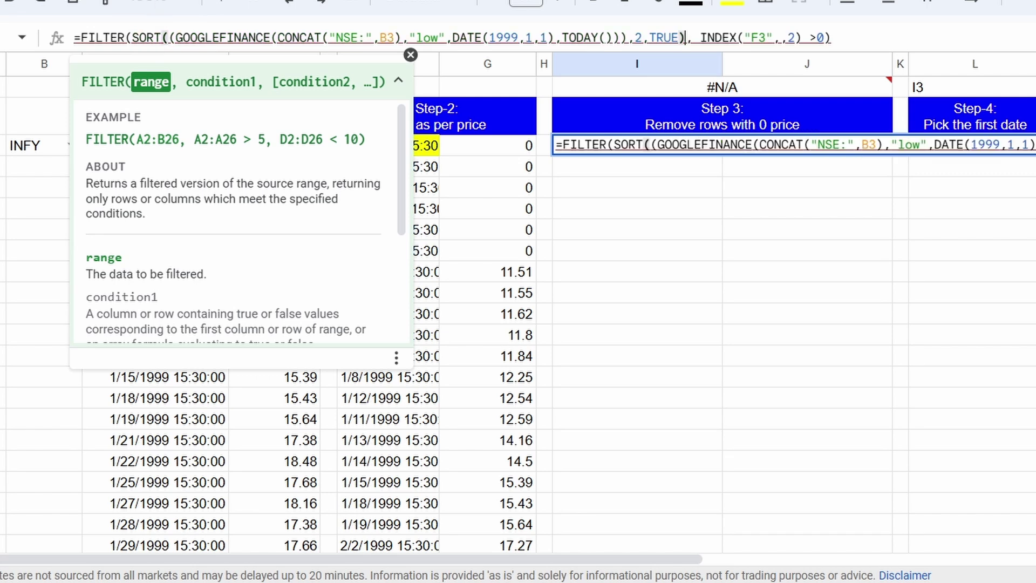
Step: Replace the "F3" placeholder inside INDEX with the same SORT expression and commit the formula in I3
{"action": "key", "text": "Right"}
{"action": "key", "text": "Right"}
{"action": "key", "text": "Right"}
{"action": "key", "text": "Right"}
{"action": "key", "text": "Right"}
{"action": "key", "text": "Right"}
{"action": "key", "text": "Right"}
{"action": "key", "text": "Right"}
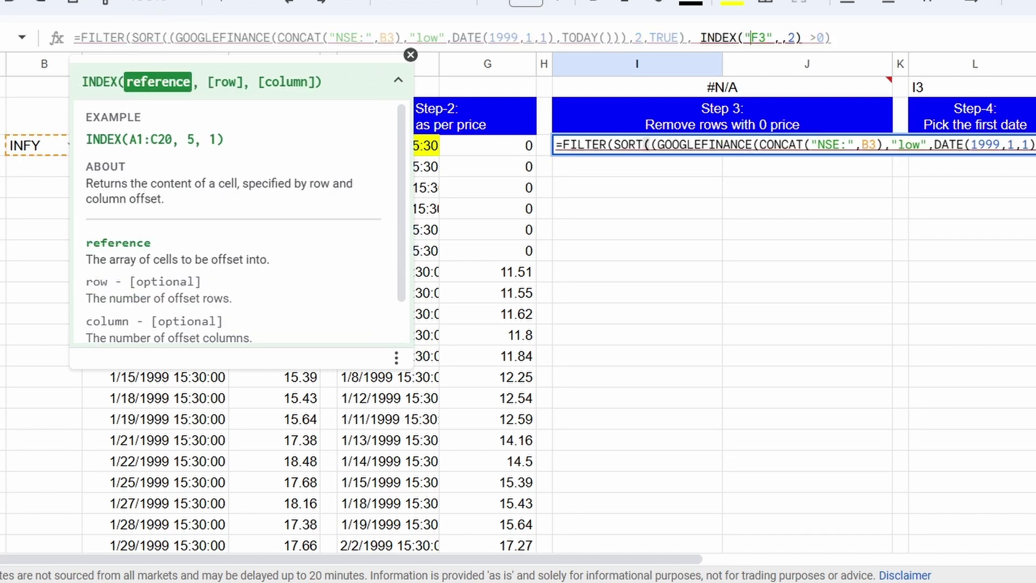
{"action": "key", "text": "shift+Right"}
{"action": "key", "text": "shift+Right"}
{"action": "key", "text": "shift+Right"}
{"action": "key", "text": "shift+Right"}
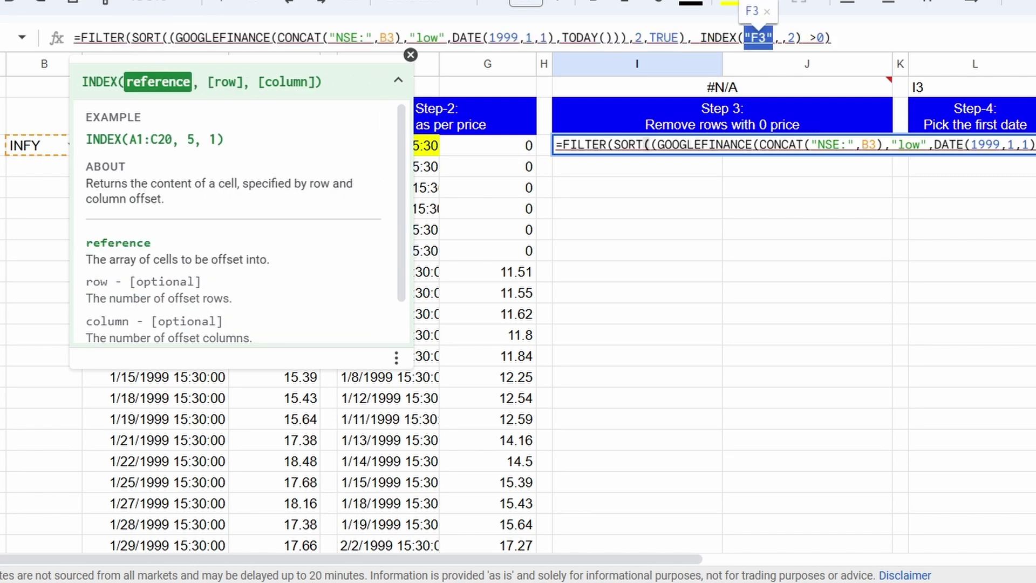
{"action": "key", "text": "ctrl+v"}
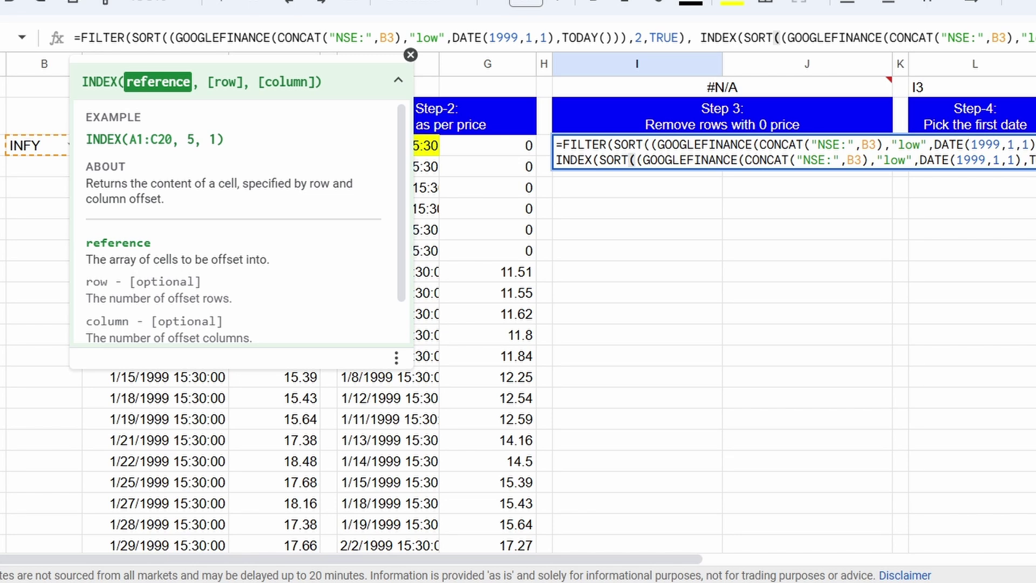
{"action": "key", "text": "Return"}
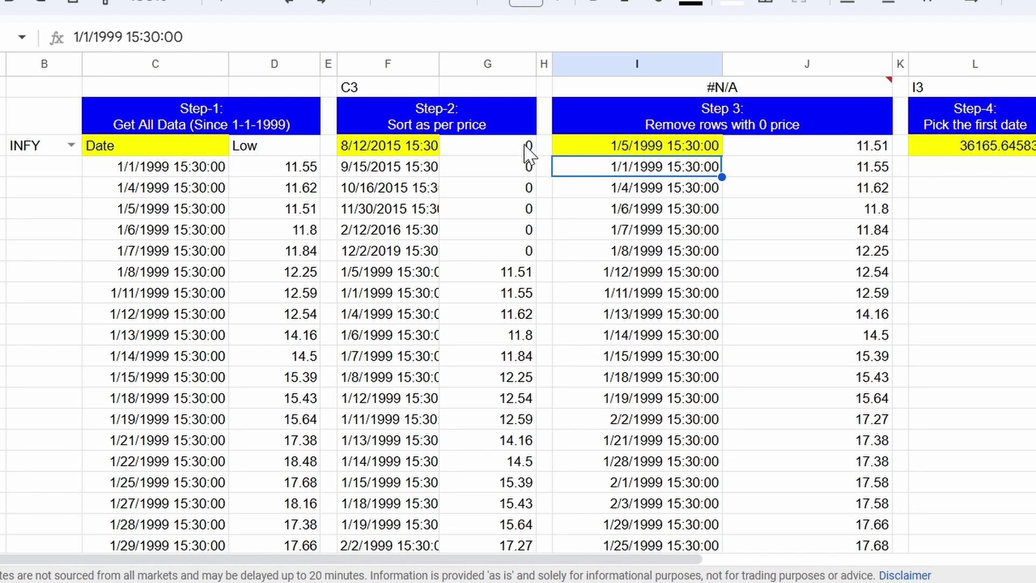
Step: Compare the zero prices in G3:G8 and the first nonzero price in G9 with the filtered rows in I3:J10
{"action": "left_click_drag", "start_coordinate": [529, 151], "coordinate": [522, 254]}
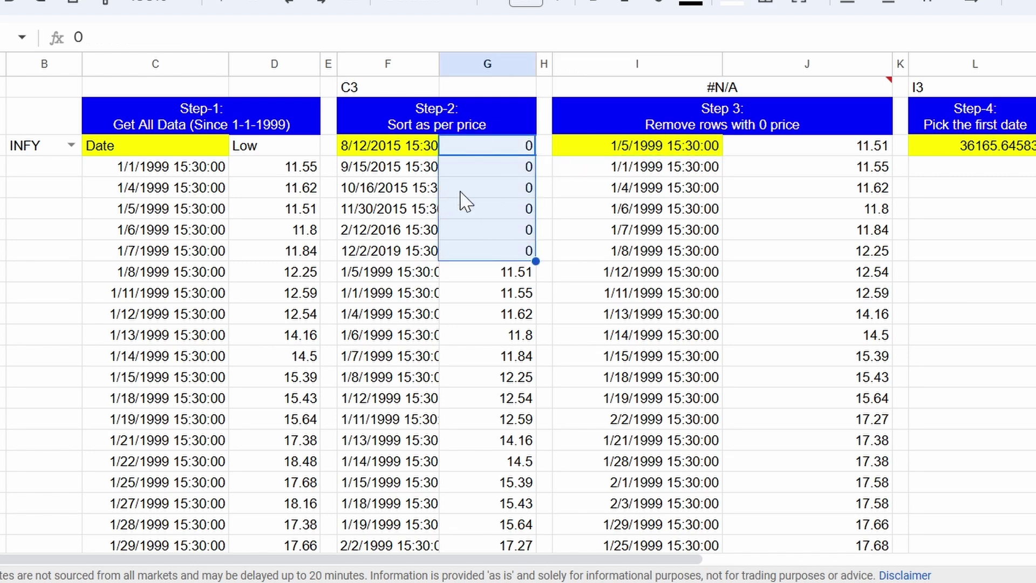
{"action": "left_click", "coordinate": [527, 274]}
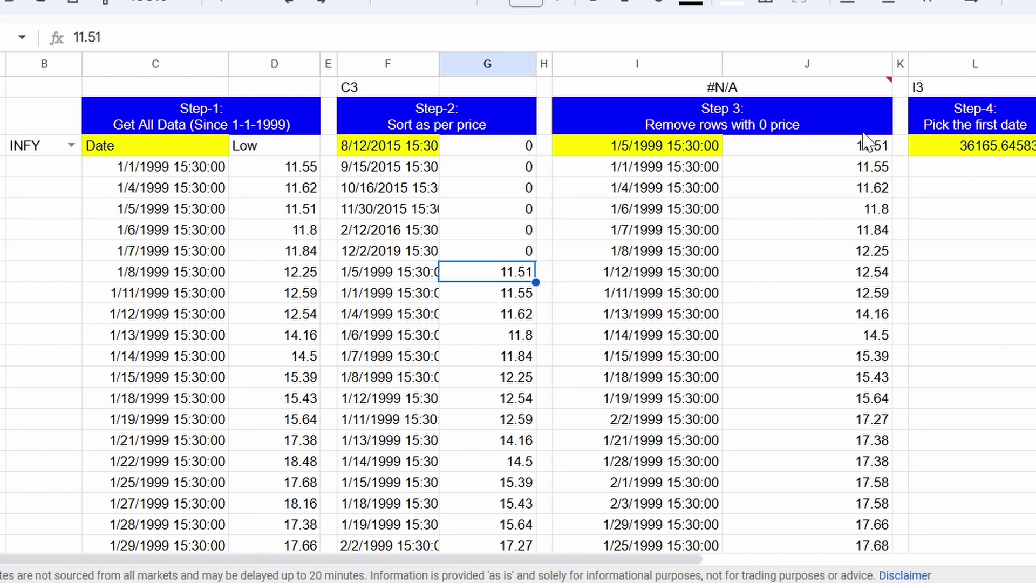
{"action": "left_click", "coordinate": [844, 147]}
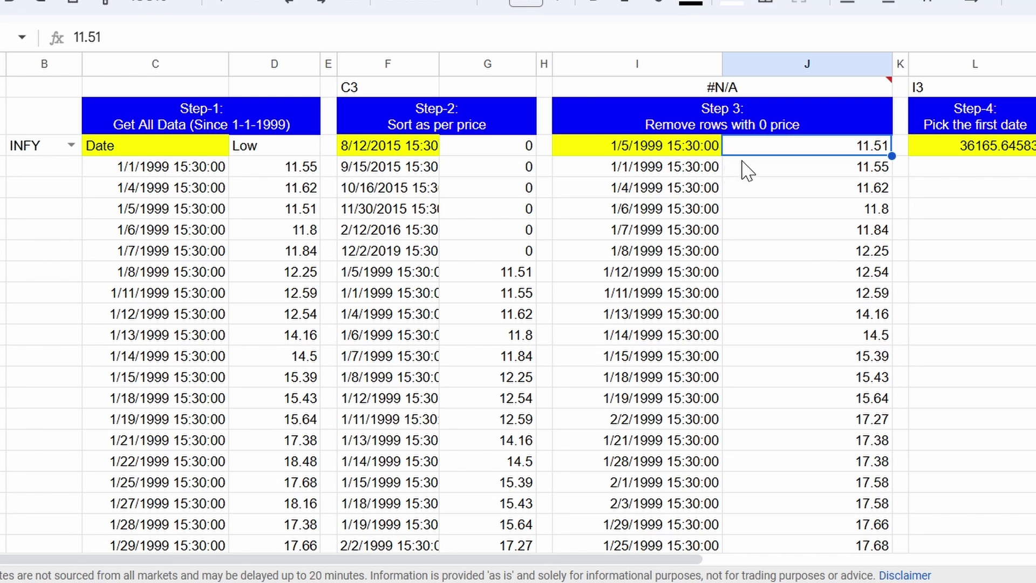
{"action": "left_click_drag", "start_coordinate": [674, 149], "coordinate": [788, 298]}
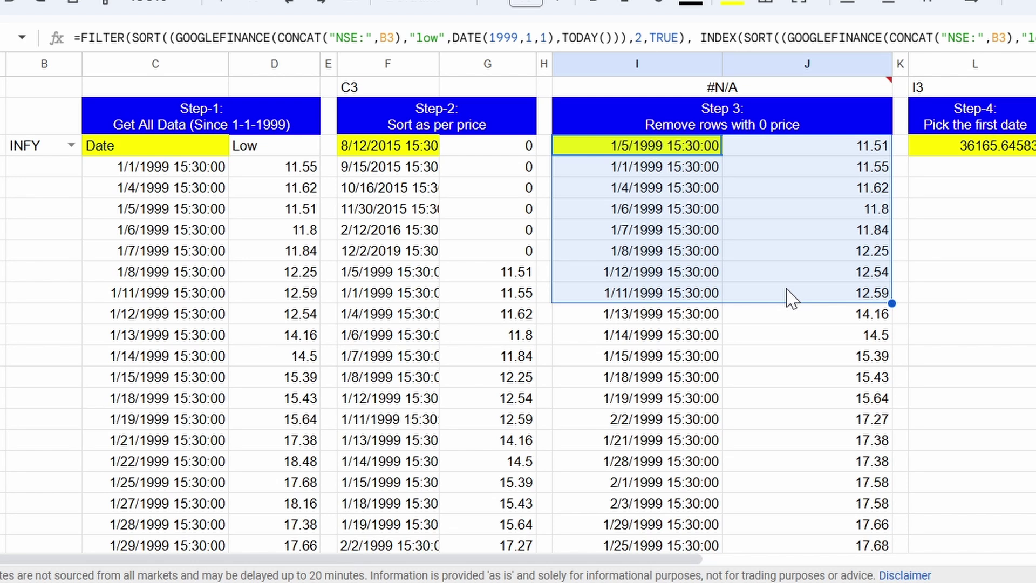
Step: Inspect the first filtered date in I3, the first price in J3, and the INDEX template formula in L1
{"action": "left_click", "coordinate": [663, 152]}
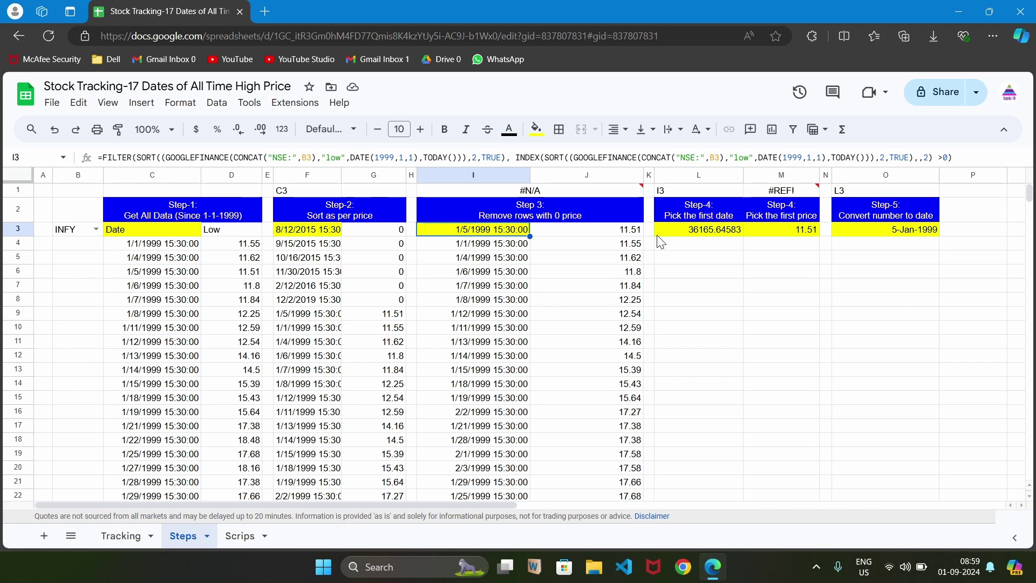
{"action": "left_click", "coordinate": [584, 244]}
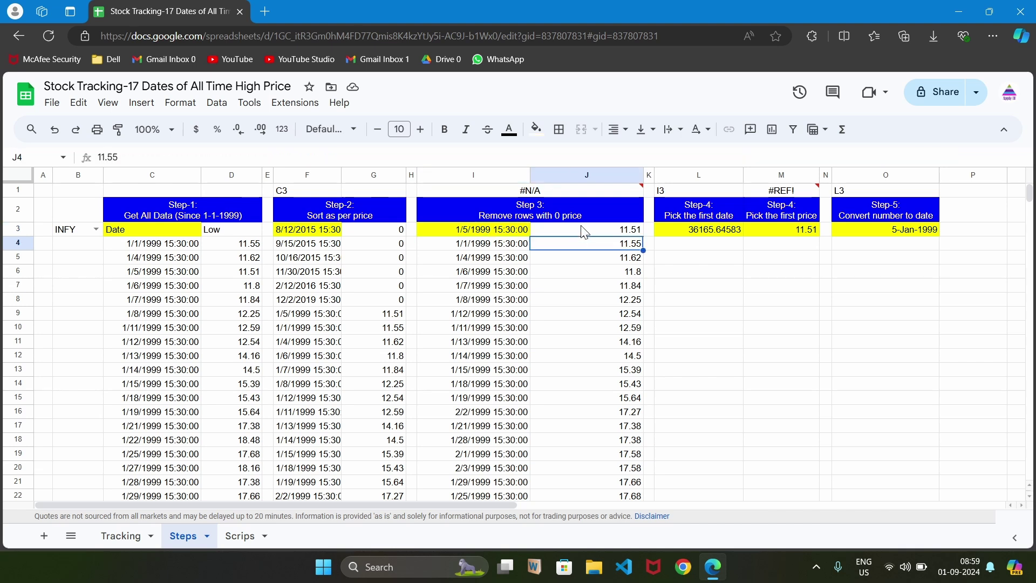
{"action": "left_click", "coordinate": [584, 232]}
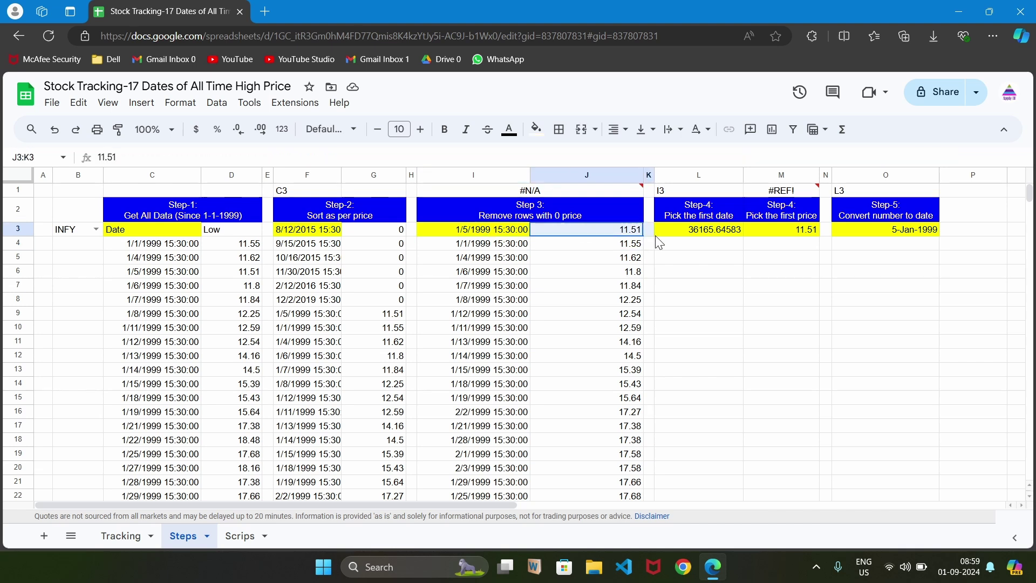
{"action": "left_click", "coordinate": [681, 191]}
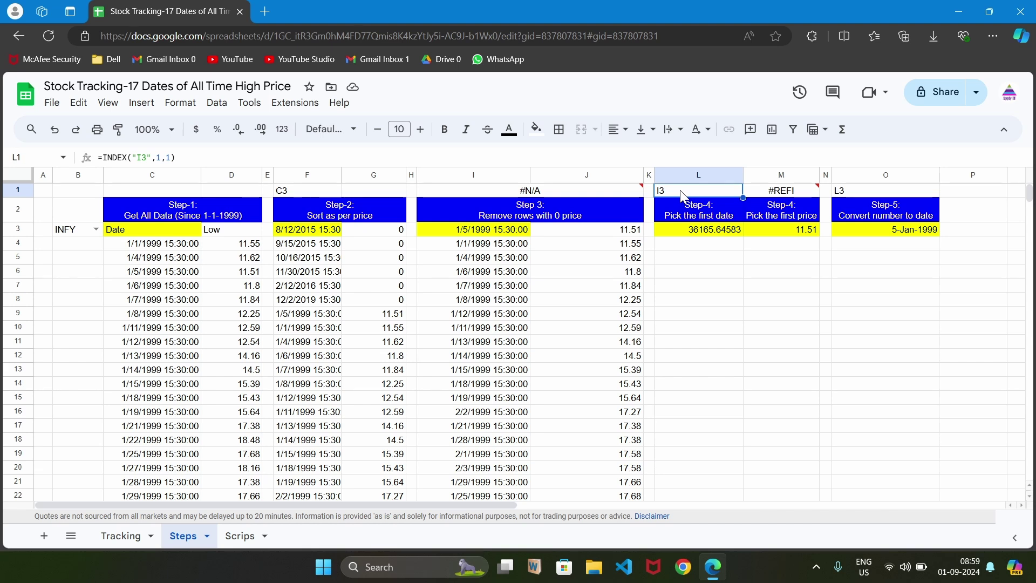
Step: Copy the INDEX template formula from L1 and put it in L3 in place of the existing formula, as =INDEX("I3",1,1)
{"action": "left_click", "coordinate": [281, 152]}
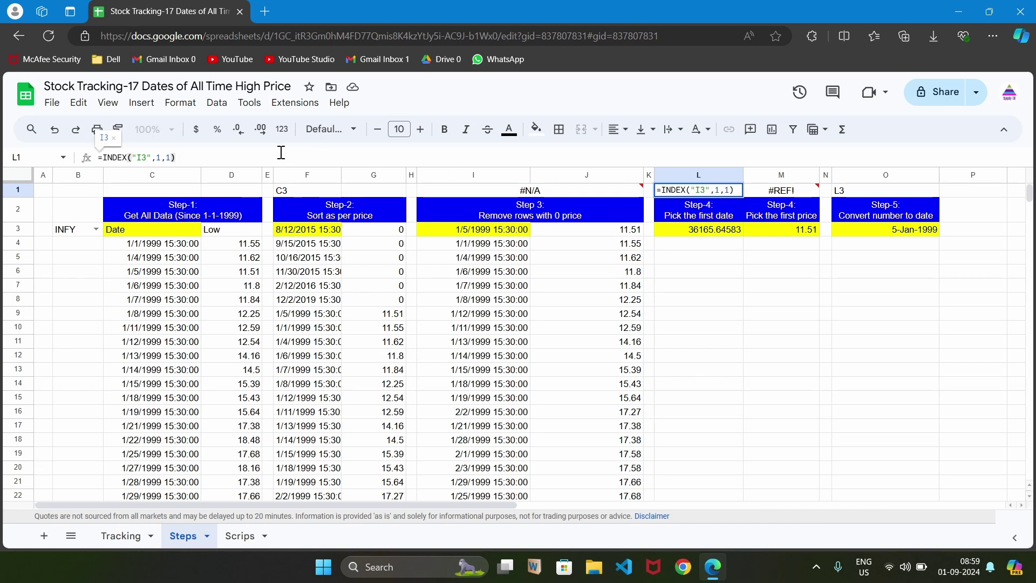
{"action": "key", "text": "ctrl+a"}
{"action": "key", "text": "ctrl+c"}
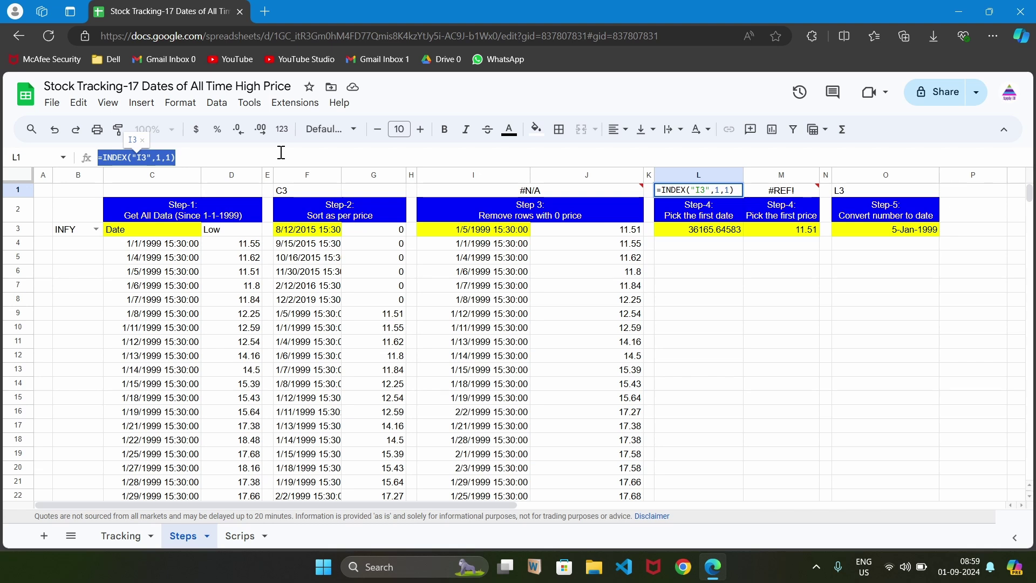
{"action": "key", "text": "Return"}
{"action": "key", "text": "Down"}
{"action": "key", "text": "Delete"}
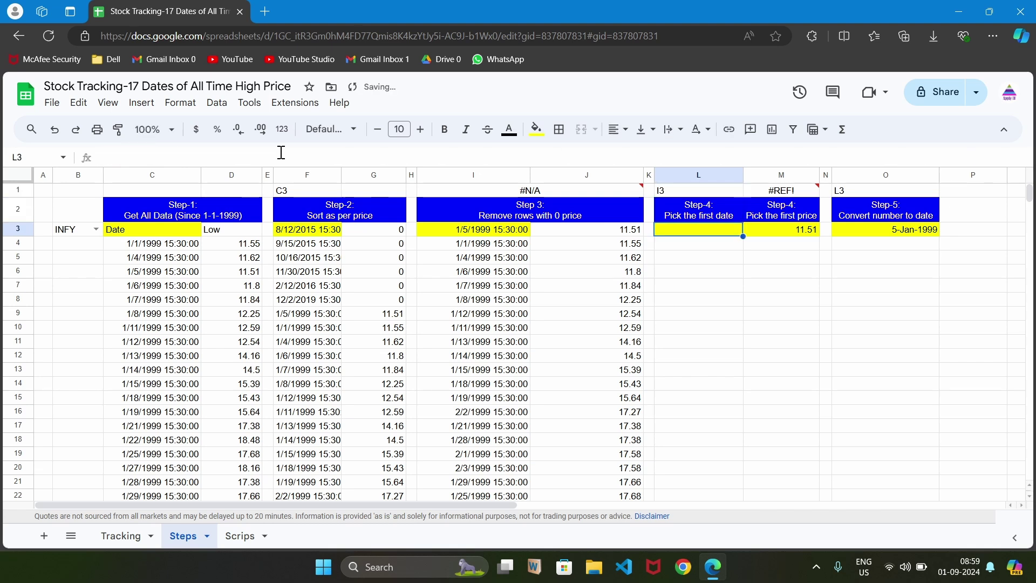
{"action": "left_click", "coordinate": [194, 150]}
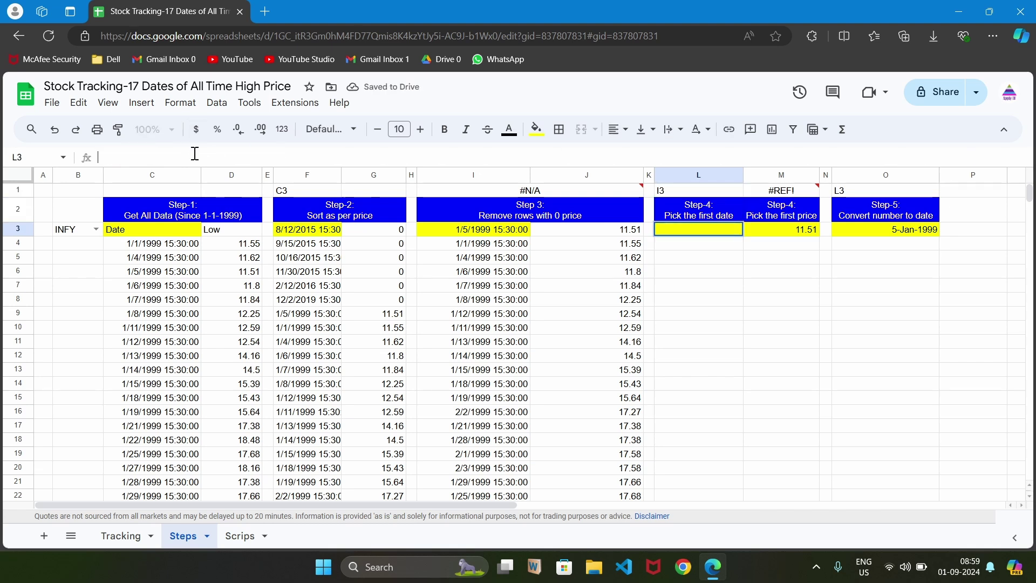
{"action": "key", "text": "ctrl+v"}
{"action": "key", "text": "Return"}
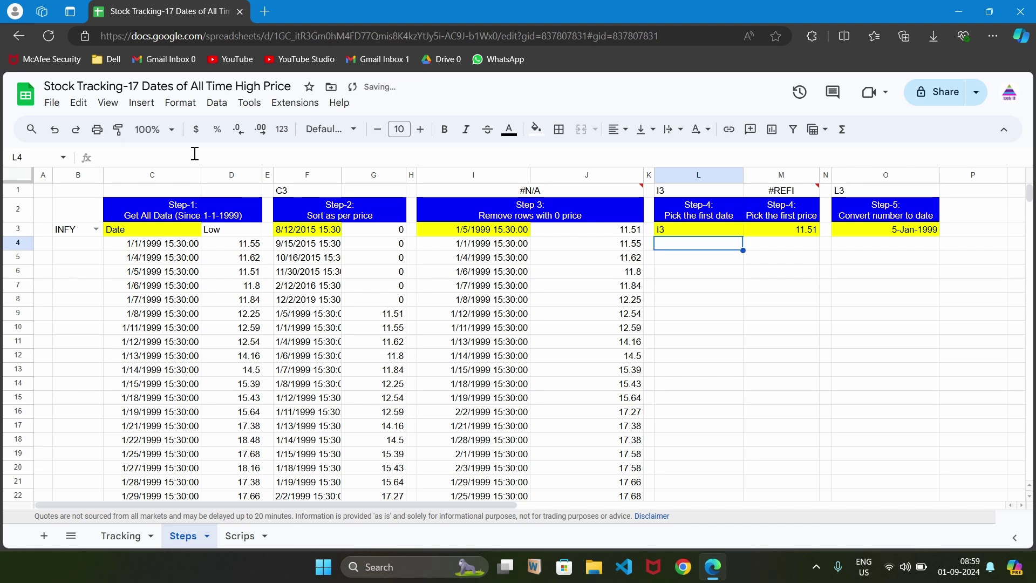
Step: Examine the reference, row and column arguments of the INDEX formula in L3
{"action": "key", "text": "Up"}
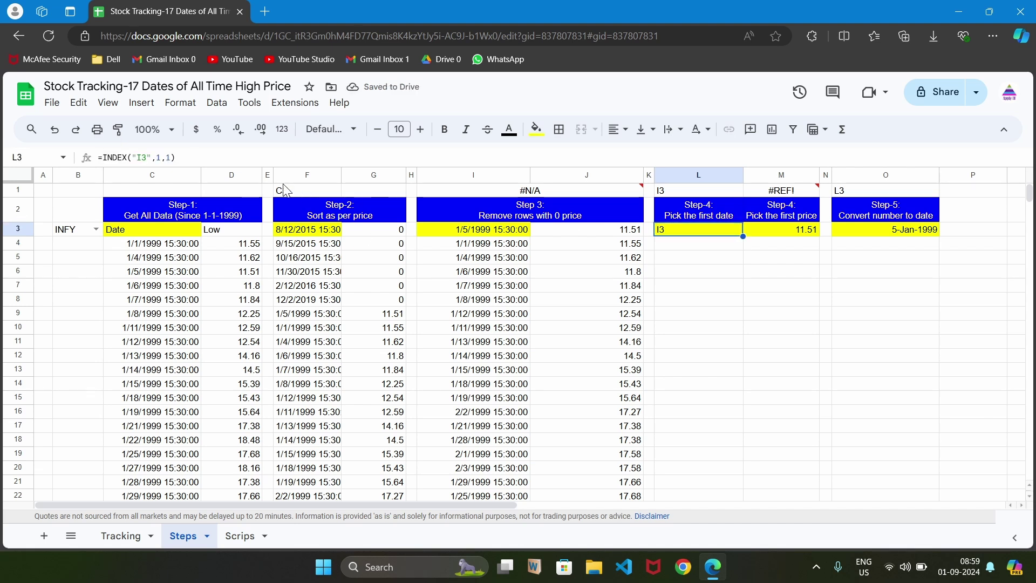
{"action": "left_click", "coordinate": [132, 157]}
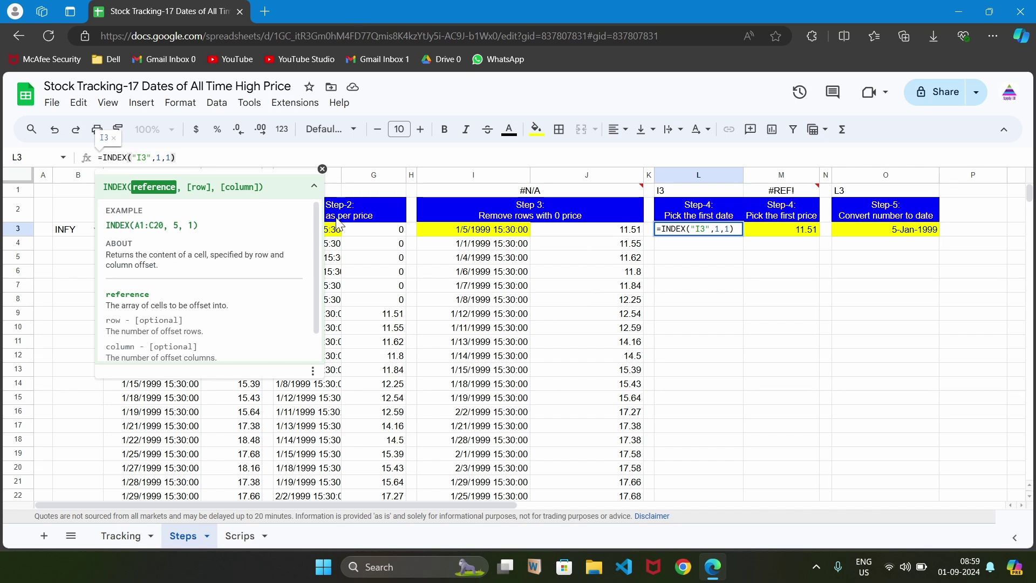
{"action": "left_click", "coordinate": [160, 157]}
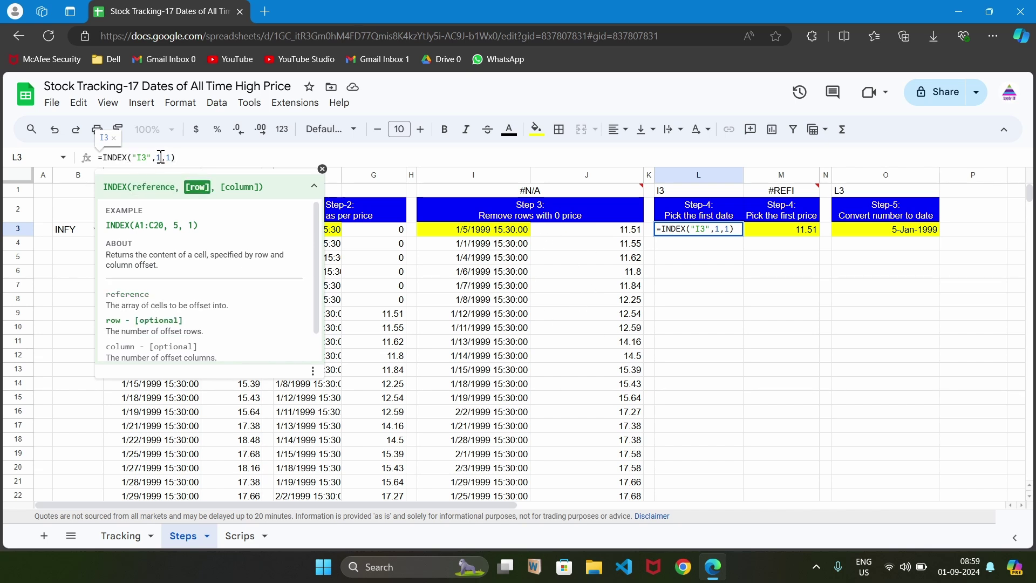
{"action": "key", "text": "Right"}
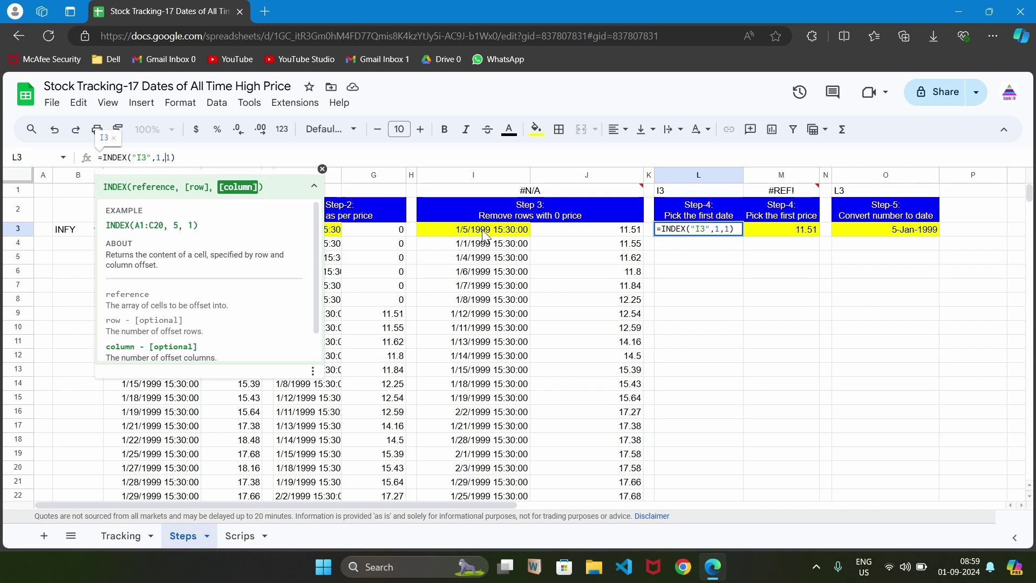
{"action": "key", "text": "Return"}
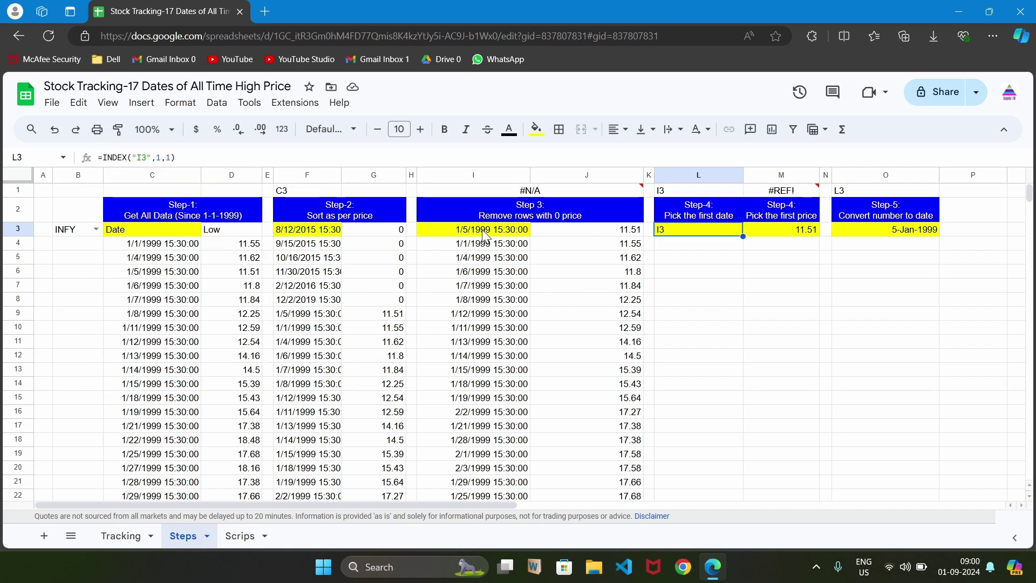
Step: Copy the whole FILTER expression from I3 without its equals sign
{"action": "left_click", "coordinate": [481, 228]}
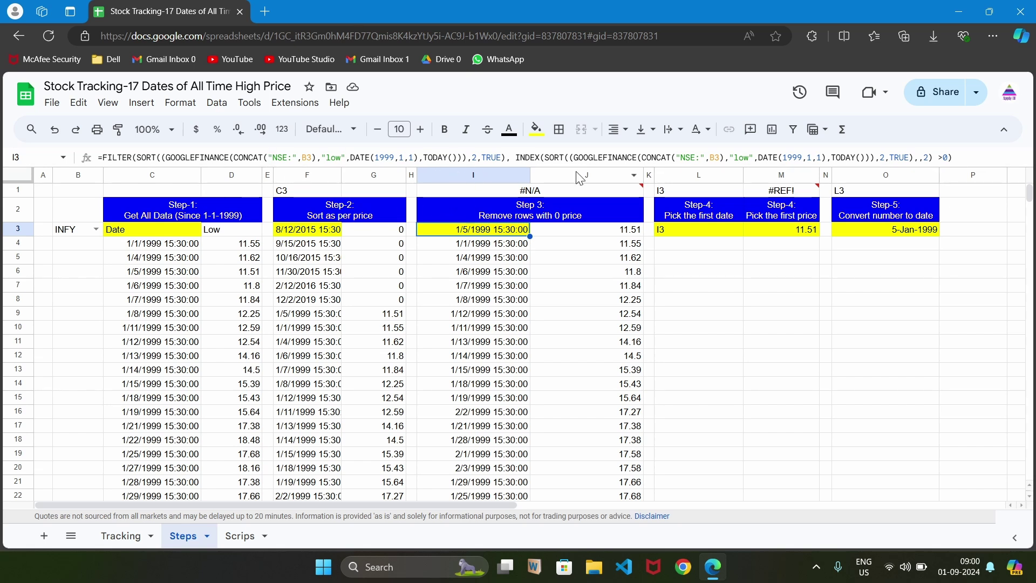
{"action": "key", "text": "F2"}
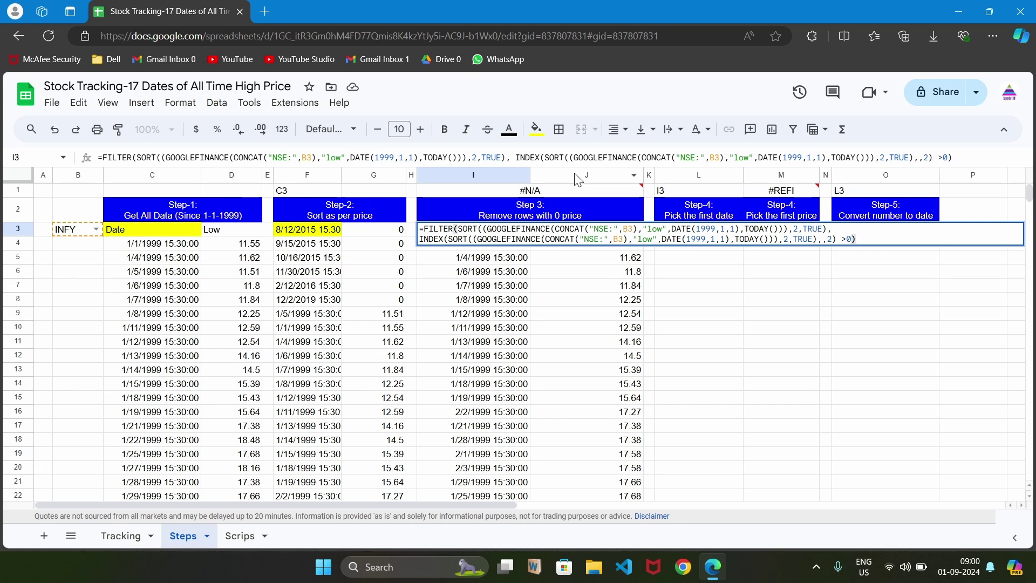
{"action": "left_click", "coordinate": [425, 231]}
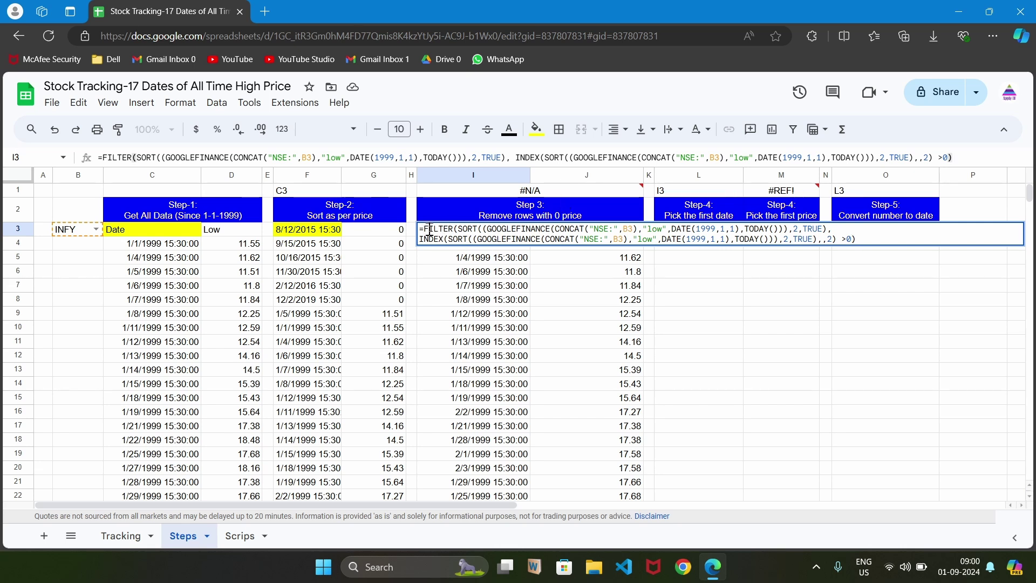
{"action": "key", "text": "shift+End"}
{"action": "key", "text": "ctrl+a"}
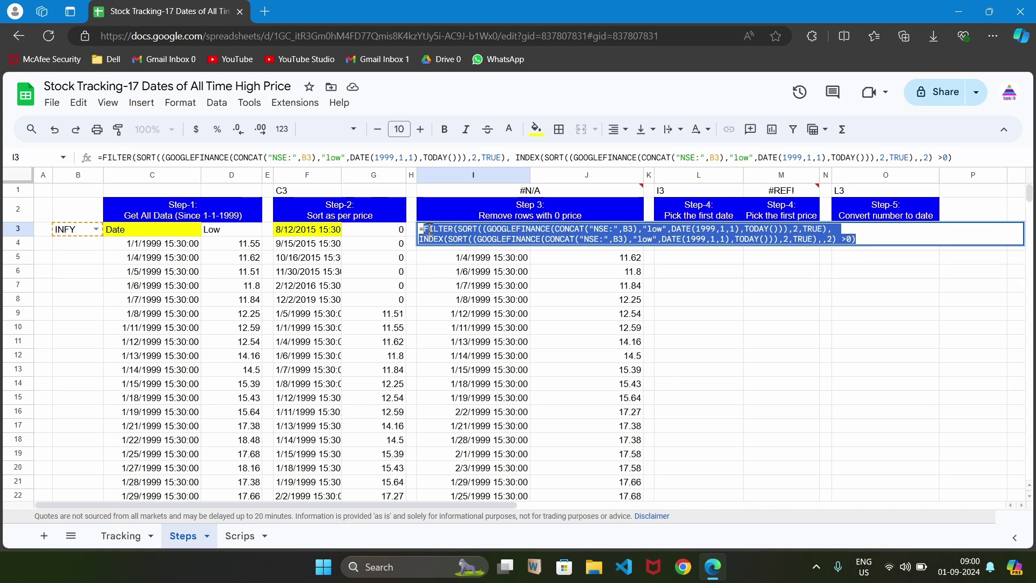
{"action": "key", "text": "Escape"}
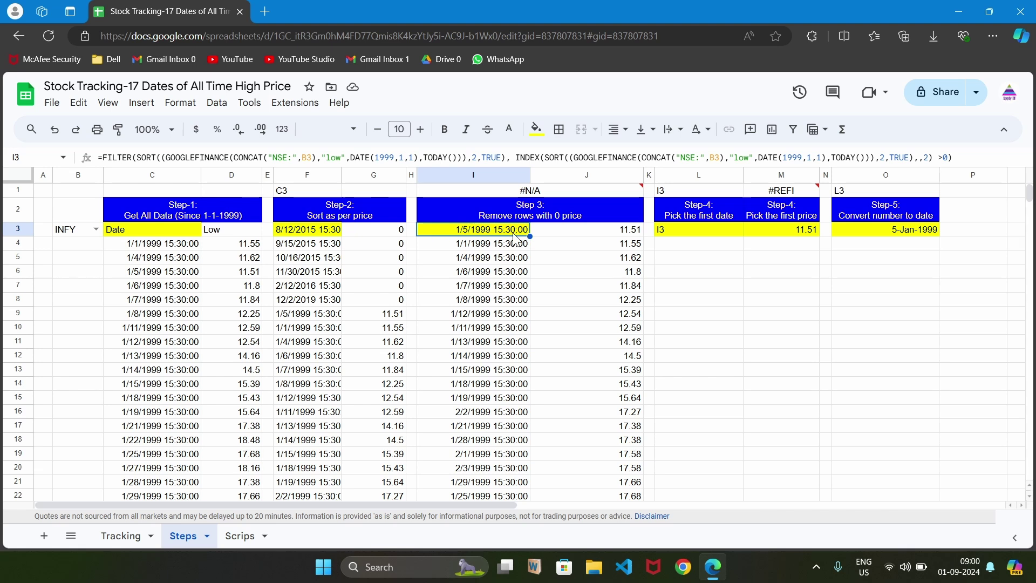
Step: Replace the "I3" placeholder in L3's INDEX formula with the copied FILTER expression and commit the formula
{"action": "left_click", "coordinate": [679, 237]}
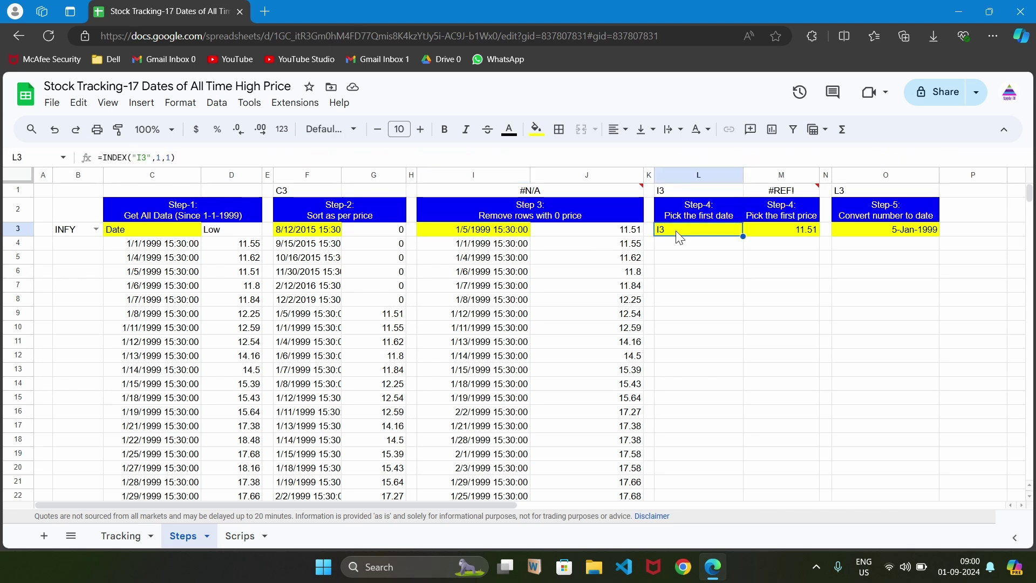
{"action": "key", "text": "F2"}
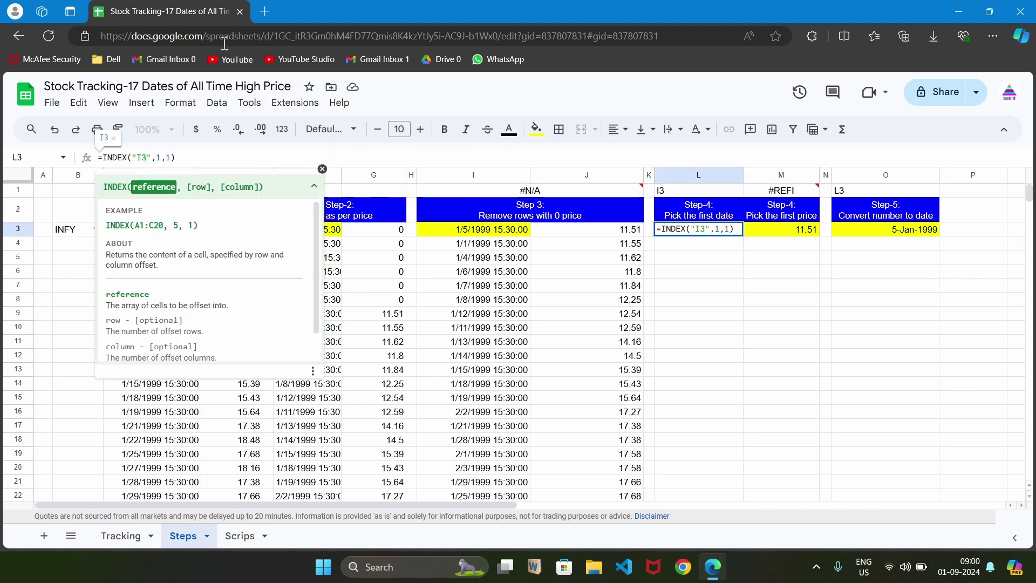
{"action": "key", "text": "shift+Right"}
{"action": "key", "text": "shift+Right"}
{"action": "key", "text": "shift+Right"}
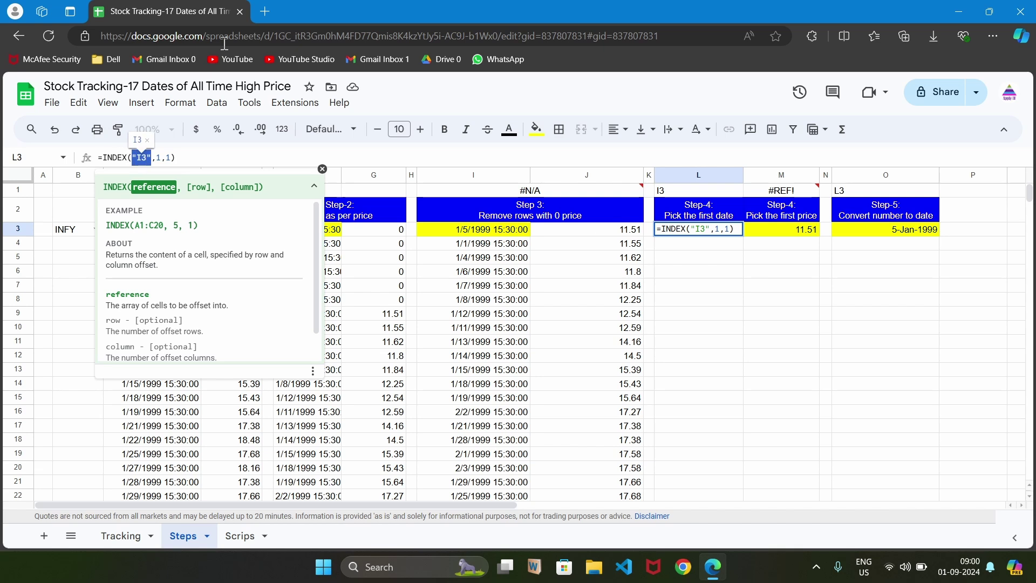
{"action": "key", "text": "ctrl+v"}
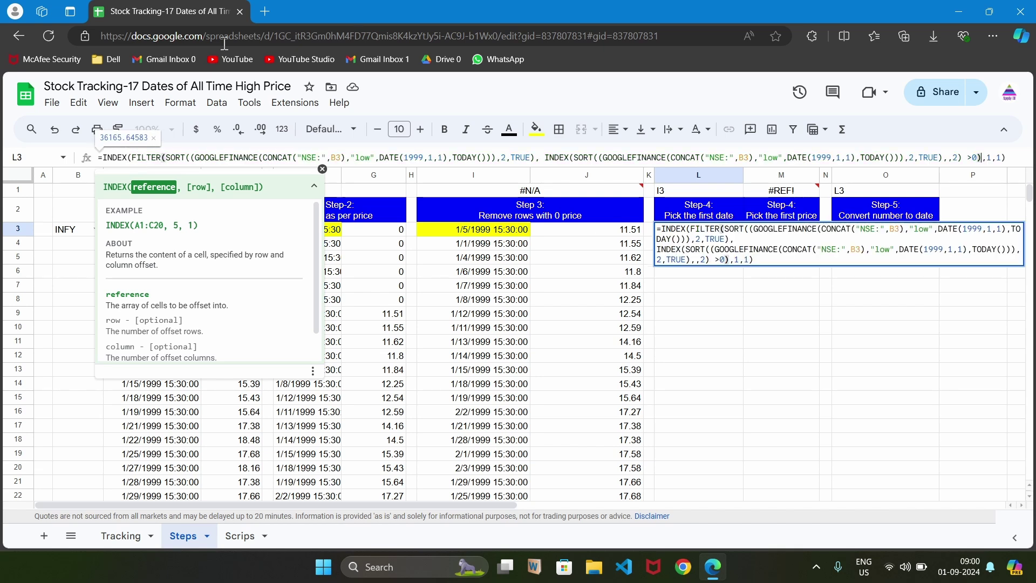
{"action": "key", "text": "Return"}
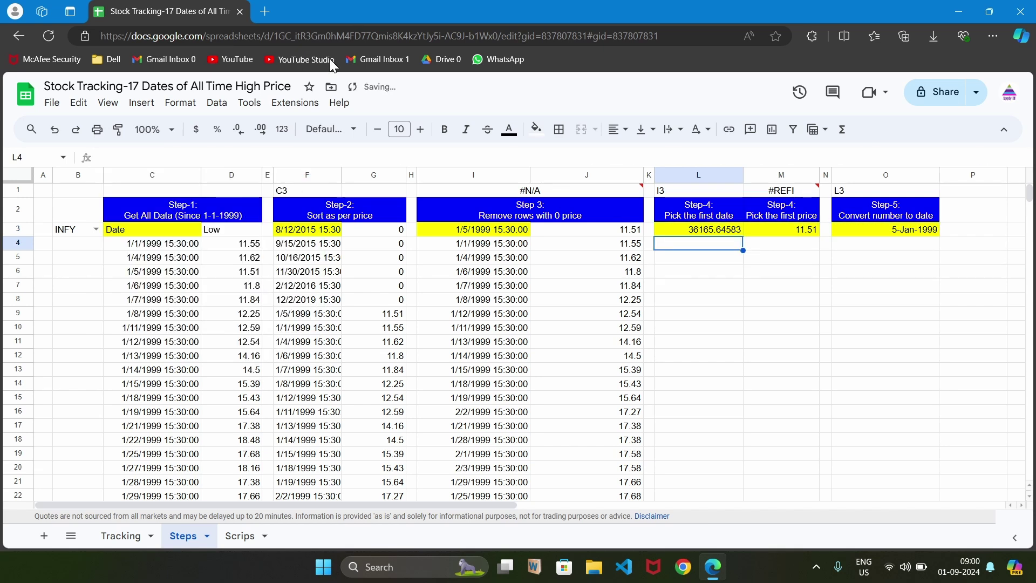
{"action": "left_click", "coordinate": [713, 271]}
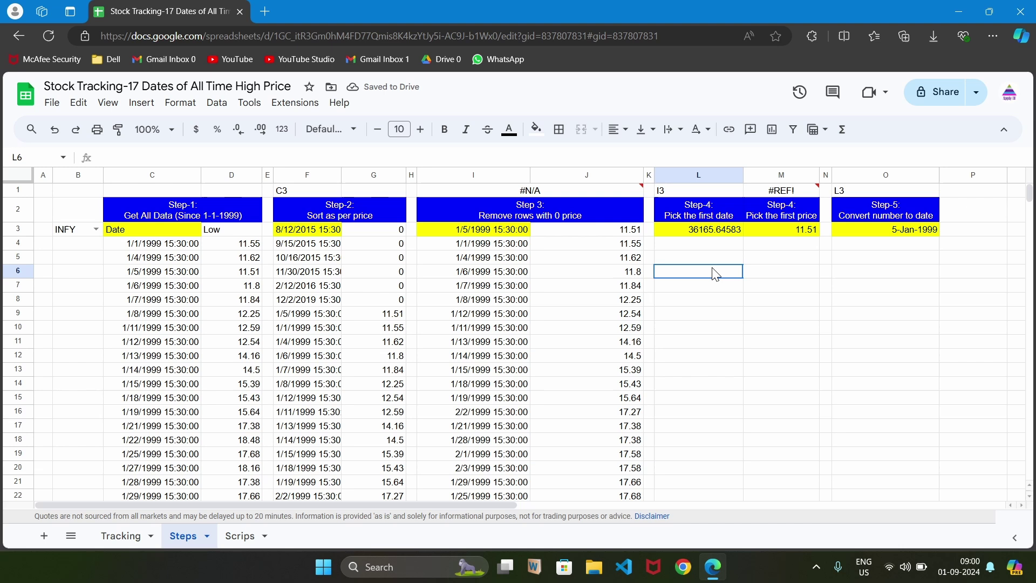
Step: Copy the first-price template formula =INDEX("I3",1,2) from M1
{"action": "left_click", "coordinate": [708, 232]}
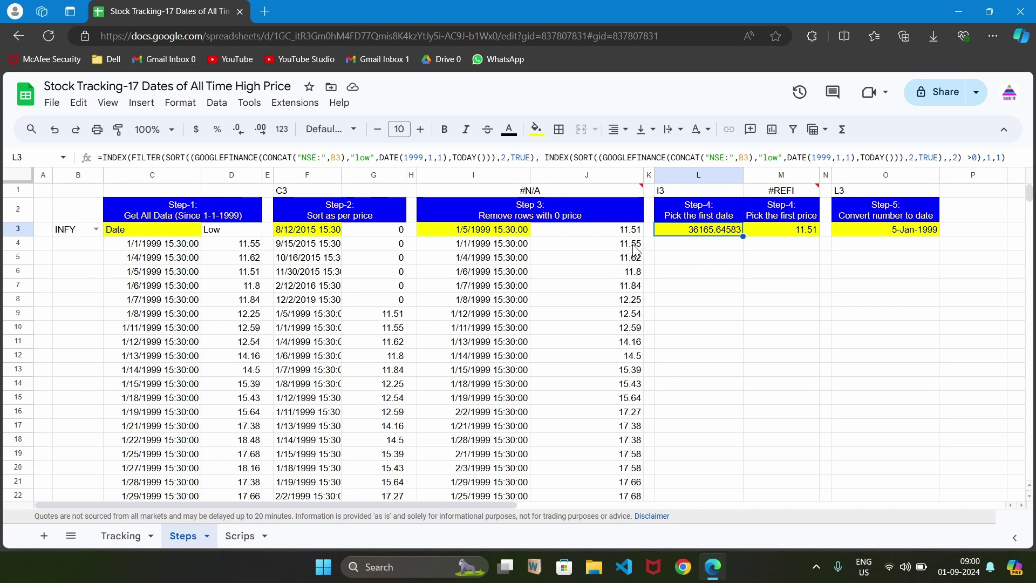
{"action": "key", "text": "Up"}
{"action": "key", "text": "Up"}
{"action": "key", "text": "Right"}
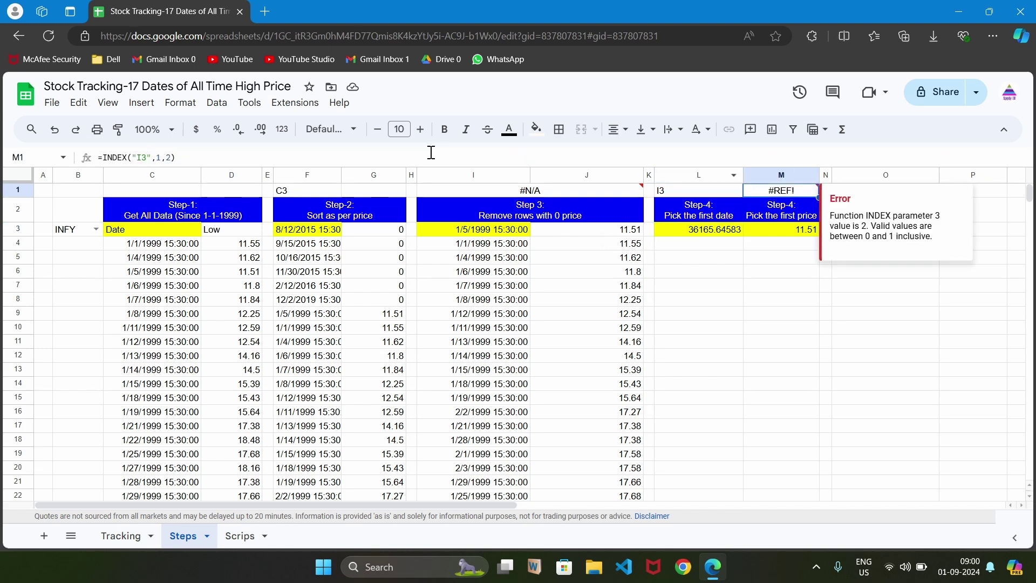
{"action": "left_click", "coordinate": [386, 151]}
{"action": "key", "text": "ctrl+a"}
{"action": "key", "text": "Escape"}
Step: Clear the first-price cell M3 and enter the copied template =INDEX("I3",1,2) there
{"action": "left_click", "coordinate": [787, 233]}
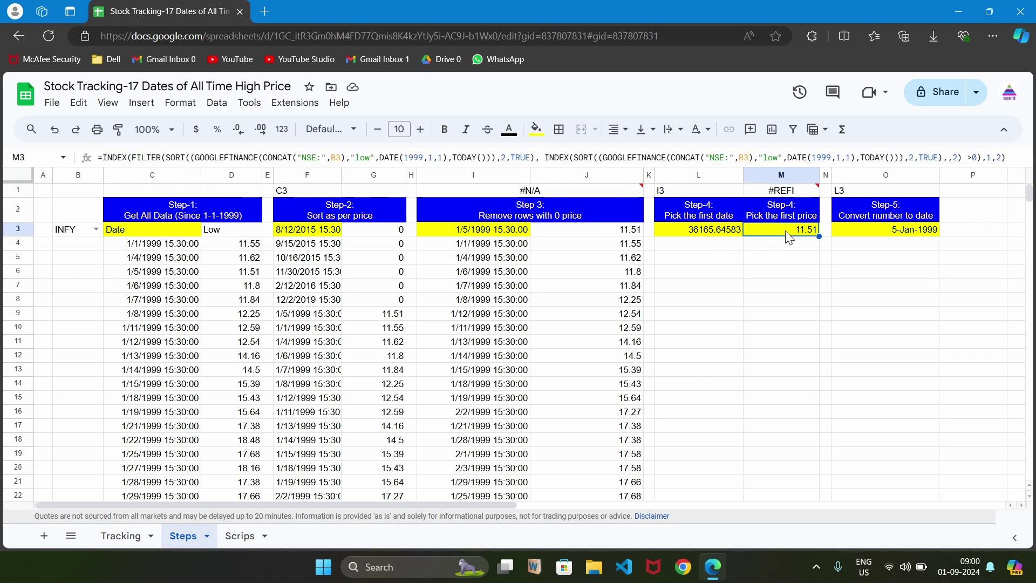
{"action": "key", "text": "Delete"}
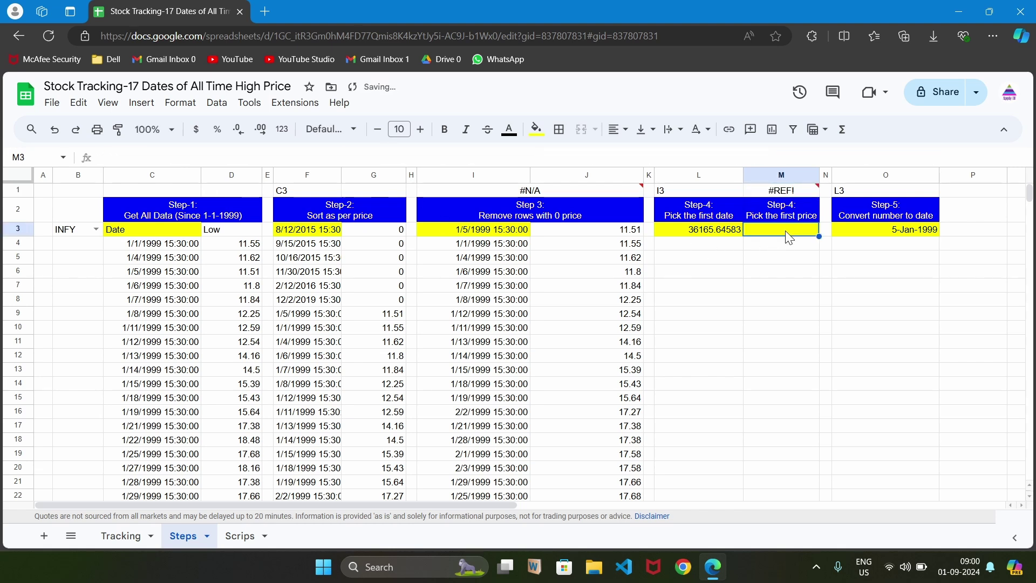
{"action": "left_click", "coordinate": [475, 154]}
{"action": "key", "text": "ctrl+v"}
{"action": "key", "text": "Return"}
{"action": "key", "text": "Up"}
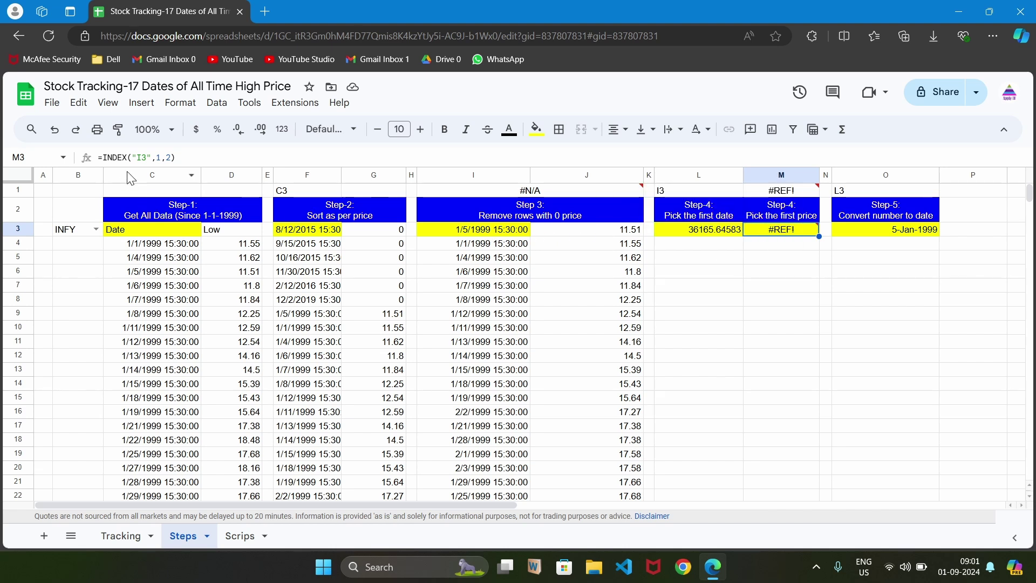
Step: Examine the "I3" reference, row and column arguments of the INDEX formula in M3
{"action": "left_click", "coordinate": [143, 158]}
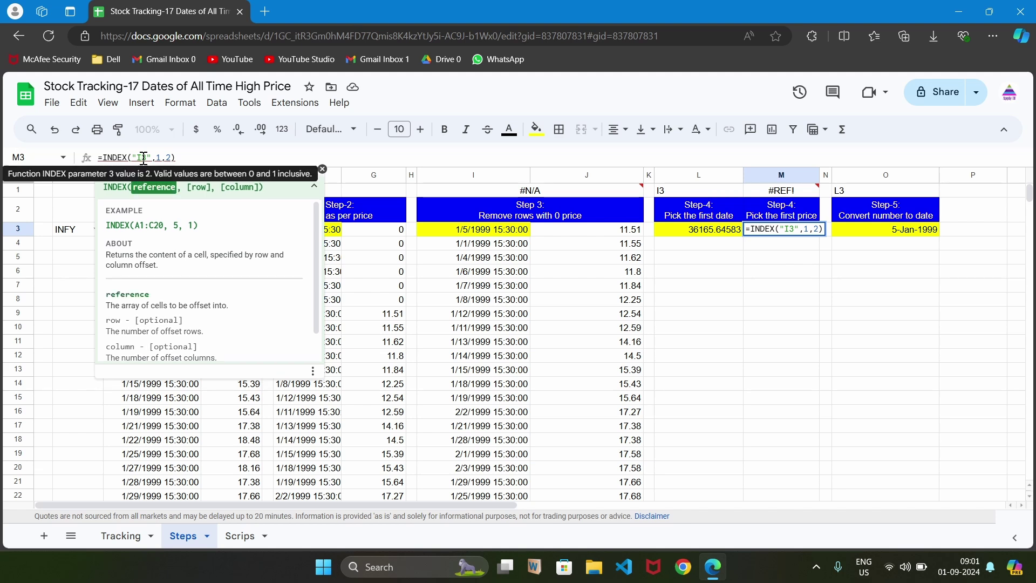
{"action": "left_click", "coordinate": [160, 157]}
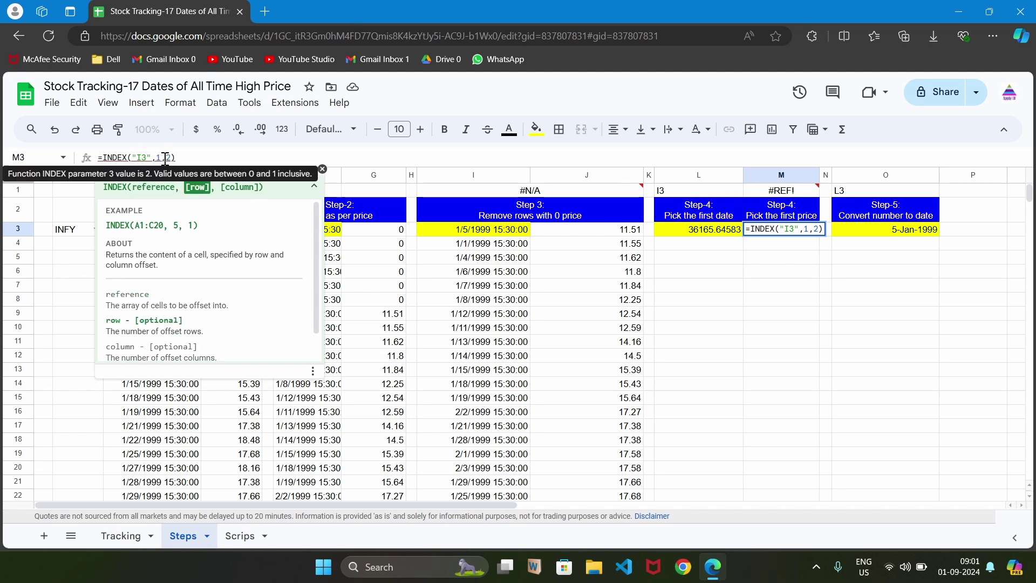
{"action": "left_click", "coordinate": [166, 157]}
{"action": "key", "text": "Escape"}
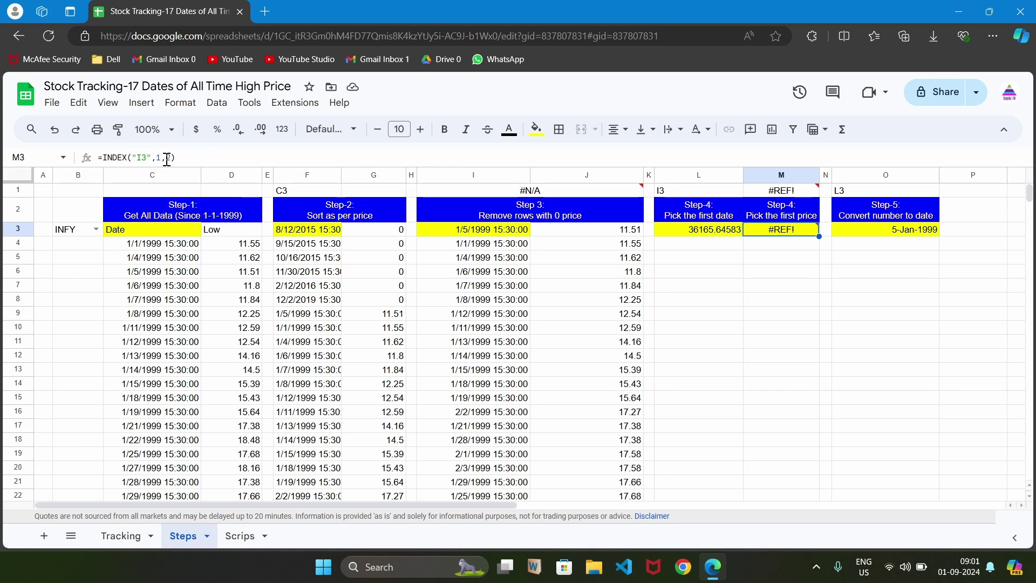
Step: Copy the FILTER expression from I3 without its equals sign, leaving the cell's formula as it is
{"action": "left_click", "coordinate": [485, 234]}
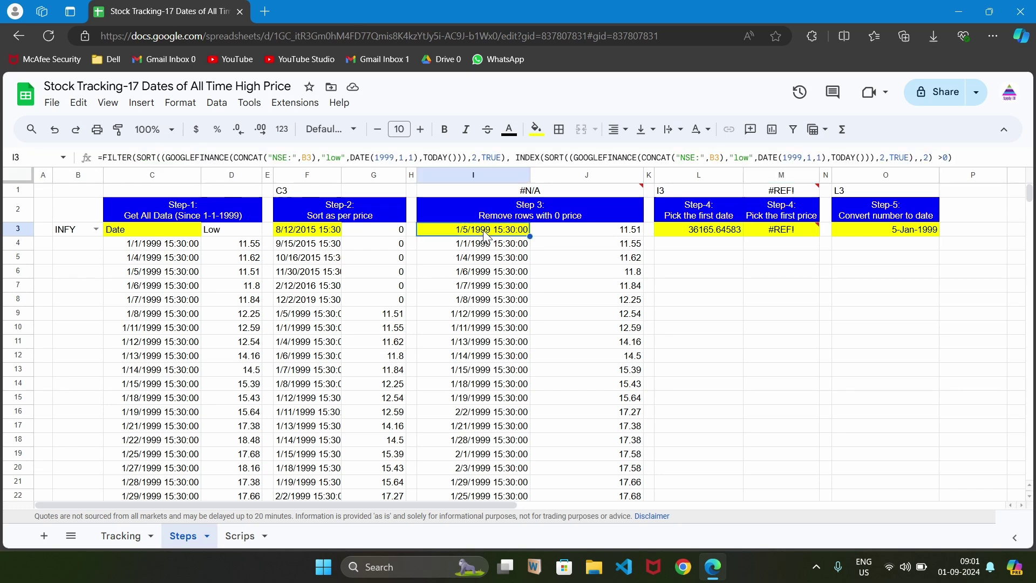
{"action": "left_click", "coordinate": [251, 157]}
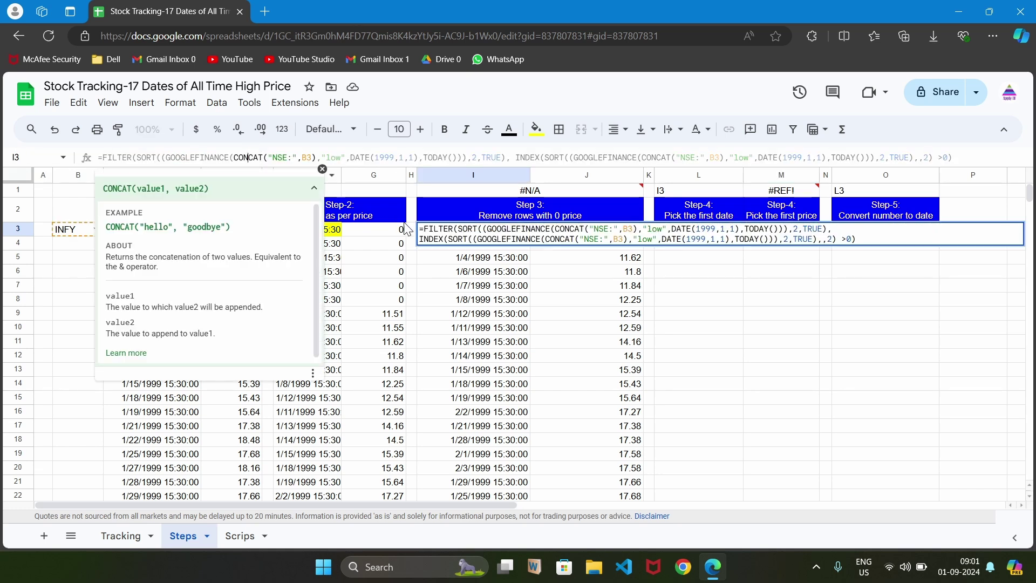
{"action": "left_click", "coordinate": [426, 233]}
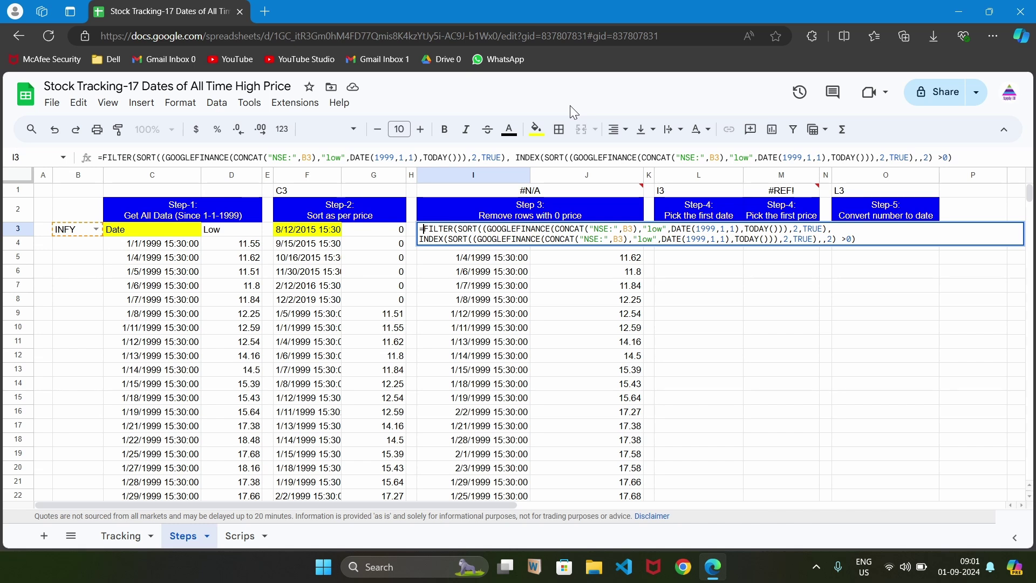
{"action": "key", "text": "shift+Up"}
{"action": "key", "text": "ctrl+a"}
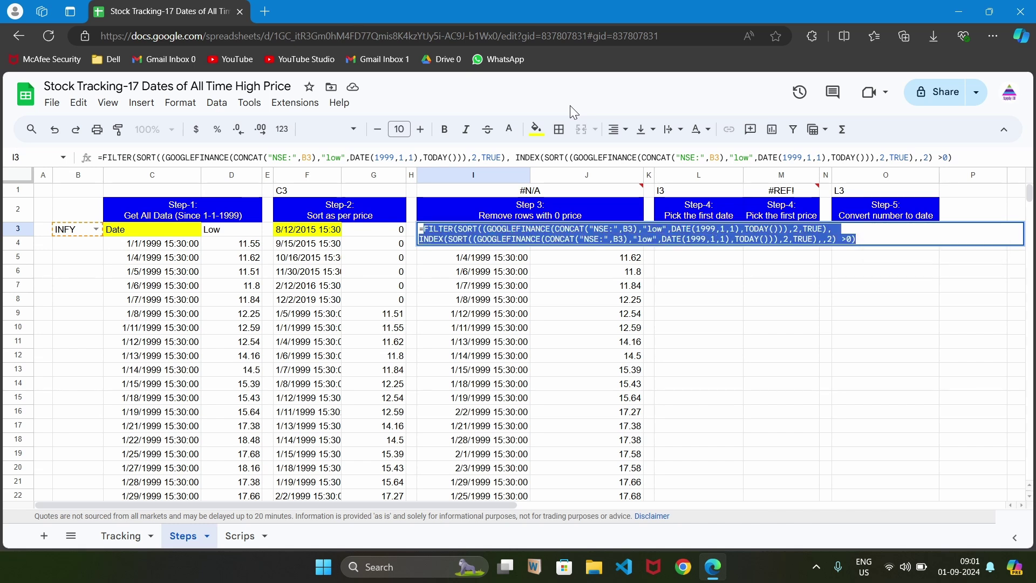
{"action": "key", "text": "Escape"}
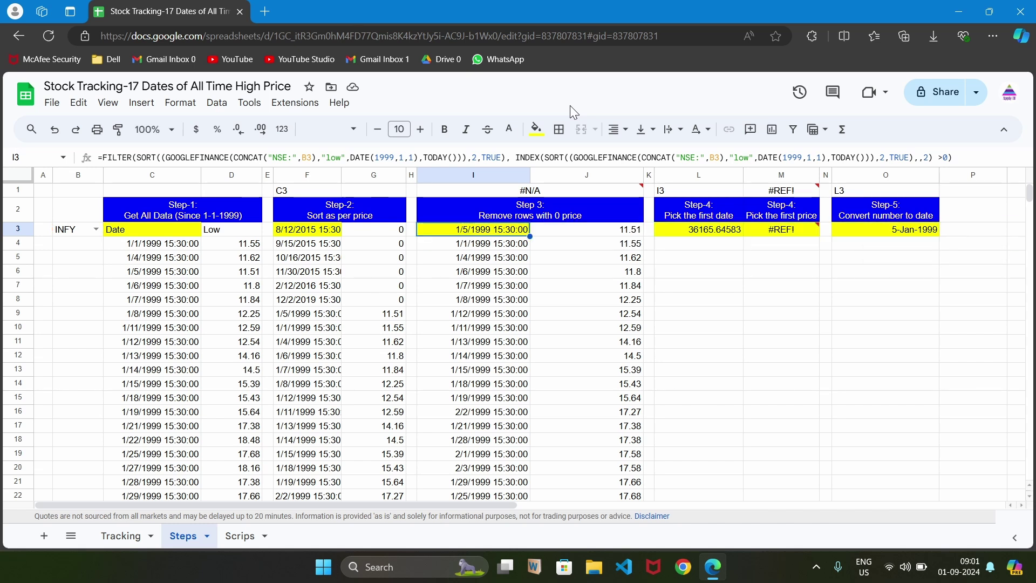
Step: Replace the "I3" placeholder in M3's INDEX formula with the copied FILTER expression and commit the formula
{"action": "left_click", "coordinate": [788, 231]}
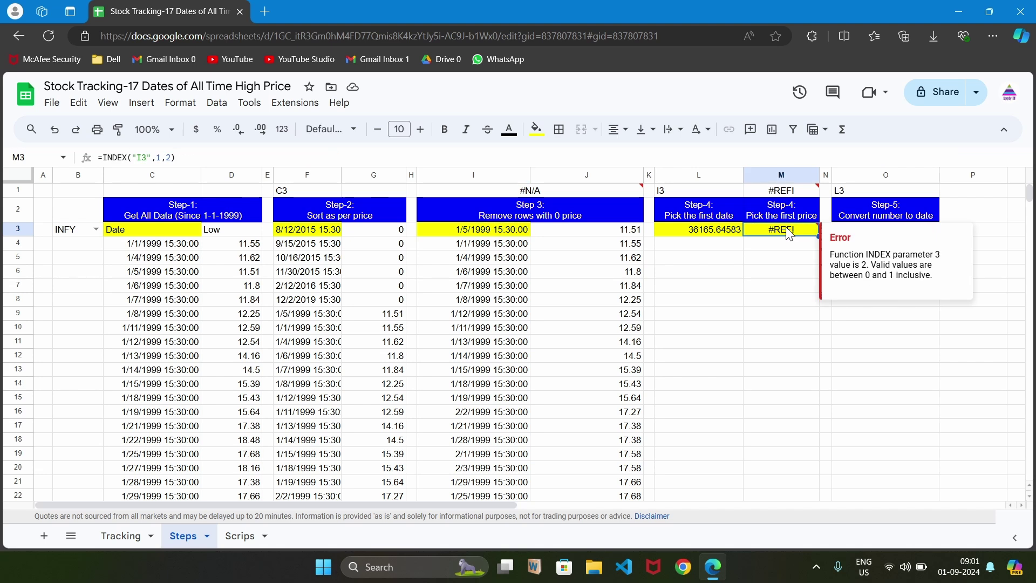
{"action": "left_click", "coordinate": [146, 158]}
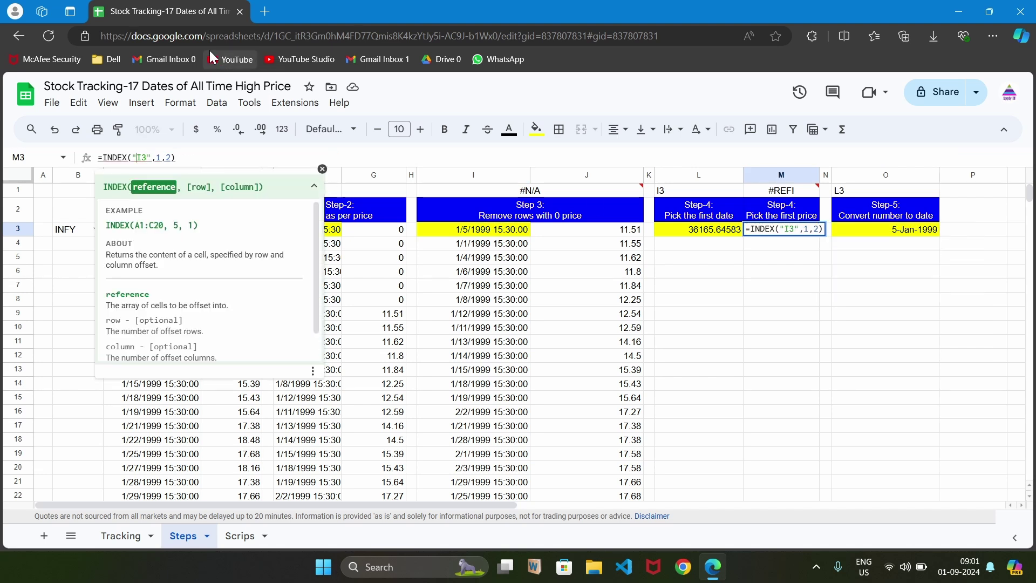
{"action": "key", "text": "Left"}
{"action": "key", "text": "Left"}
{"action": "key", "text": "Left"}
{"action": "key", "text": "shift+Right"}
{"action": "key", "text": "shift+Right"}
{"action": "key", "text": "shift+Right"}
{"action": "key", "text": "shift+Right"}
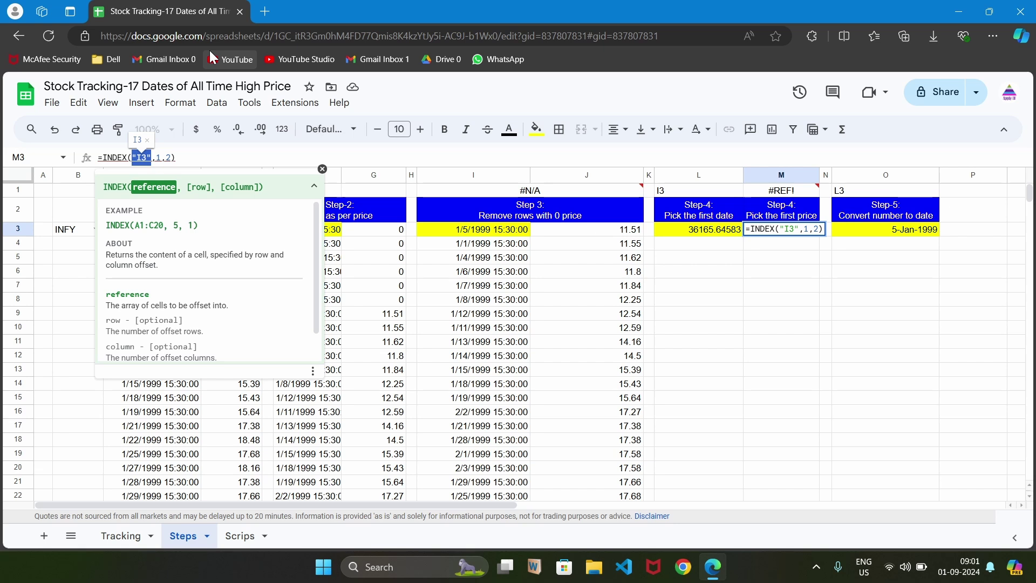
{"action": "key", "text": "BackSpace"}
{"action": "key", "text": "ctrl+v"}
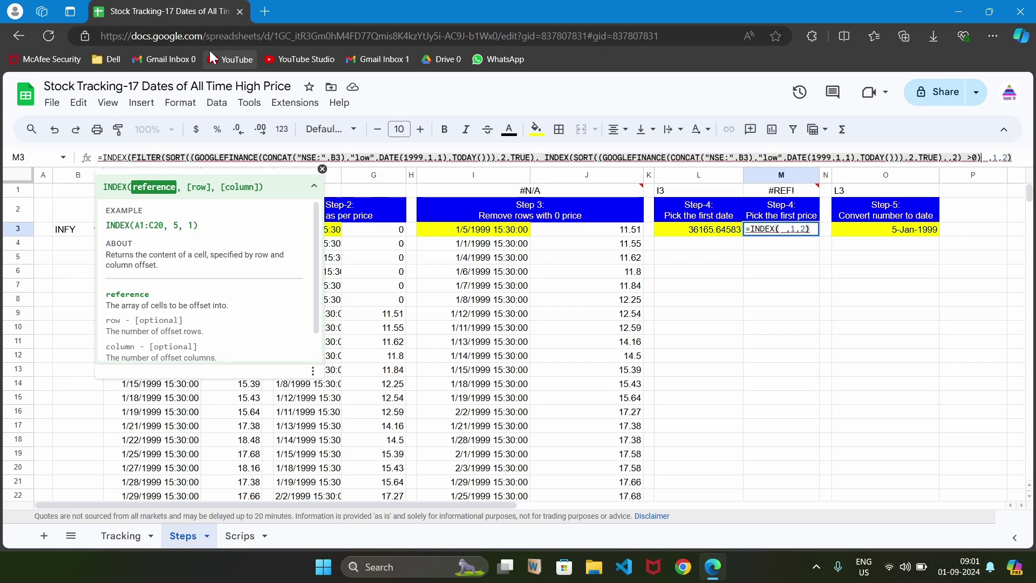
{"action": "key", "text": "Return"}
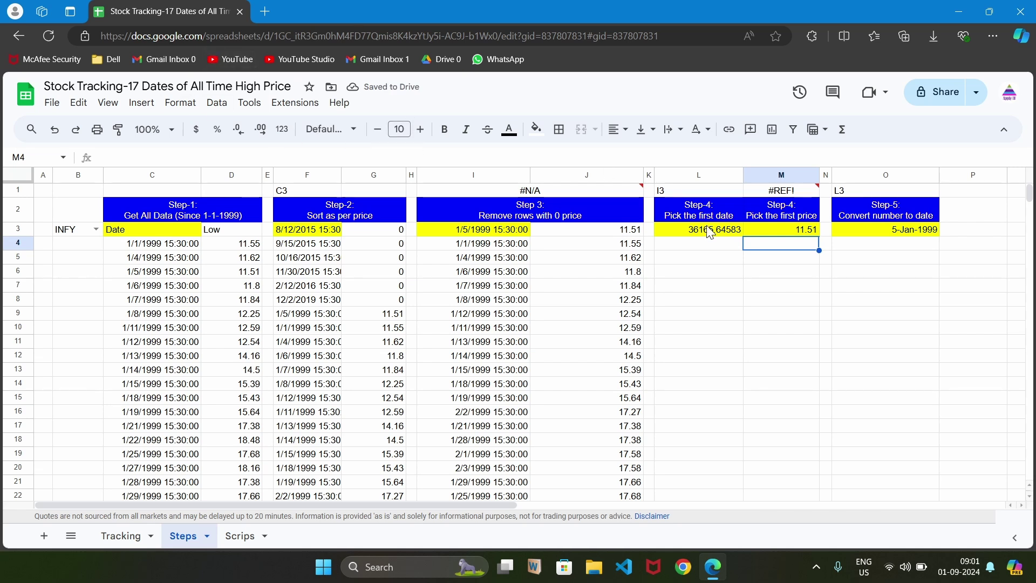
Step: Compare the first-date and first-price formulas in L3 and M3 with the script in B3 and the lowest price in J3
{"action": "left_click", "coordinate": [728, 232]}
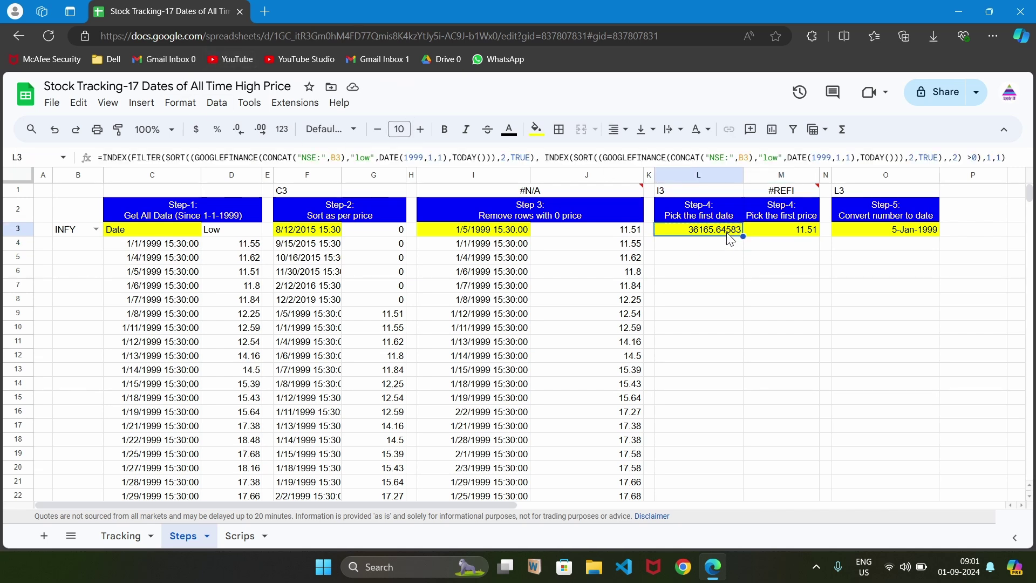
{"action": "left_click", "coordinate": [775, 233]}
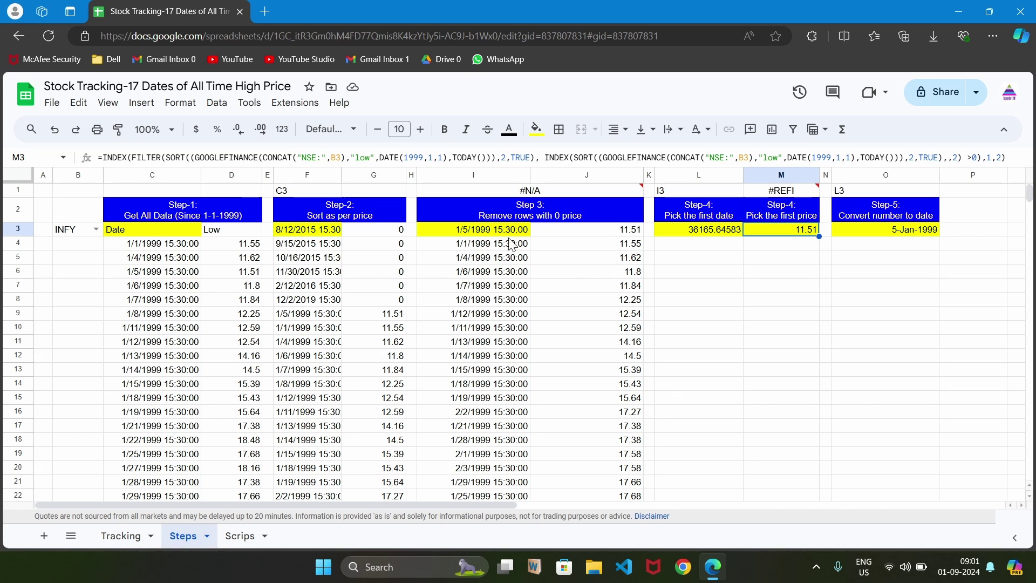
{"action": "left_click", "coordinate": [66, 236]}
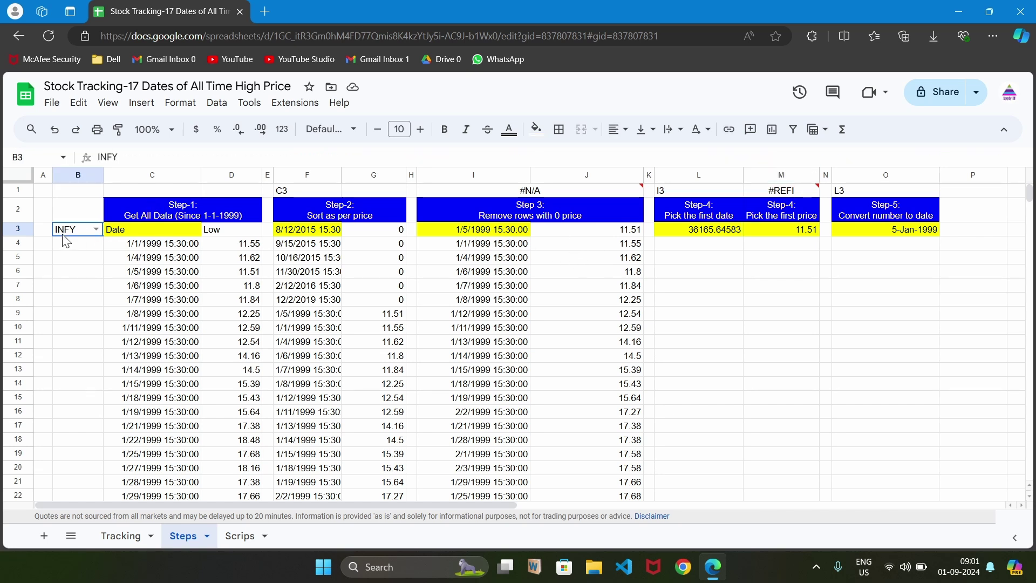
{"action": "left_click", "coordinate": [618, 234]}
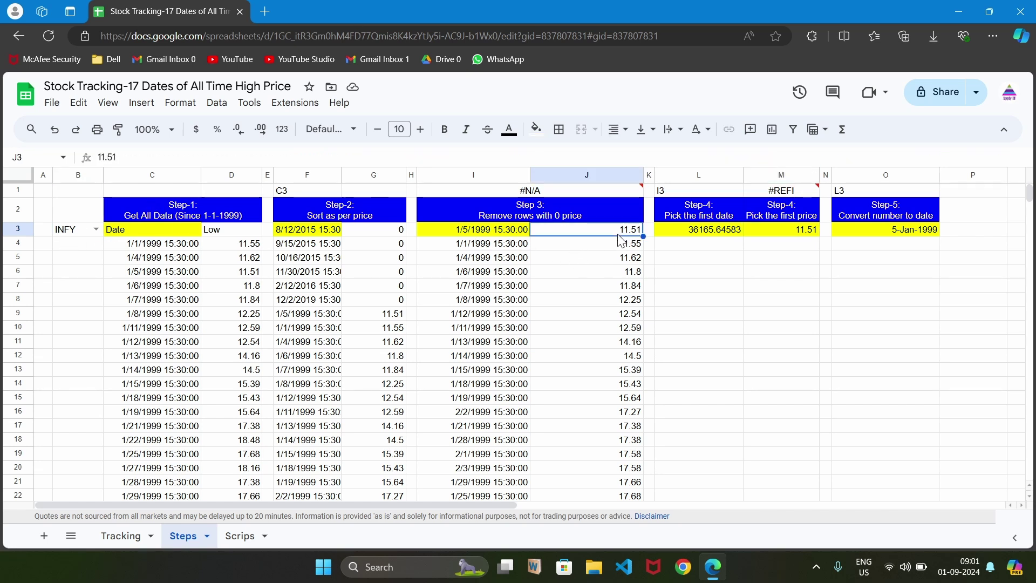
{"action": "left_click", "coordinate": [730, 233]}
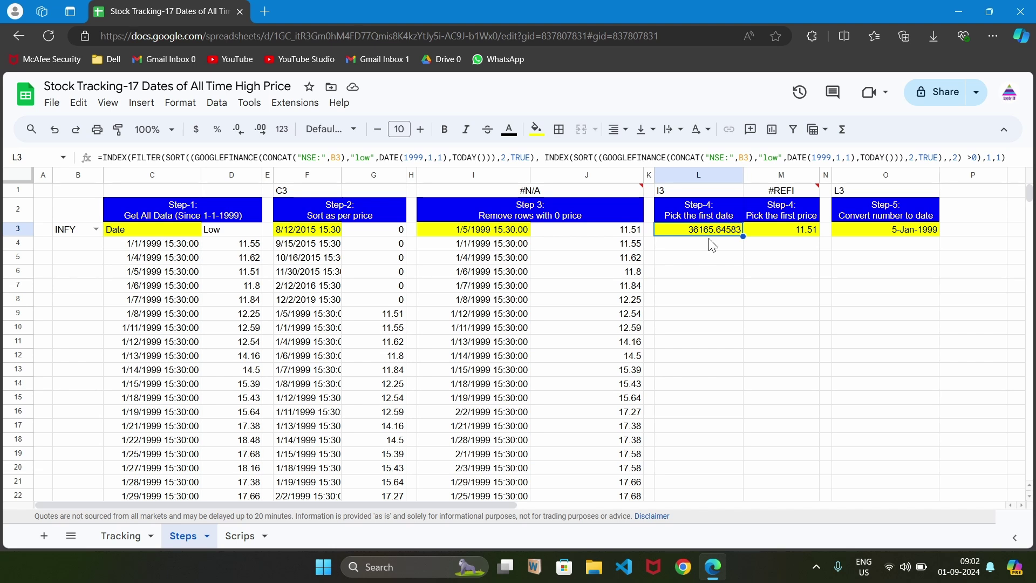
Step: Copy the date-conversion template formula =TO_DATE("L3") from O1
{"action": "left_click", "coordinate": [857, 190]}
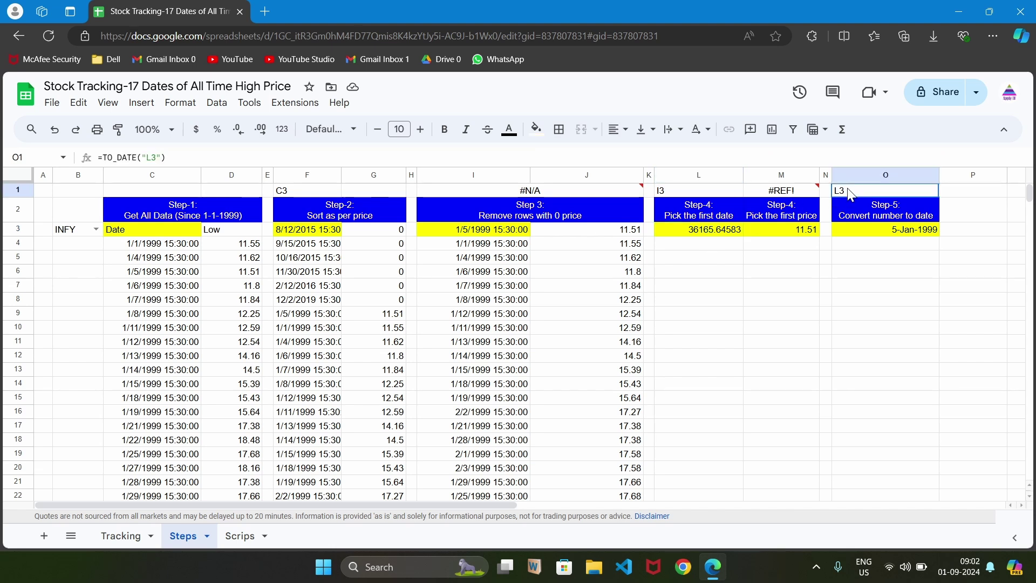
{"action": "left_click", "coordinate": [395, 161]}
{"action": "key", "text": "ctrl+a"}
{"action": "key", "text": "ctrl+c"}
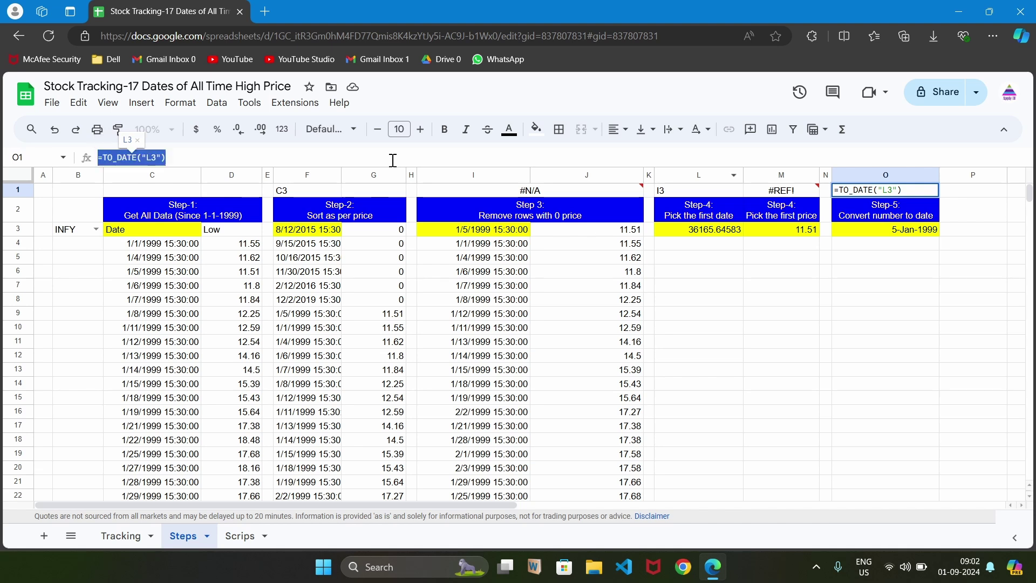
{"action": "key", "text": "Escape"}
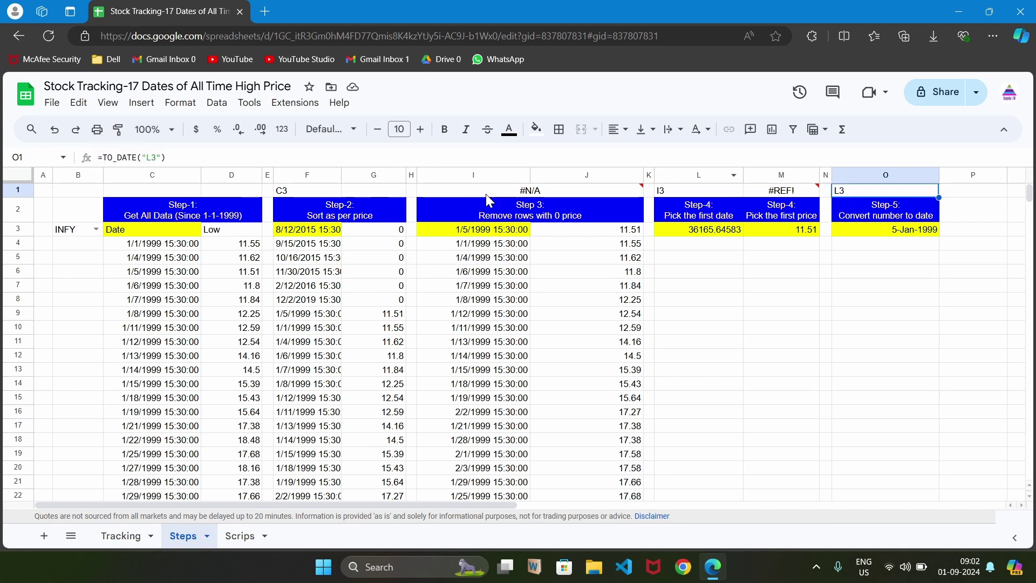
Step: Clear the Step-5 date cell O3 and enter the copied template =TO_DATE("L3") there
{"action": "left_click", "coordinate": [902, 232]}
{"action": "key", "text": "Delete"}
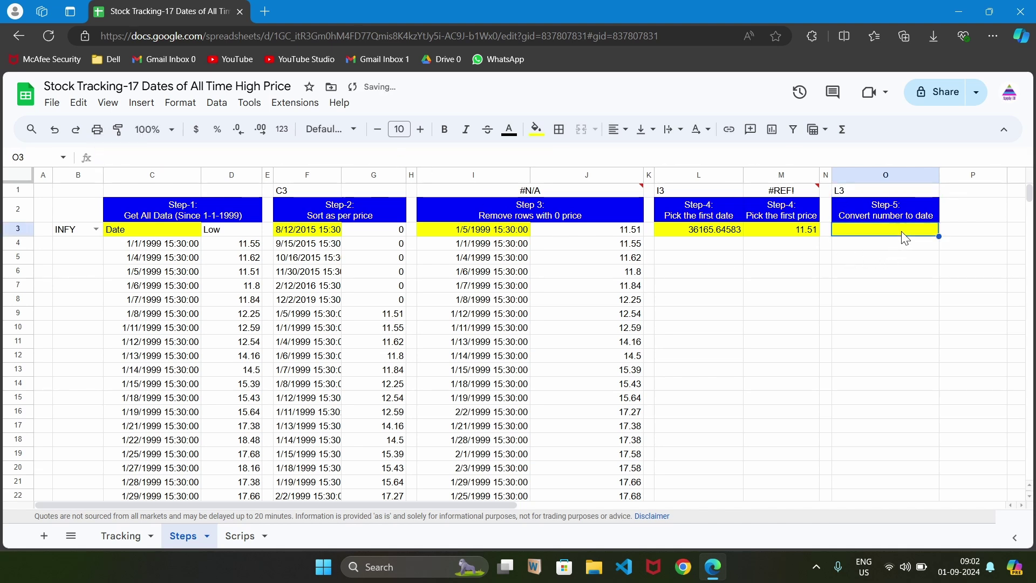
{"action": "left_click", "coordinate": [539, 153]}
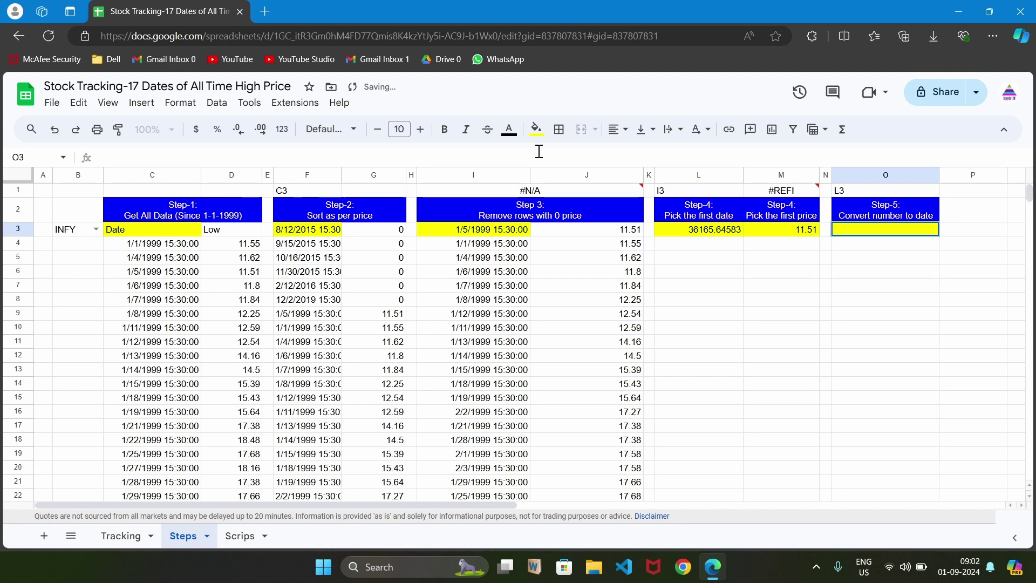
{"action": "key", "text": "ctrl+v"}
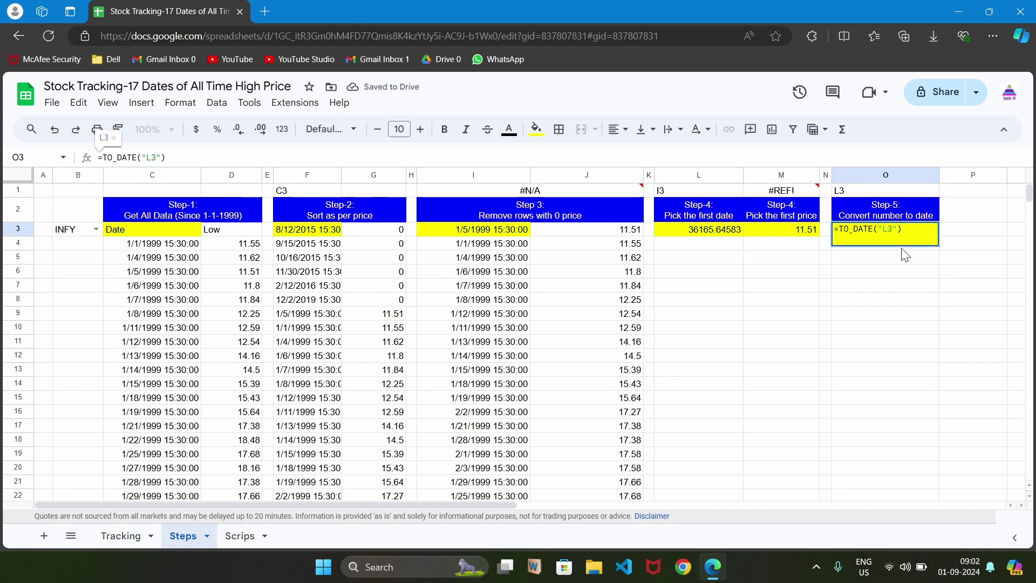
{"action": "key", "text": "Return"}
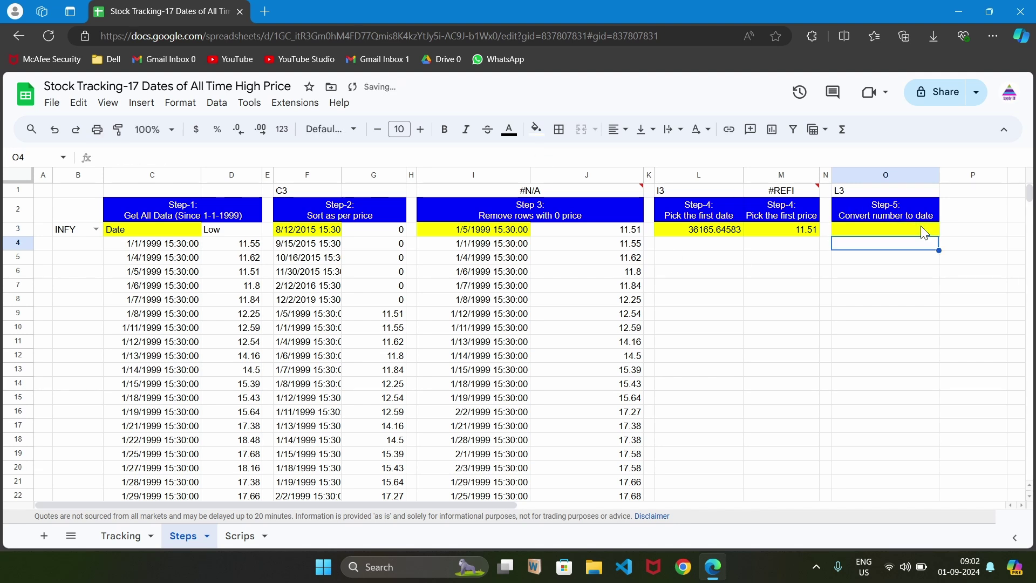
{"action": "left_click", "coordinate": [857, 231]}
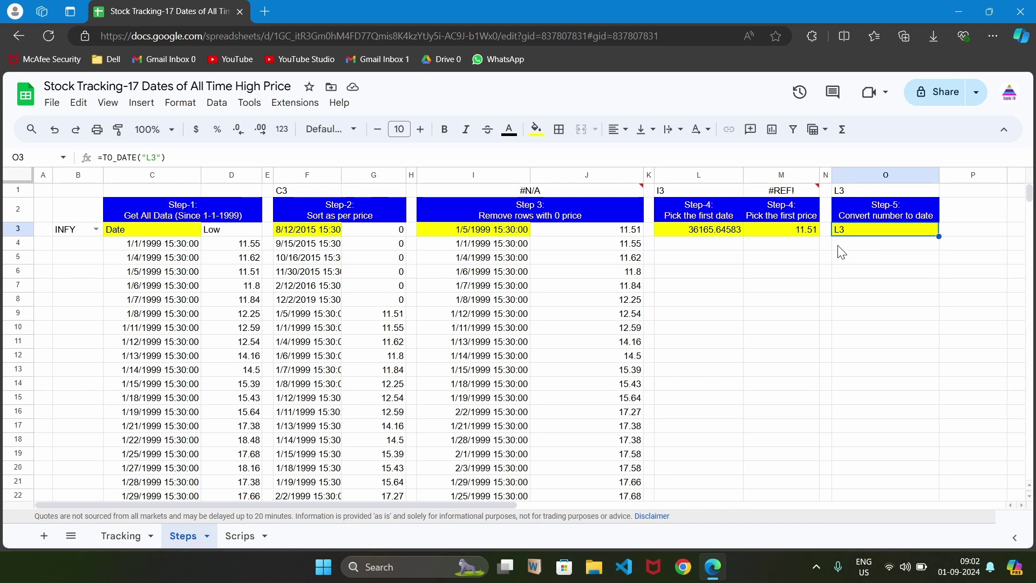
Step: Copy the complete INDEX expression from L3 without its equals sign
{"action": "left_click", "coordinate": [723, 232]}
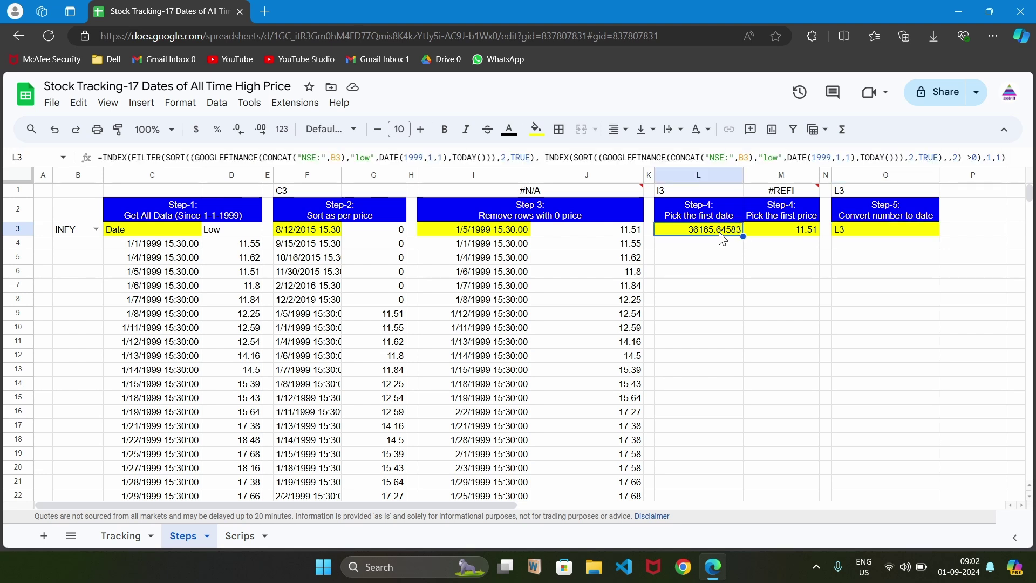
{"action": "double_click", "coordinate": [719, 233]}
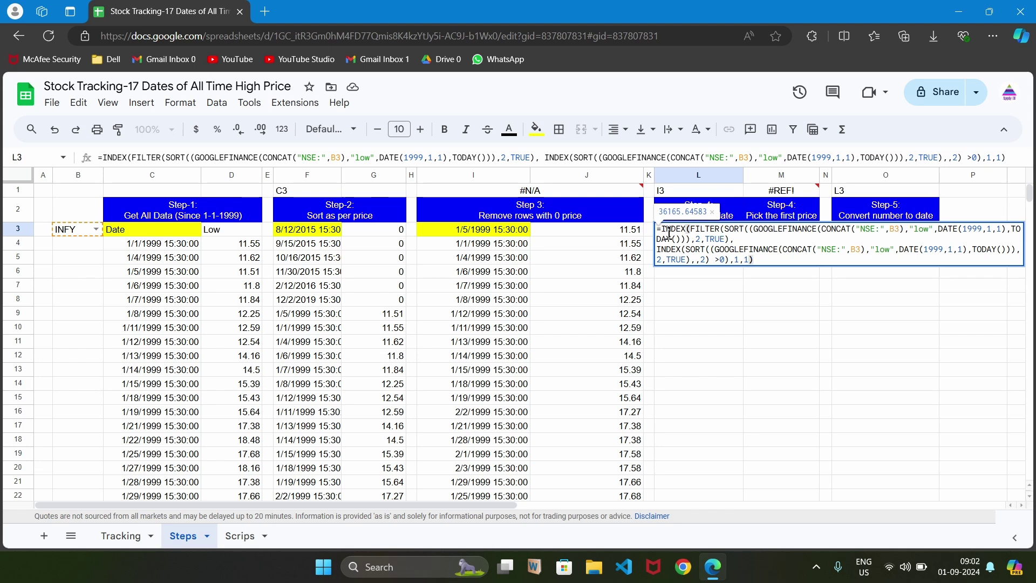
{"action": "left_click_drag", "start_coordinate": [659, 229], "coordinate": [765, 267]}
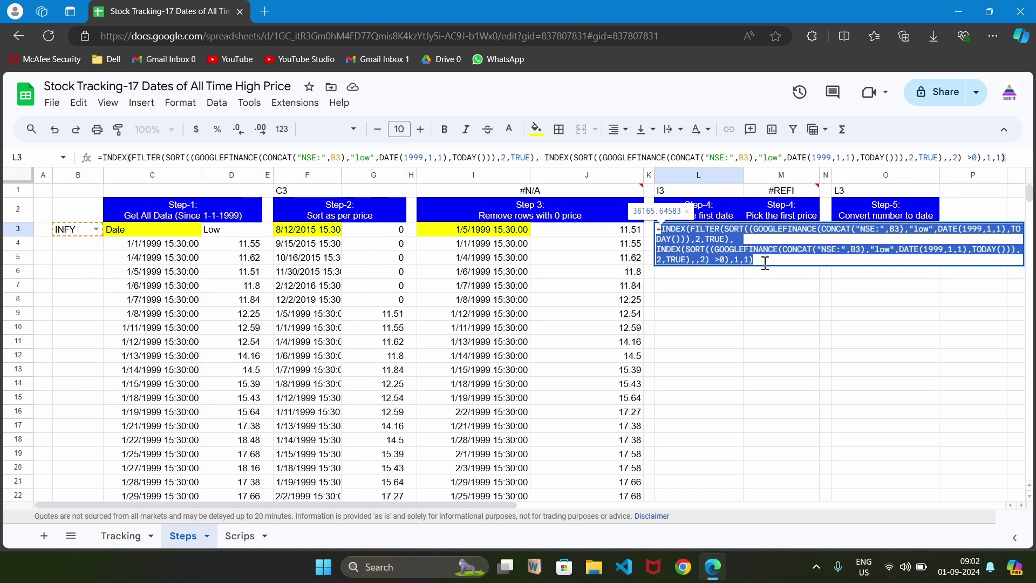
{"action": "key", "text": "Escape"}
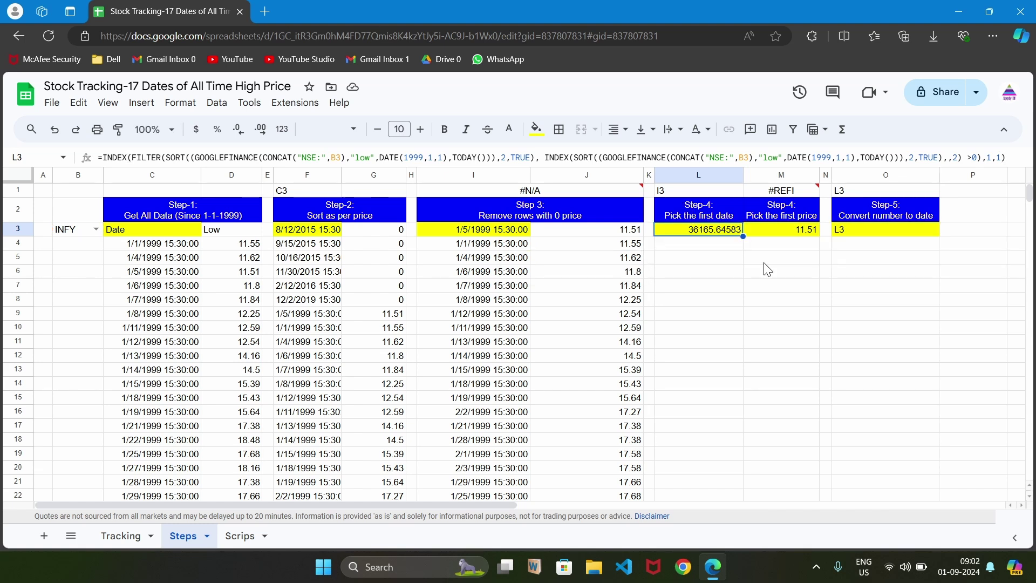
Step: Replace the "L3" placeholder in O3's TO_DATE formula with the copied INDEX expression and commit the formula
{"action": "left_click", "coordinate": [846, 235]}
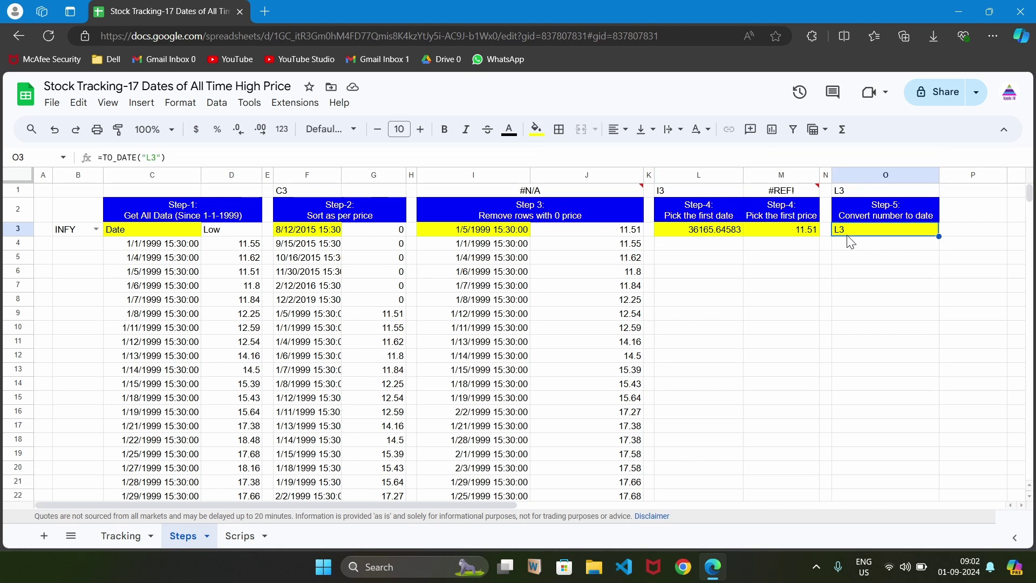
{"action": "left_click", "coordinate": [220, 157]}
{"action": "key", "text": "Left"}
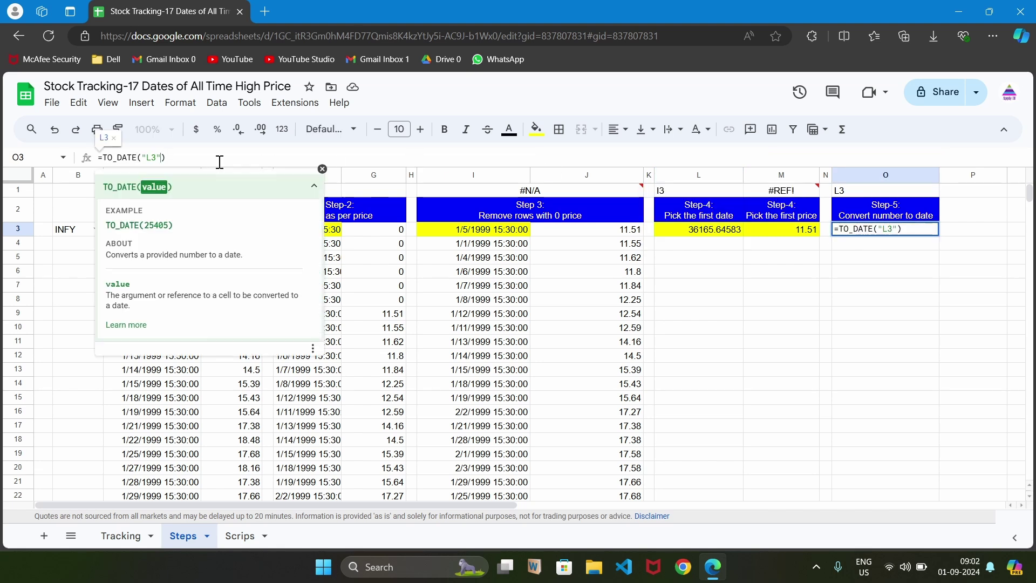
{"action": "key", "text": "shift+Left"}
{"action": "key", "text": "shift+Left"}
{"action": "key", "text": "shift+Left"}
{"action": "key", "text": "shift+Left"}
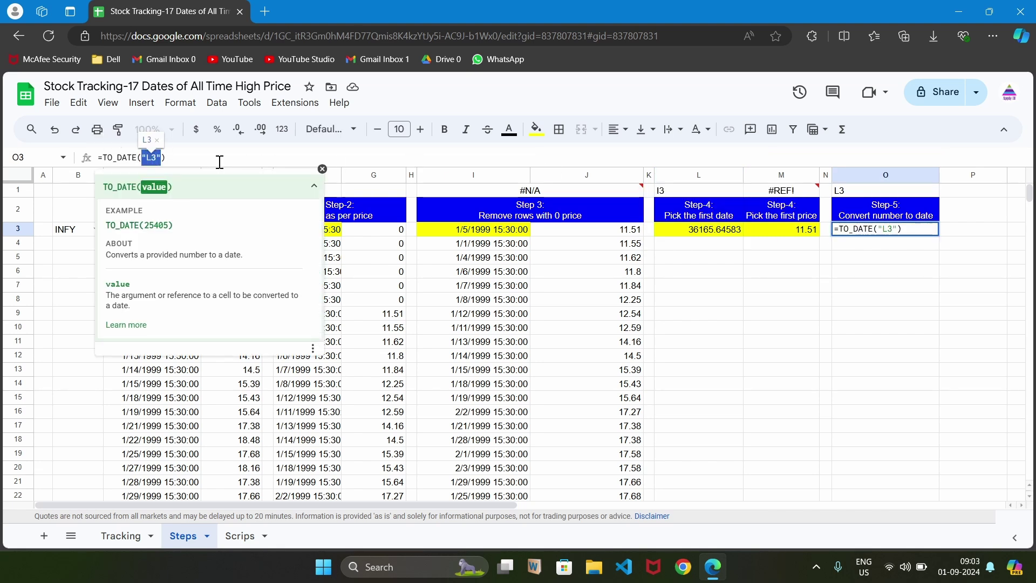
{"action": "key", "text": "ctrl+v"}
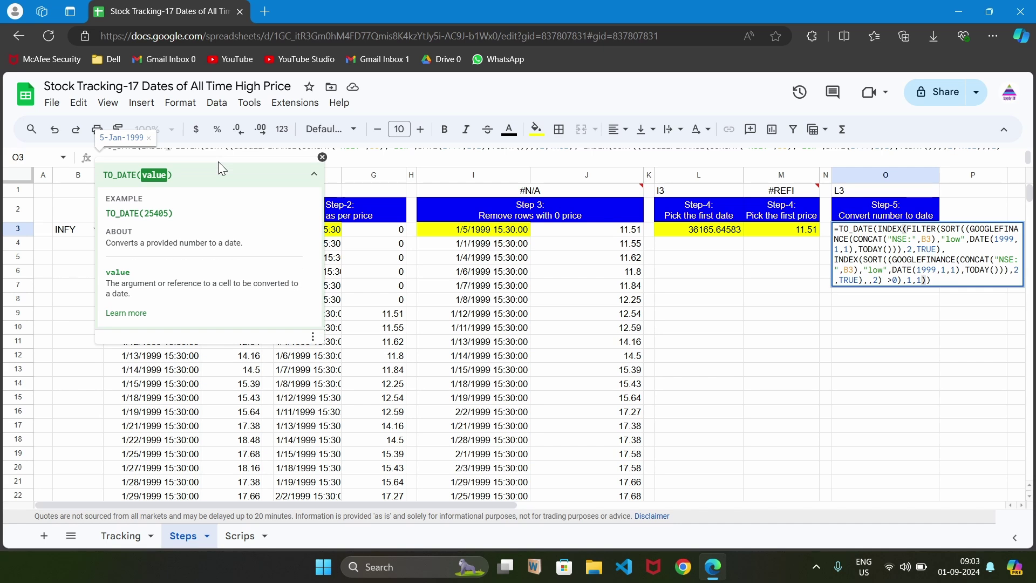
{"action": "key", "text": "Return"}
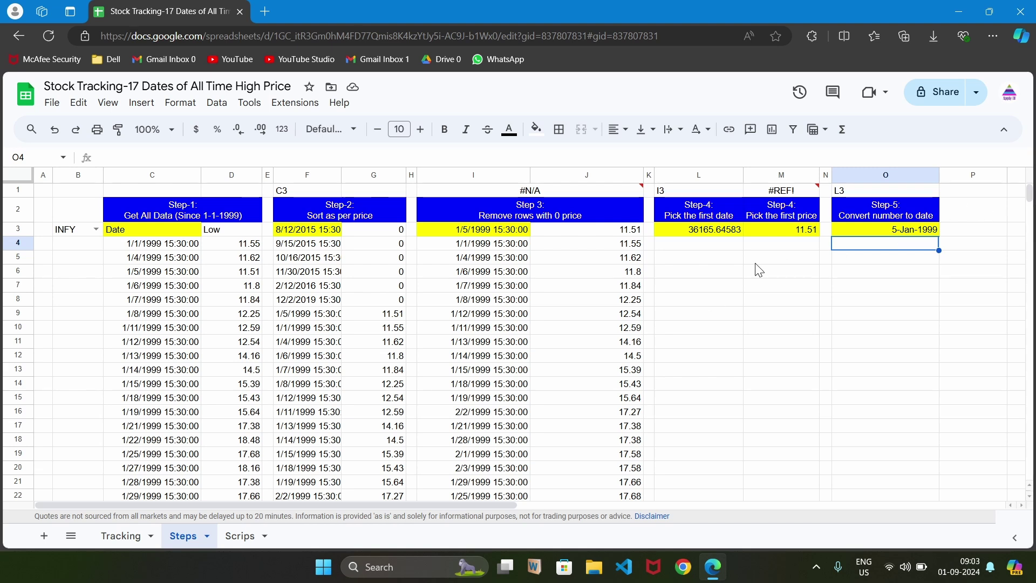
Step: Review the finished price formula in M3 and date formula in O3, and open the Tracking sheet
{"action": "left_click", "coordinate": [795, 232]}
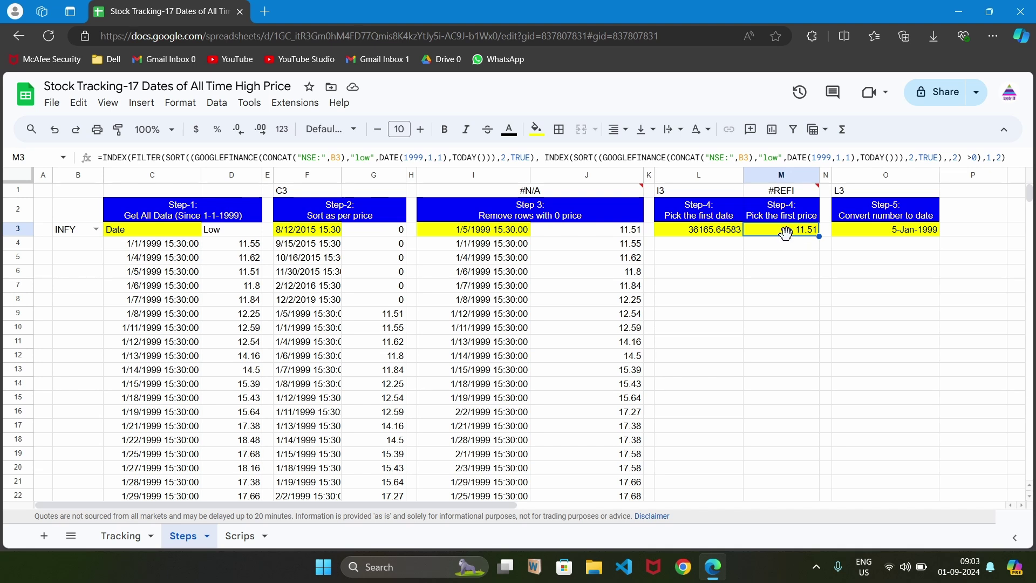
{"action": "left_click", "coordinate": [898, 235]}
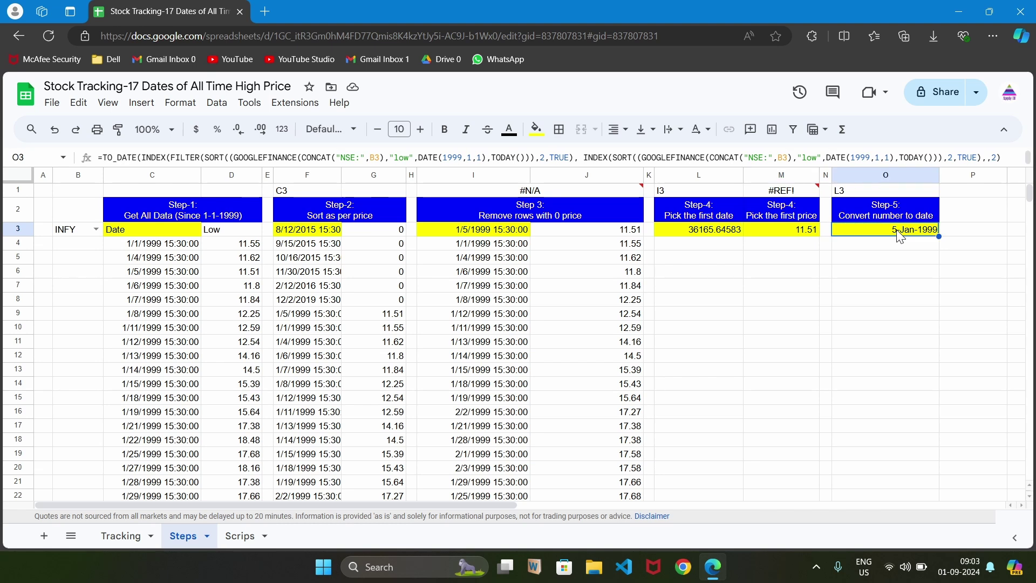
{"action": "left_click", "coordinate": [129, 539]}
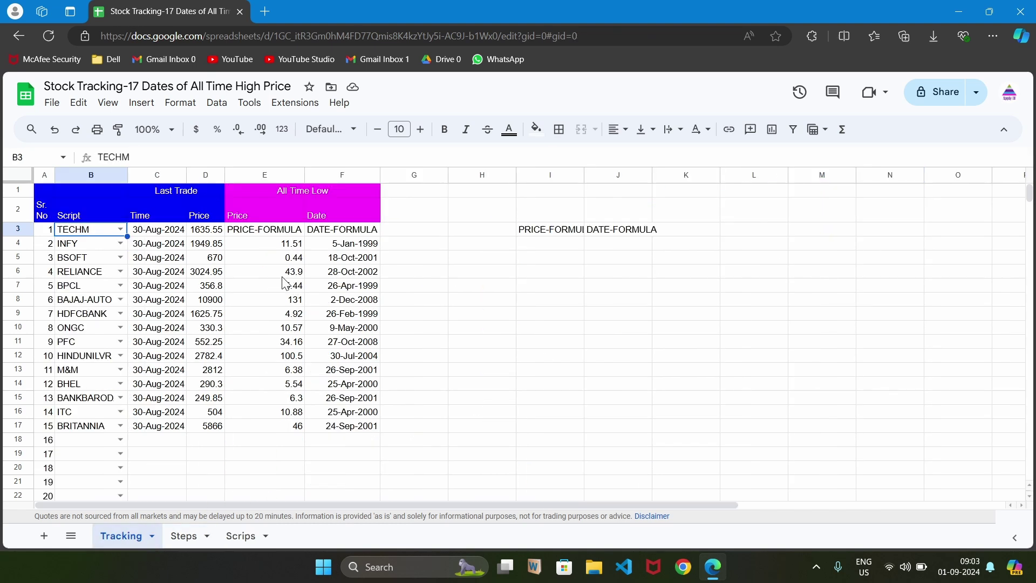
Step: Examine the IF formulas in Tracking cells E3 and F3, including their PRICE-FORMULA and DATE-FORMULA placeholders and the empty-string fallback
{"action": "left_click", "coordinate": [264, 232]}
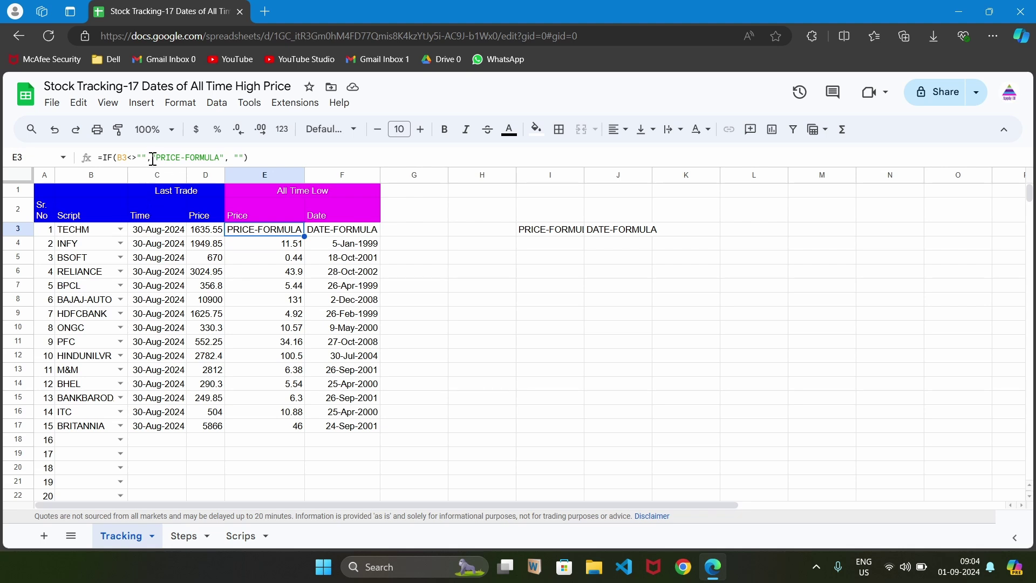
{"action": "left_click_drag", "start_coordinate": [152, 157], "coordinate": [225, 159]}
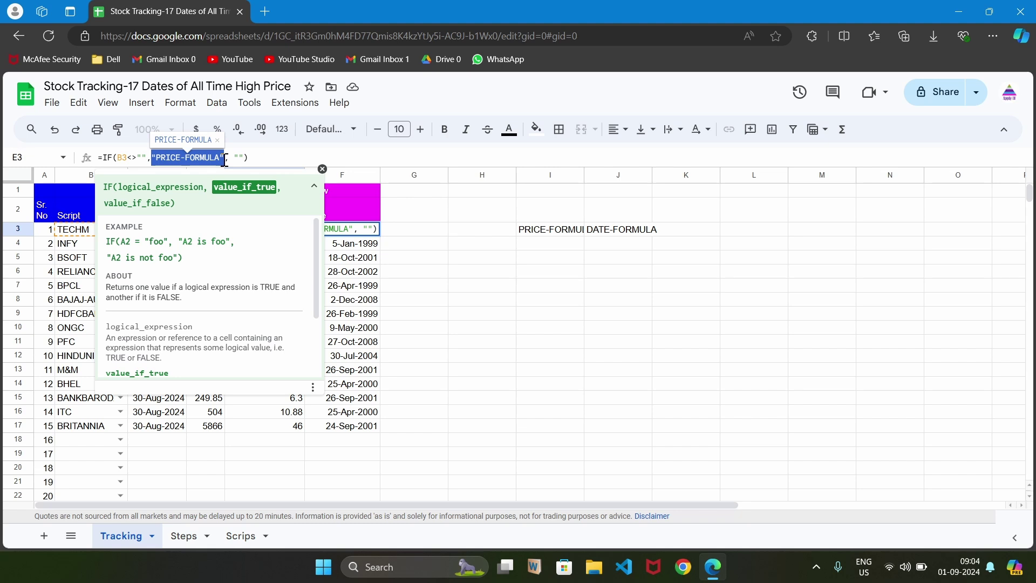
{"action": "left_click_drag", "start_coordinate": [233, 162], "coordinate": [248, 161]}
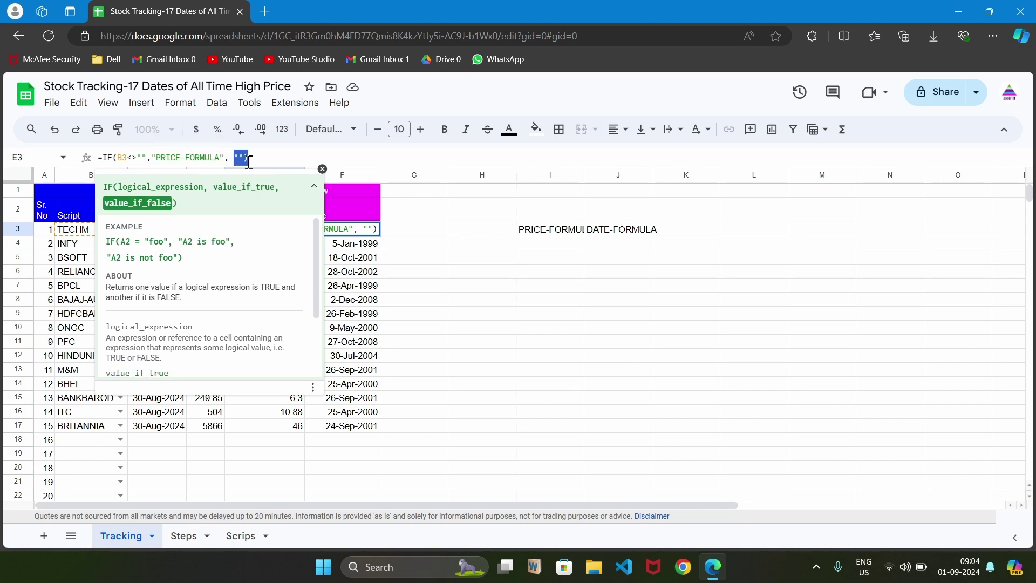
{"action": "key", "text": "Escape"}
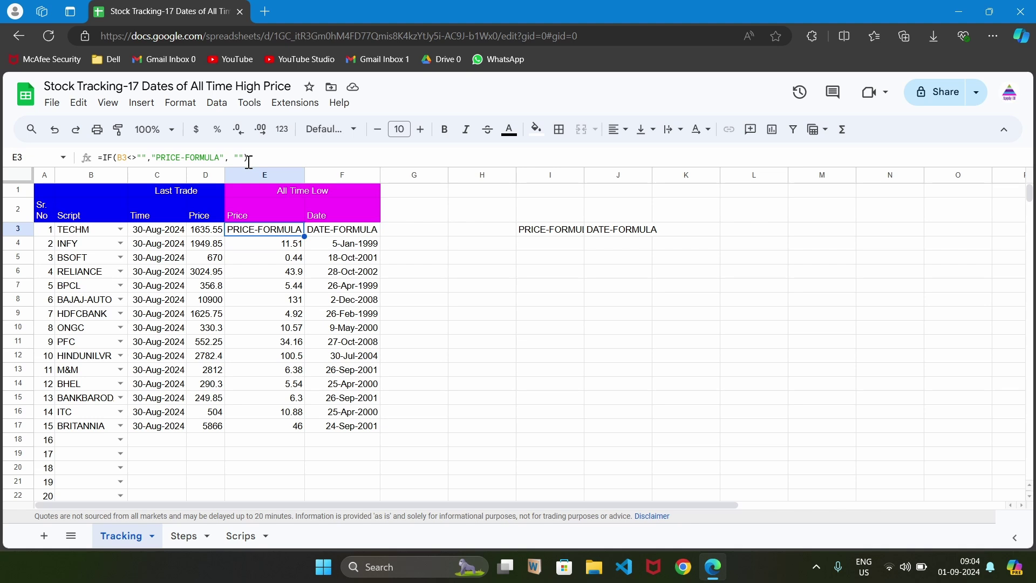
{"action": "left_click", "coordinate": [323, 237]}
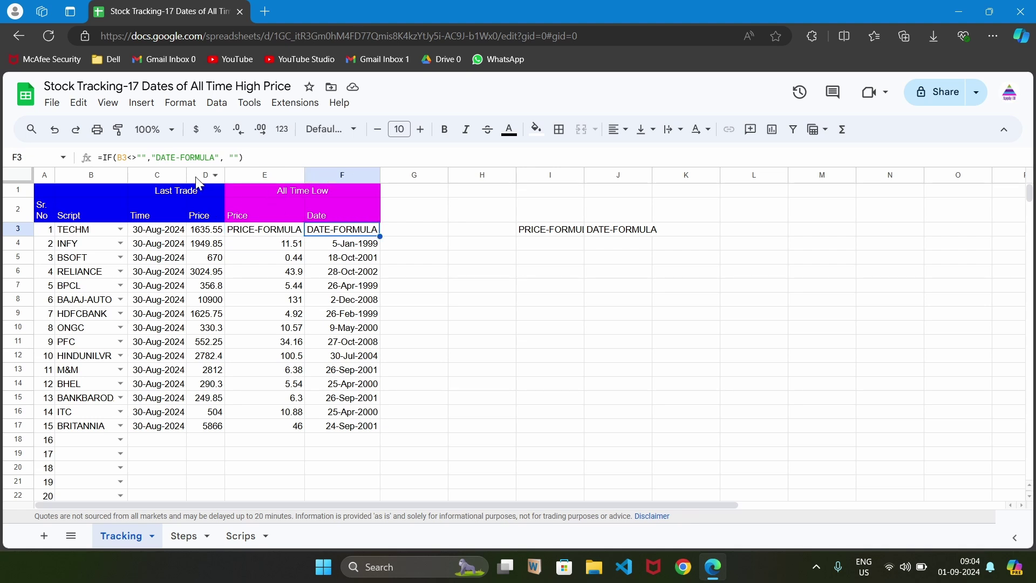
{"action": "left_click", "coordinate": [152, 159]}
{"action": "left_click_drag", "start_coordinate": [152, 159], "coordinate": [220, 162]}
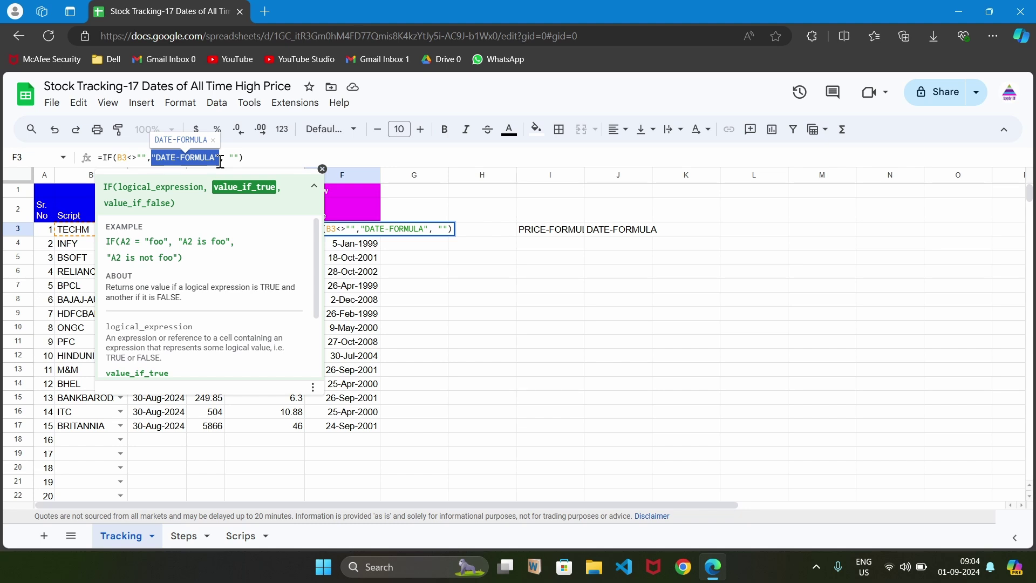
{"action": "key", "text": "Escape"}
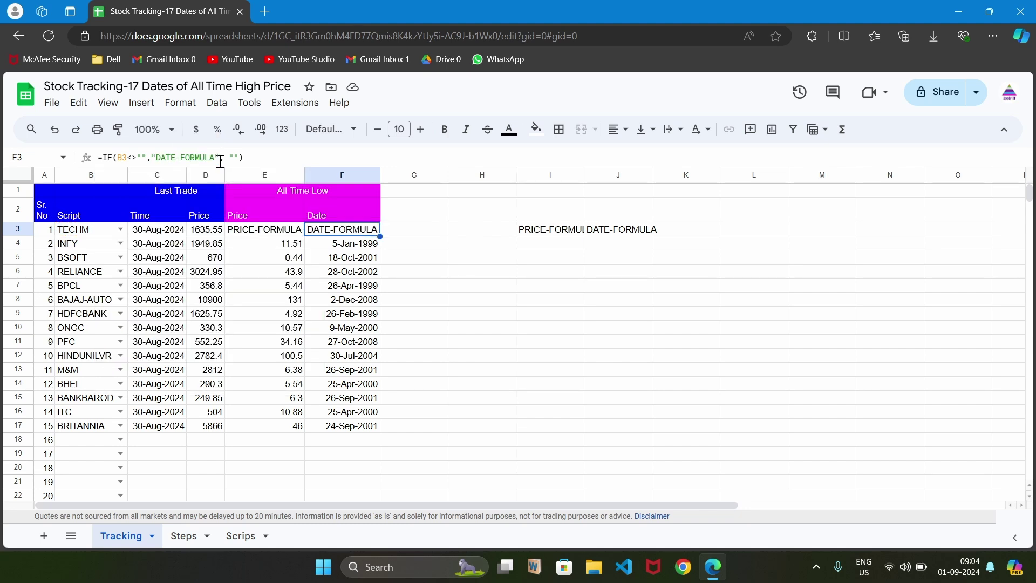
{"action": "key", "text": "Left"}
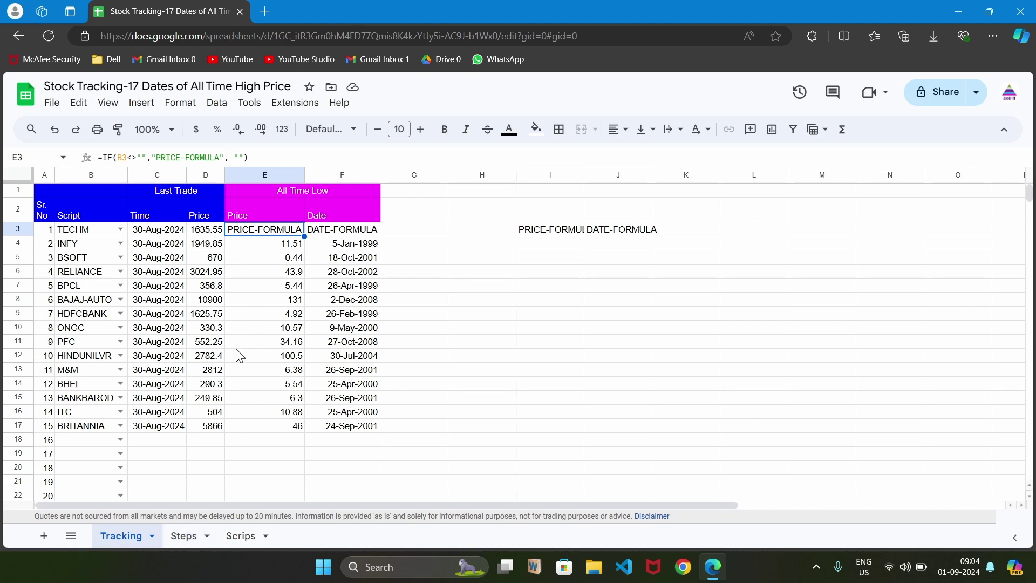
Step: Copy the complete INDEX price expression from M3 of the Steps sheet without its equals sign, leaving the cell unchanged
{"action": "left_click", "coordinate": [188, 537]}
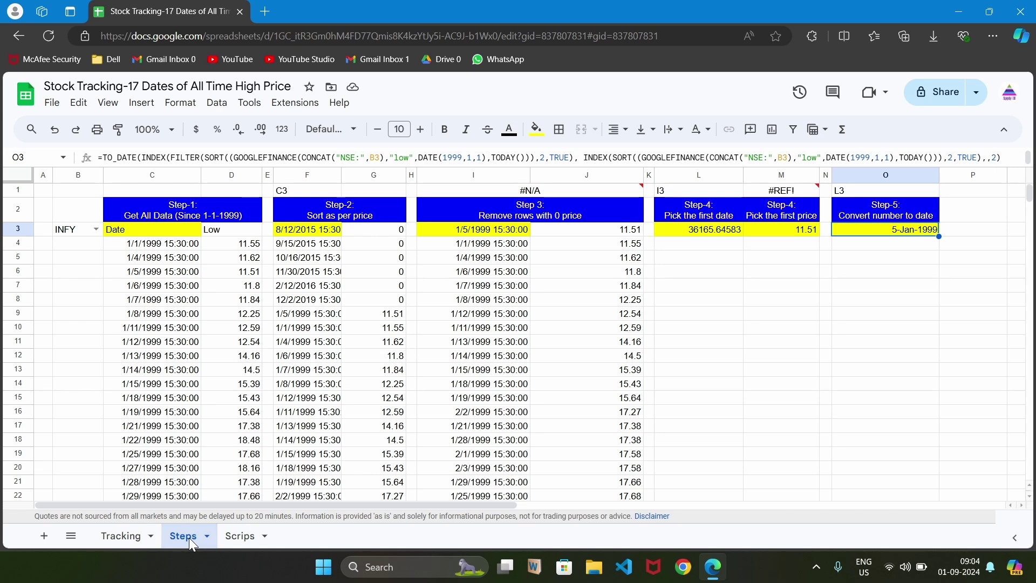
{"action": "left_click", "coordinate": [802, 233]}
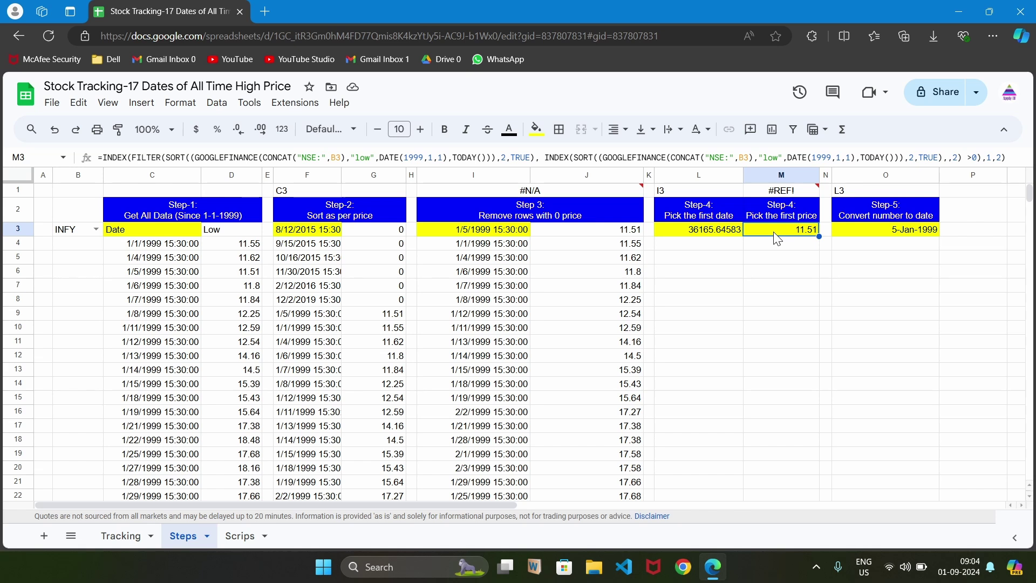
{"action": "double_click", "coordinate": [777, 238]}
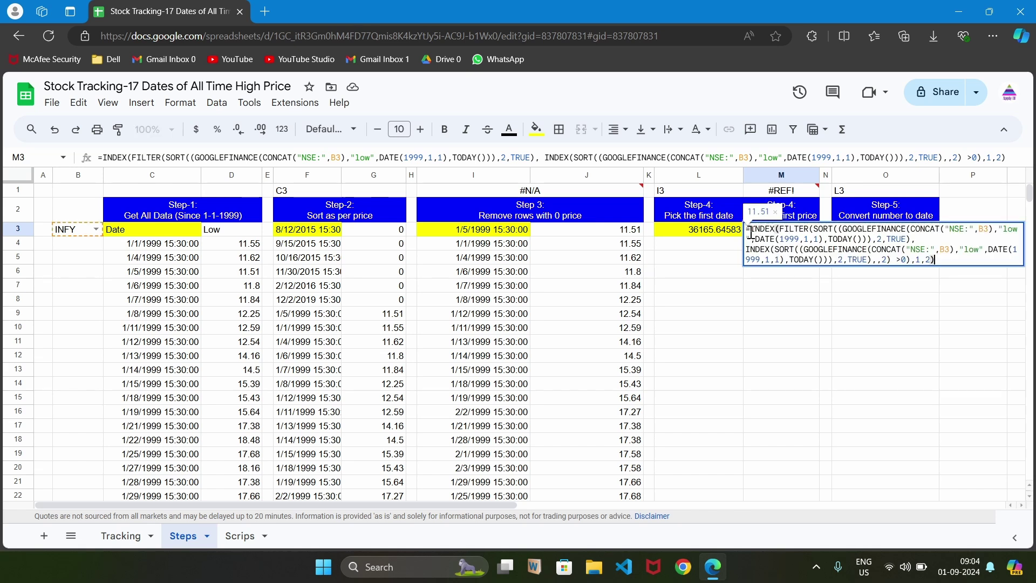
{"action": "left_click_drag", "start_coordinate": [753, 233], "coordinate": [952, 258]}
{"action": "key", "text": "ctrl+c"}
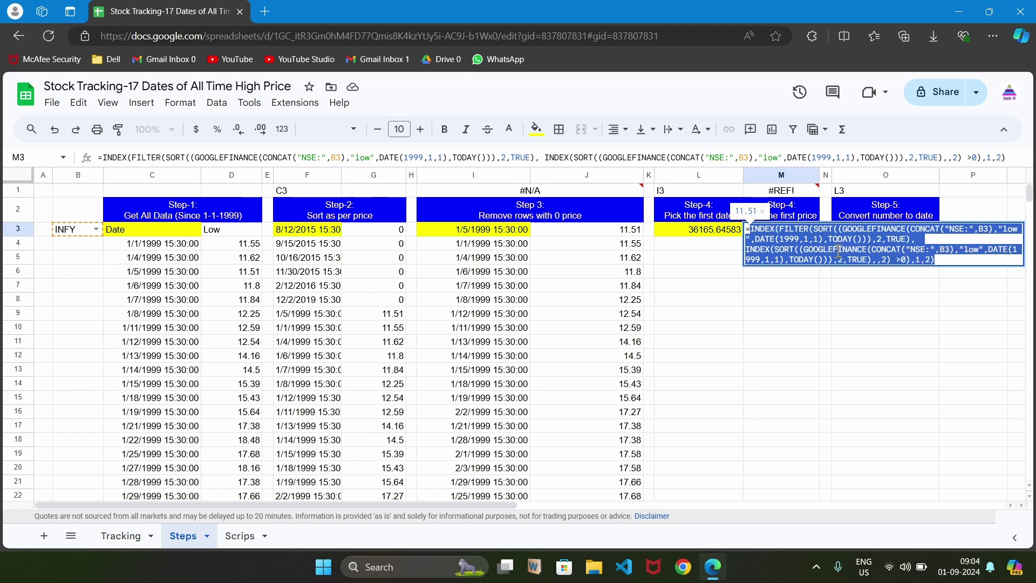
{"action": "key", "text": "Escape"}
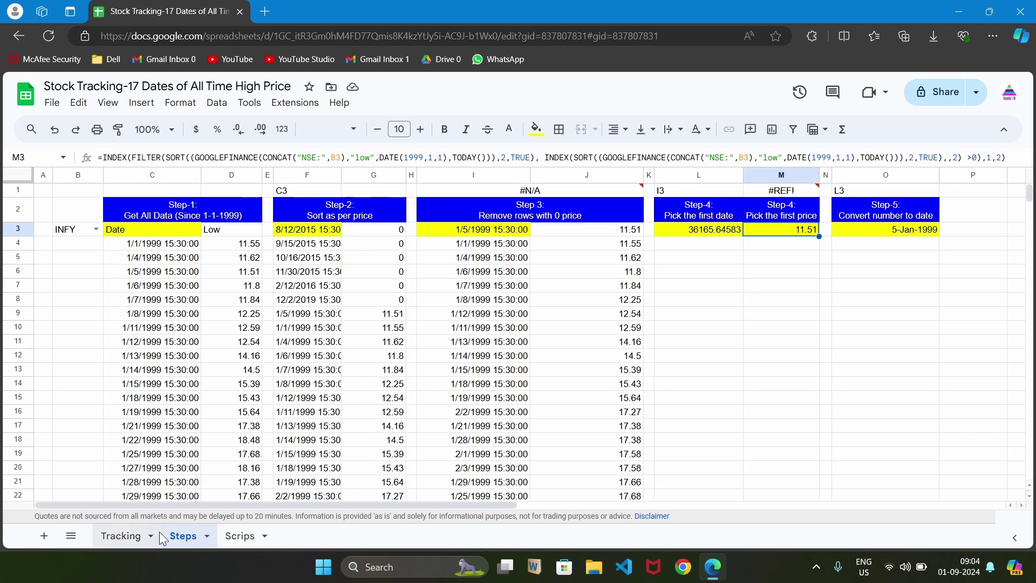
Step: Replace the "PRICE-FORMULA" placeholder in the IF formula of Tracking cell E3 with the copied INDEX expression and commit it
{"action": "left_click", "coordinate": [128, 540]}
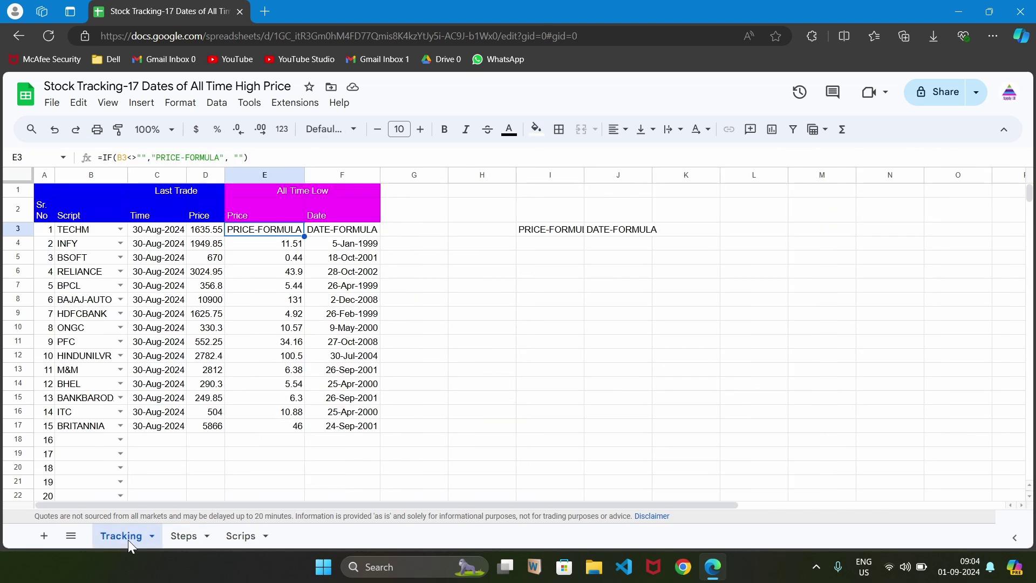
{"action": "left_click", "coordinate": [170, 157]}
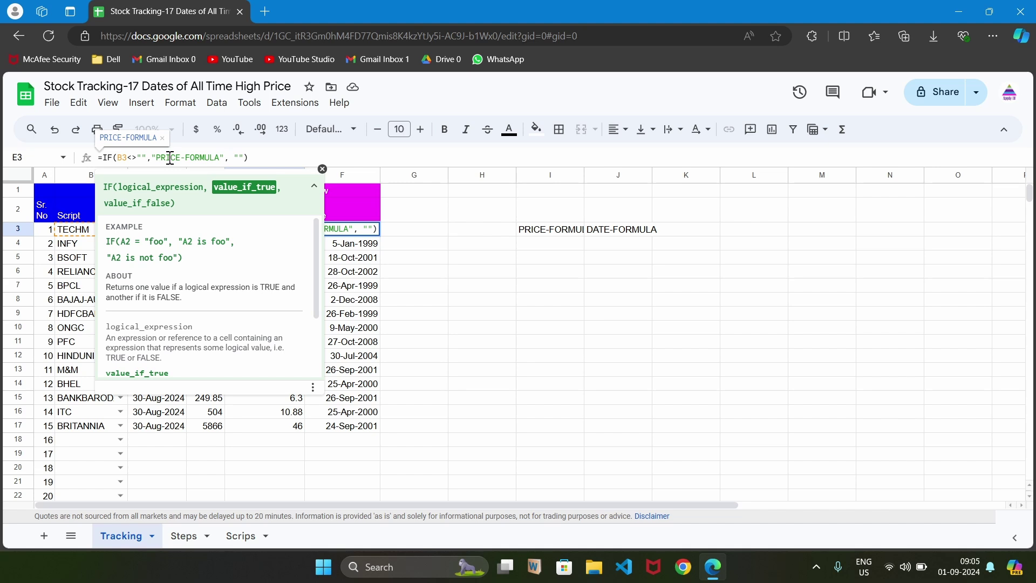
{"action": "left_click", "coordinate": [153, 157]}
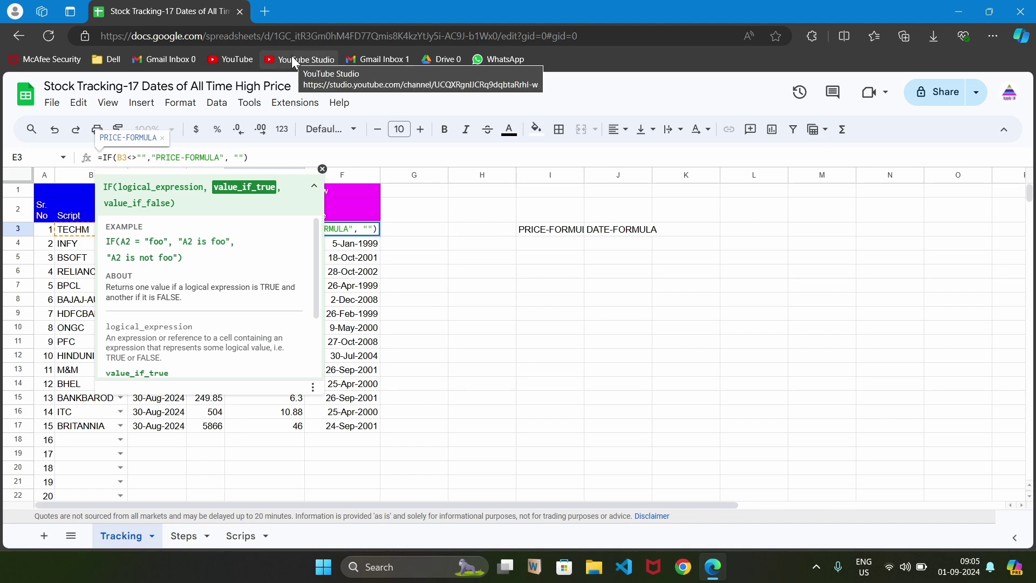
{"action": "key", "text": "shift+Right"}
{"action": "key", "text": "shift+Right"}
{"action": "key", "text": "shift+Right"}
{"action": "key", "text": "shift+Right"}
{"action": "key", "text": "shift+Right"}
{"action": "key", "text": "shift+Right"}
{"action": "key", "text": "shift+Right"}
{"action": "key", "text": "shift+Right"}
{"action": "key", "text": "shift+Right"}
{"action": "key", "text": "shift+Right"}
{"action": "key", "text": "shift+Right"}
{"action": "key", "text": "shift+Right"}
{"action": "key", "text": "shift+Right"}
{"action": "key", "text": "shift+Right"}
{"action": "key", "text": "shift+Right"}
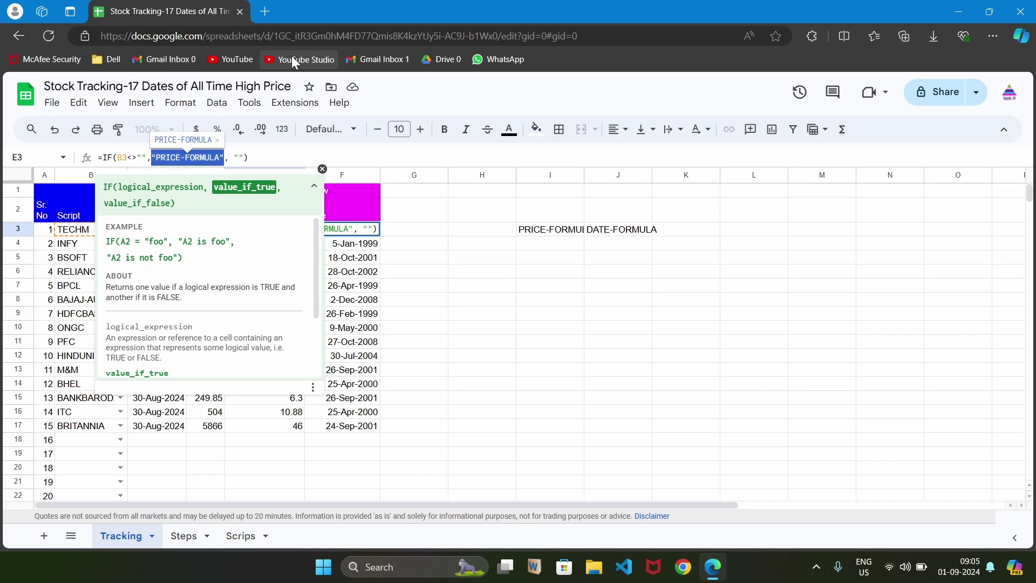
{"action": "key", "text": "BackSpace"}
{"action": "key", "text": "ctrl+v"}
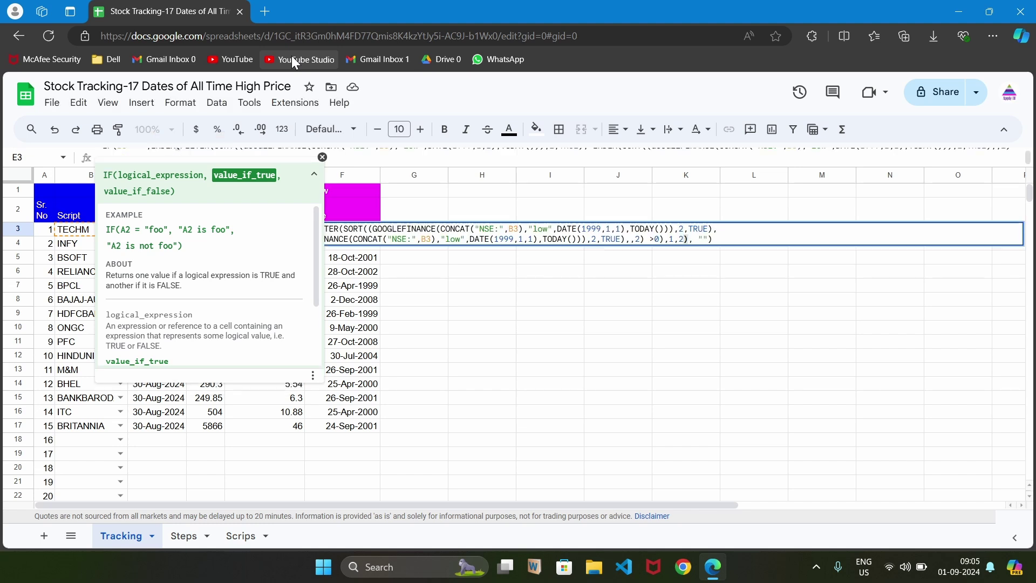
{"action": "key", "text": "Return"}
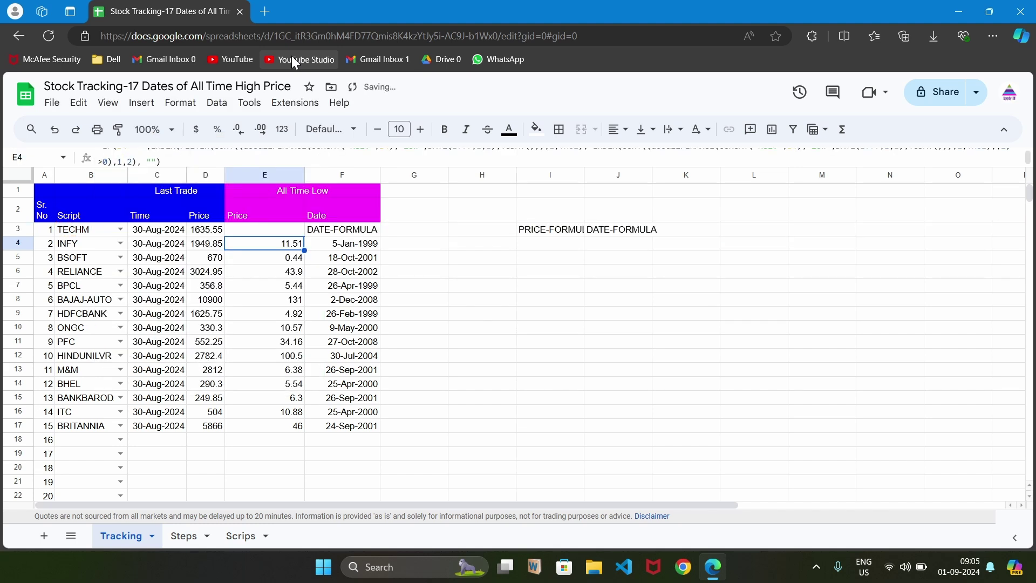
{"action": "key", "text": "Up"}
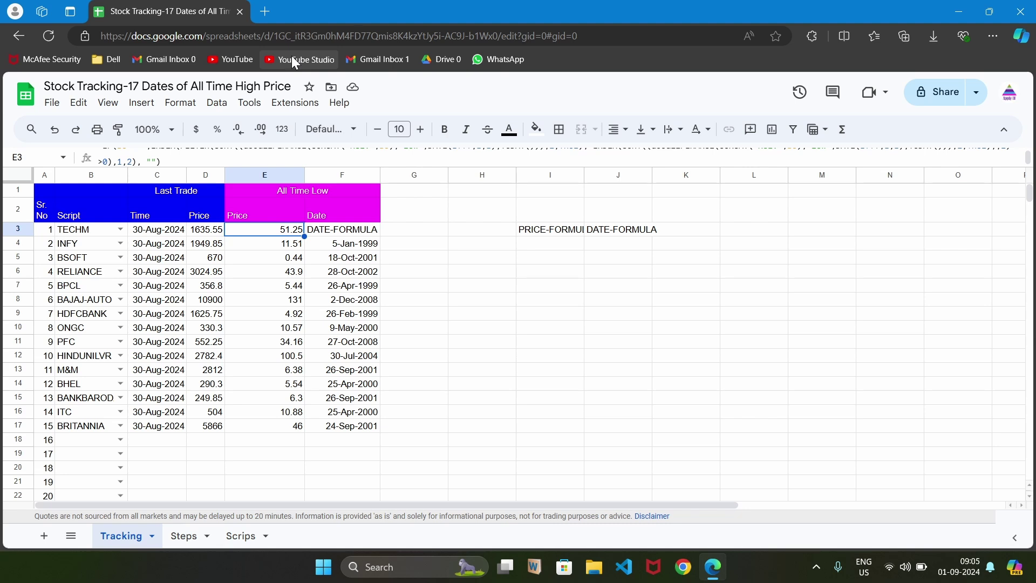
Step: Copy the complete TO_DATE expression from O3 of the Steps sheet without its equals sign
{"action": "left_click", "coordinate": [184, 536]}
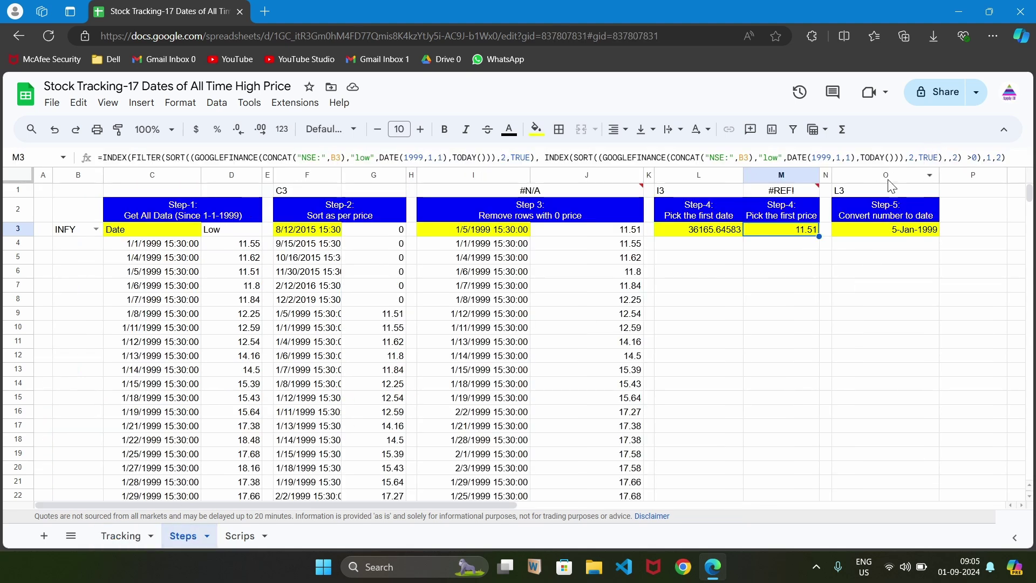
{"action": "left_click", "coordinate": [895, 233]}
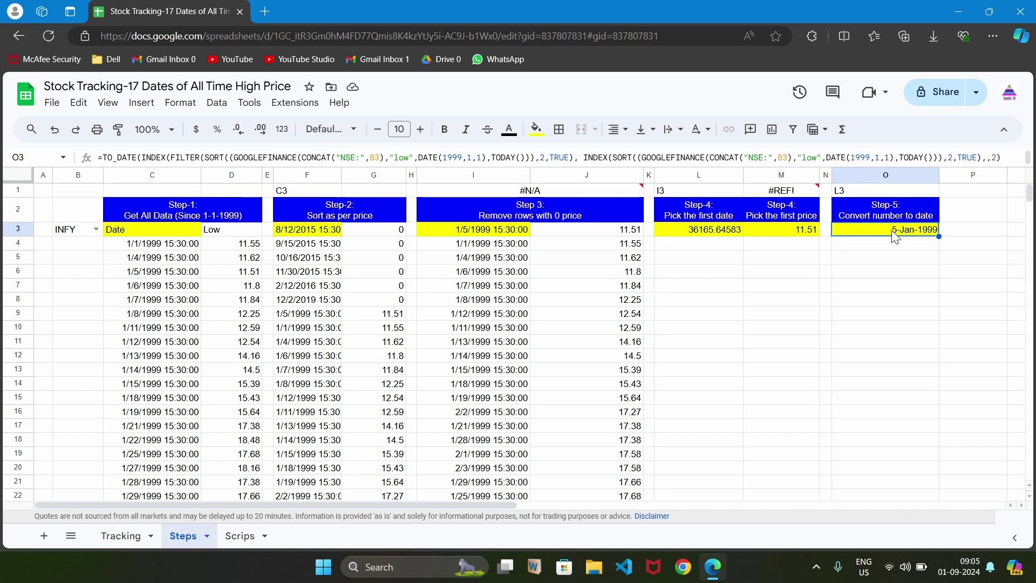
{"action": "left_click", "coordinate": [235, 163]}
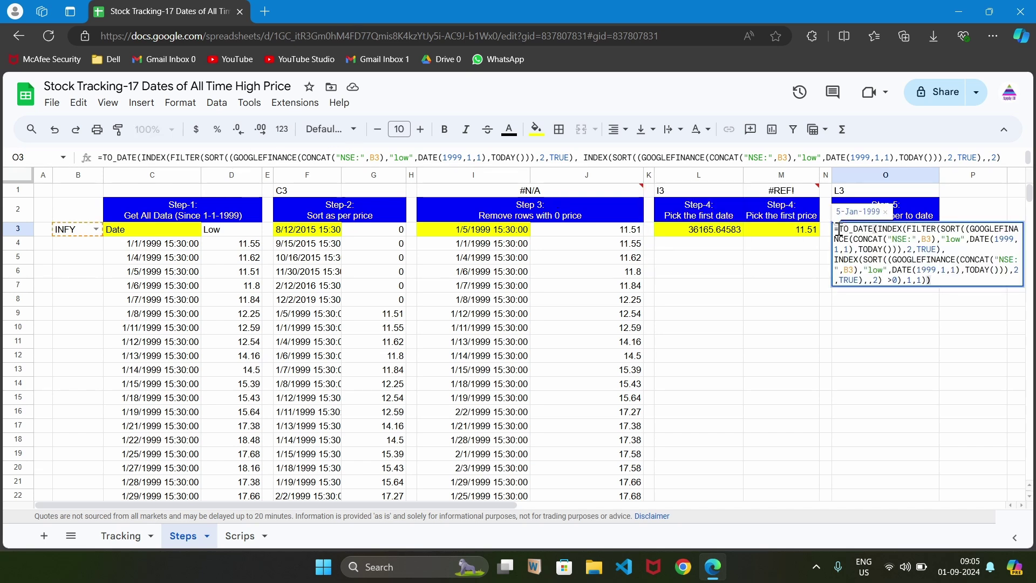
{"action": "left_click_drag", "start_coordinate": [838, 231], "coordinate": [951, 286]}
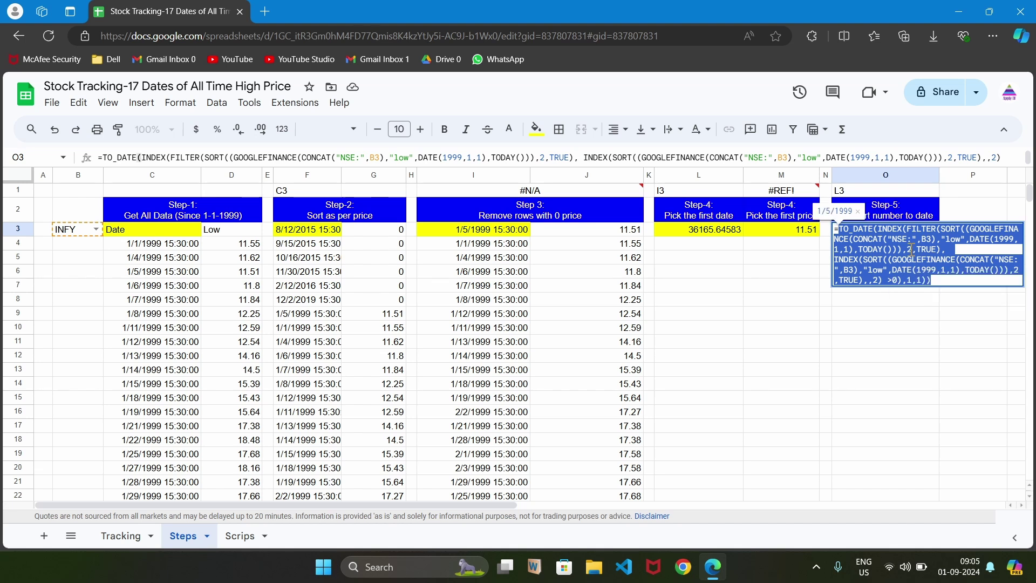
{"action": "key", "text": "Escape"}
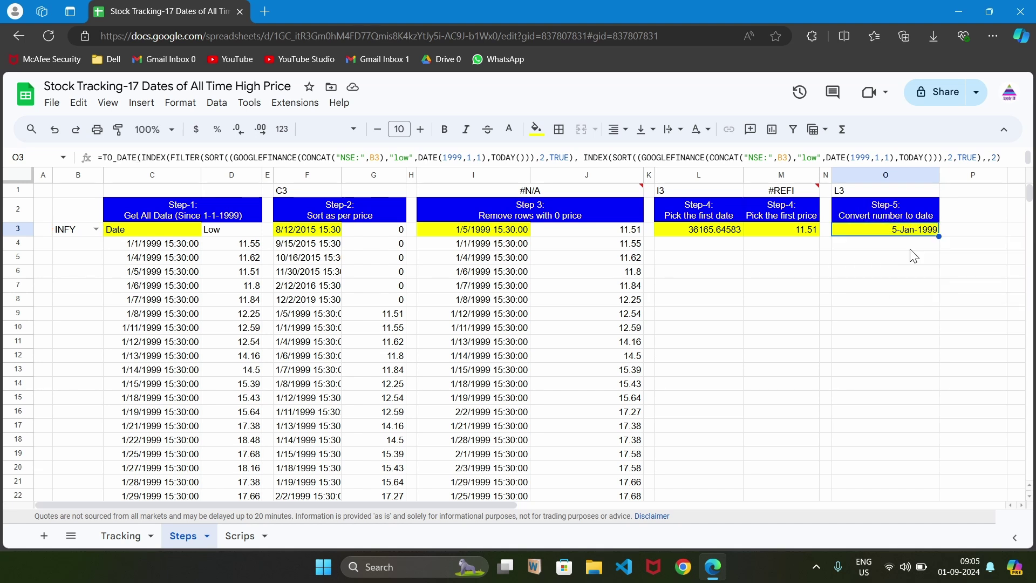
Step: Replace the "DATE-FORMULA" placeholder in the IF formula of Tracking cell F3 with the copied TO_DATE expression and commit it
{"action": "left_click", "coordinate": [124, 542]}
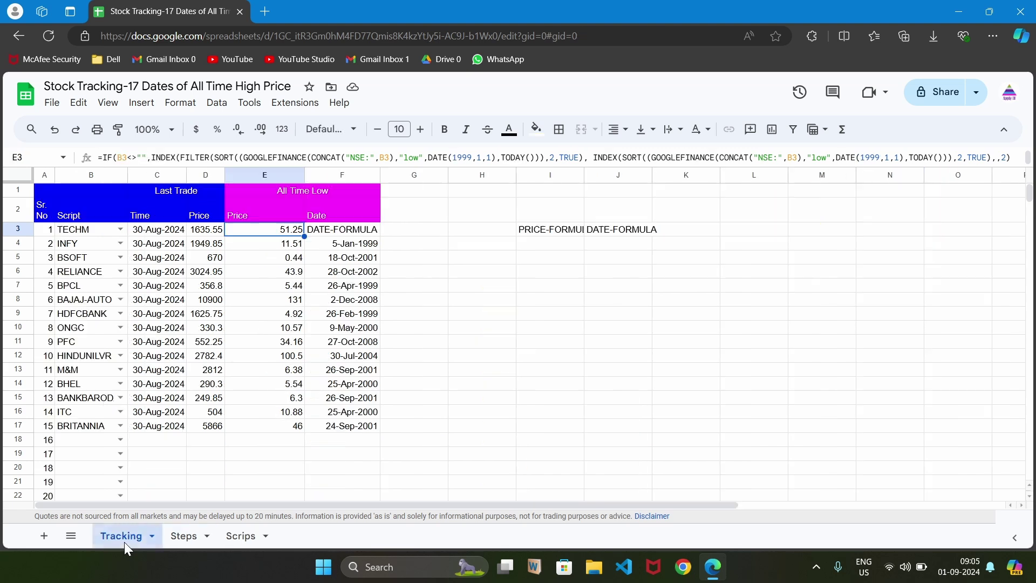
{"action": "left_click", "coordinate": [342, 236]}
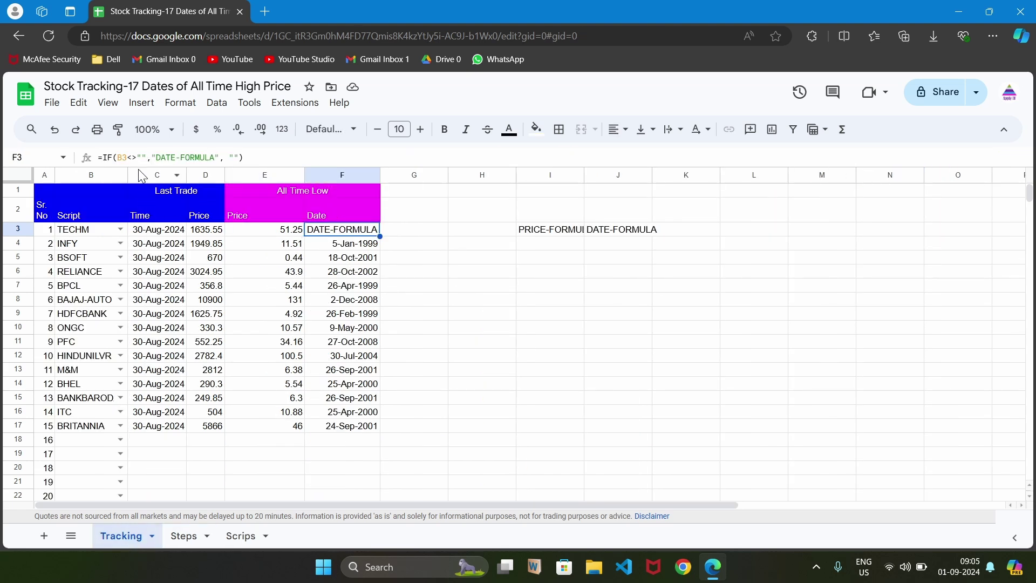
{"action": "left_click_drag", "start_coordinate": [160, 158], "coordinate": [152, 157]}
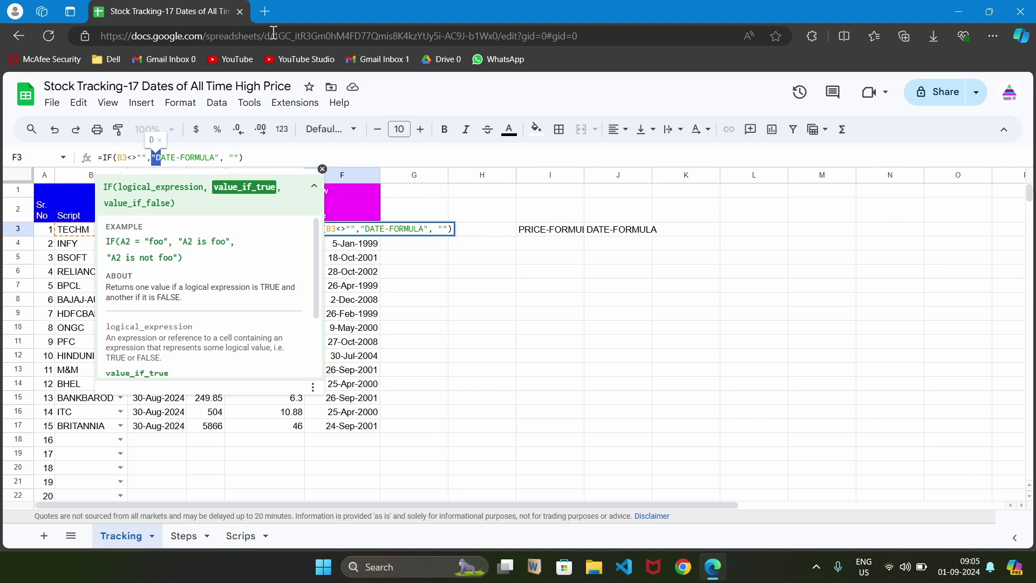
{"action": "key", "text": "shift+Right"}
{"action": "key", "text": "shift+Right"}
{"action": "key", "text": "shift+Right"}
{"action": "key", "text": "shift+Right"}
{"action": "key", "text": "shift+Right"}
{"action": "key", "text": "shift+Right"}
{"action": "key", "text": "shift+Right"}
{"action": "key", "text": "shift+Right"}
{"action": "key", "text": "shift+Right"}
{"action": "key", "text": "shift+Right"}
{"action": "key", "text": "shift+Right"}
{"action": "key", "text": "shift+Right"}
{"action": "key", "text": "shift+Right"}
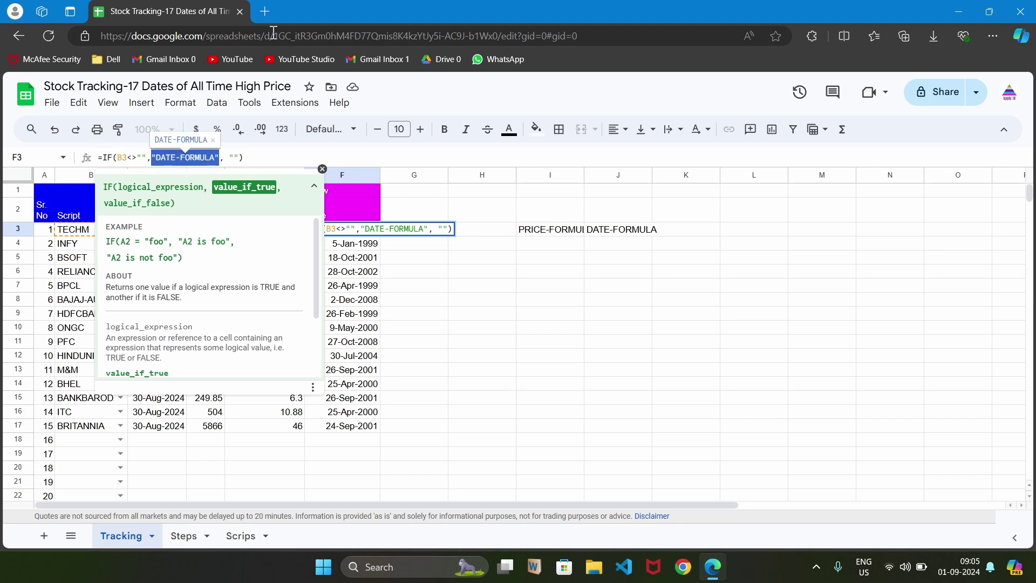
{"action": "type", "text": "TO_DATE(INDEX(FILTER(SORT((GOOGLEFINANCE(CONCAT(\"NSE:\",B3),\"low\",DATE(1999,1,1),TODAY())),2,TRUE),INDEX(SORT((GOOGLEFINANCE(CONCAT(\"NSE:\",B3),\"low\",DATE(1999,1,1),TODAY())),2,TRUE),,2) >0),1,1))"}
{"action": "key", "text": "Return"}
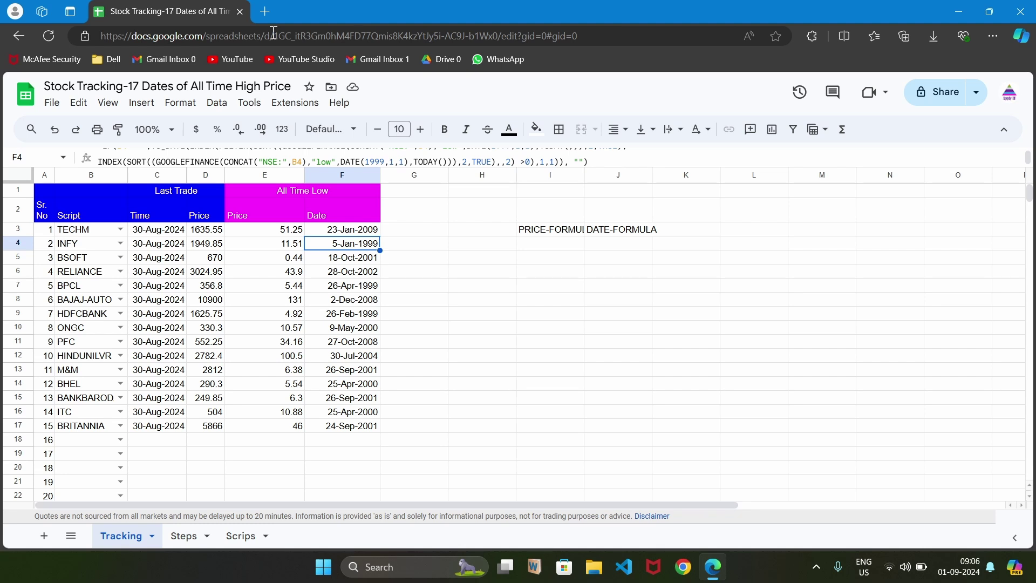
Step: Clear the existing all-time low prices and dates in E4:F17 of the Tracking sheet
{"action": "key", "text": "shift+Left"}
{"action": "key", "text": "ctrl+shift+Down"}
{"action": "key", "text": "Delete"}
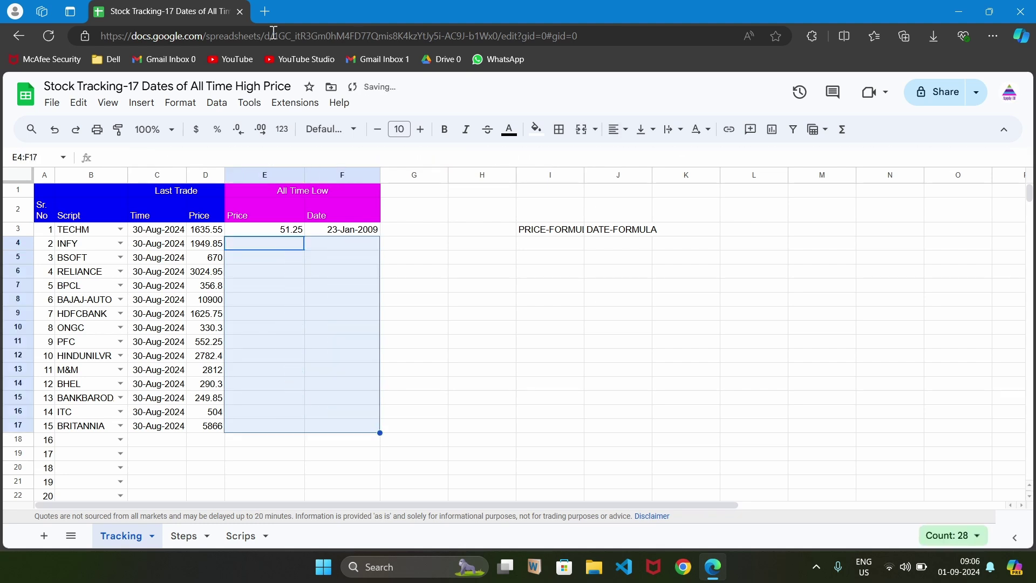
Step: Copy the price and date formulas from E3:F3 down to the remaining stocks in E4:F17
{"action": "key", "text": "Up"}
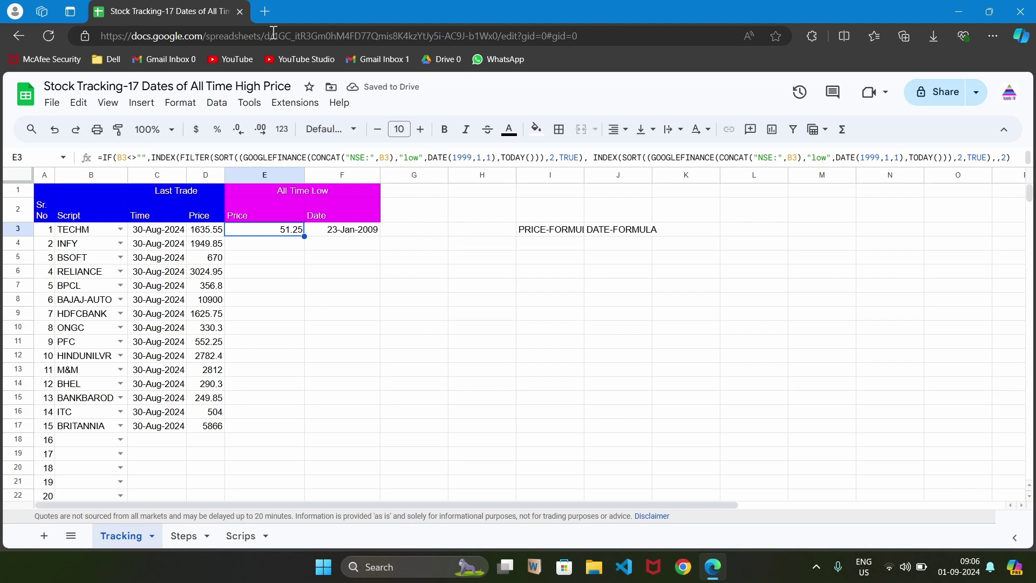
{"action": "key", "text": "shift+Right"}
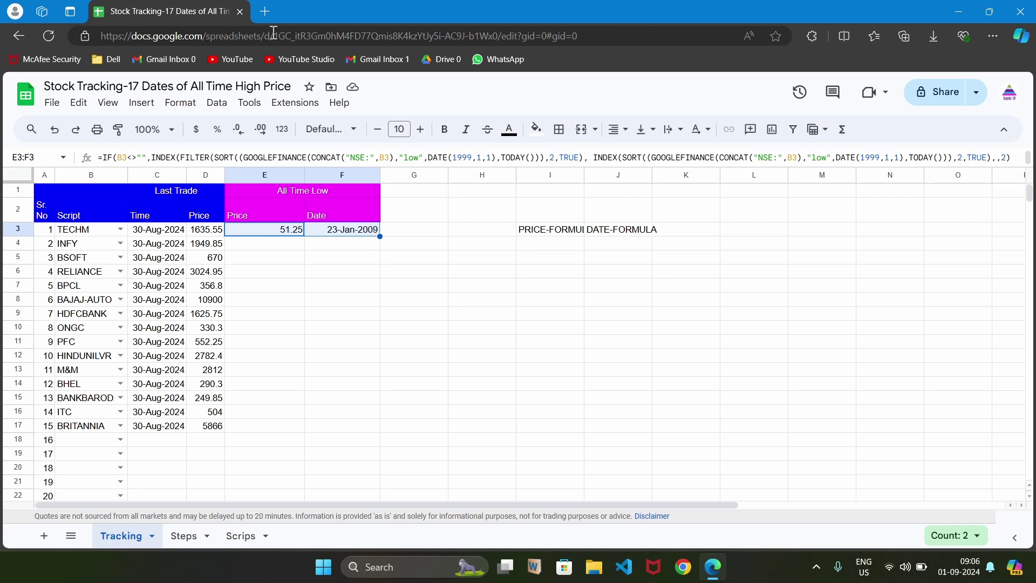
{"action": "key", "text": "Down"}
{"action": "key", "text": "shift+Down"}
{"action": "key", "text": "shift+Down"}
{"action": "key", "text": "shift+Down"}
{"action": "key", "text": "shift+Down"}
{"action": "key", "text": "shift+Down"}
{"action": "key", "text": "shift+Down"}
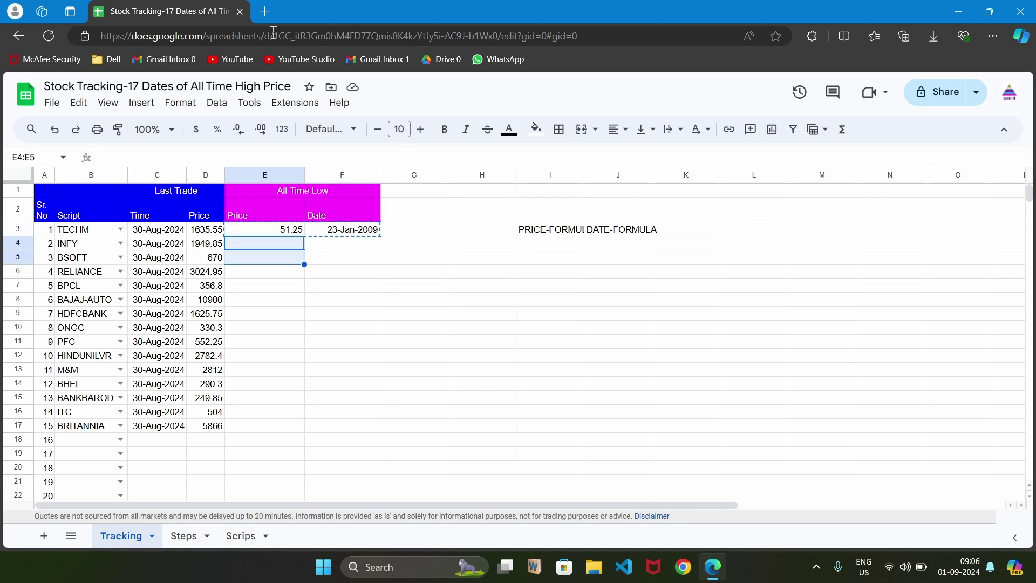
{"action": "key", "text": "shift+Down"}
{"action": "key", "text": "shift+Down"}
{"action": "key", "text": "shift+Down"}
{"action": "key", "text": "shift+Down"}
{"action": "key", "text": "shift+Down"}
{"action": "key", "text": "shift+Down"}
{"action": "key", "text": "shift+Down"}
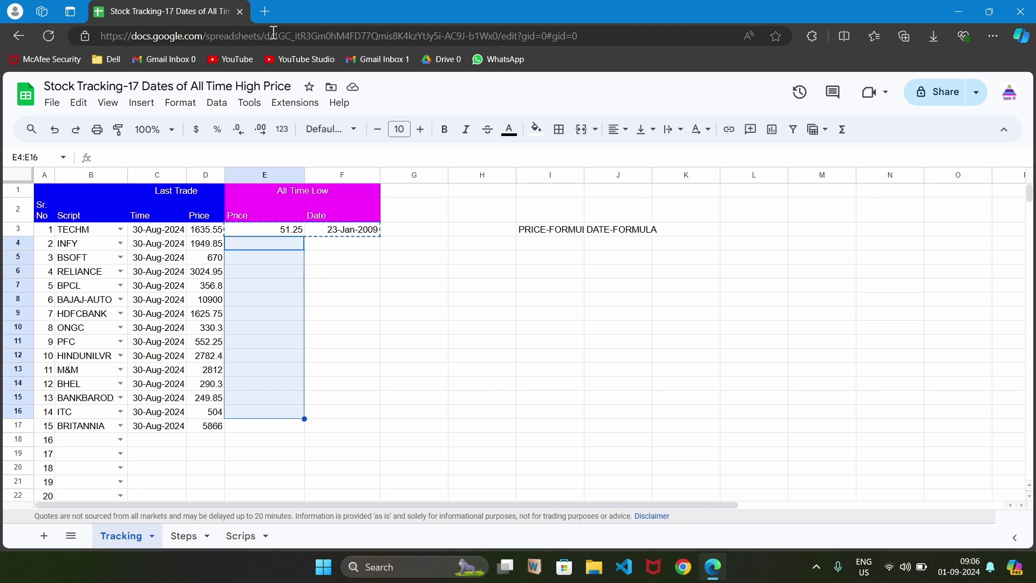
{"action": "key", "text": "ctrl+v"}
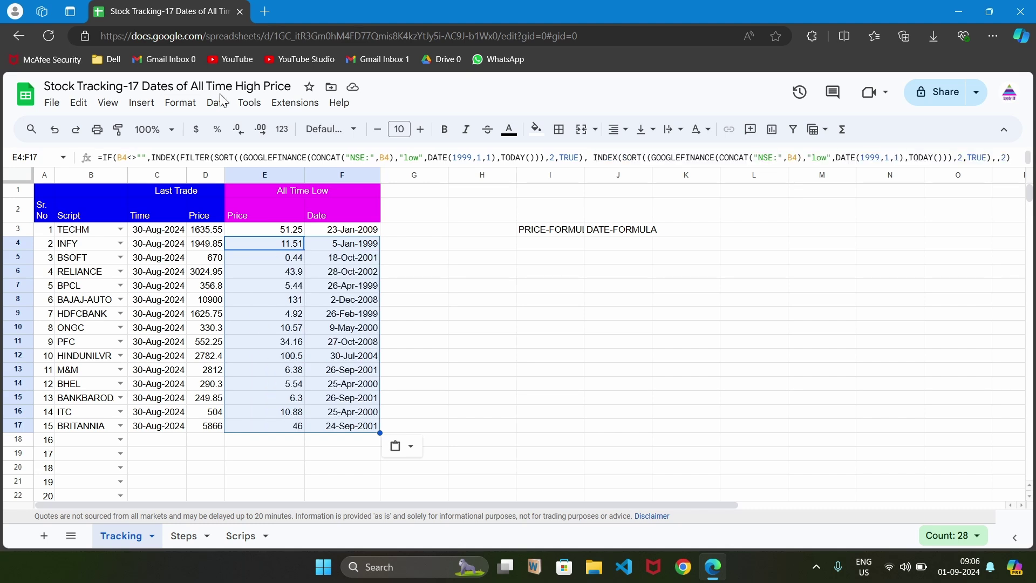
Step: Check the filled formulas in E4 and F4, and inspect the SORT template in F1 of the Steps sheet
{"action": "left_click", "coordinate": [404, 246]}
{"action": "left_click", "coordinate": [284, 245]}
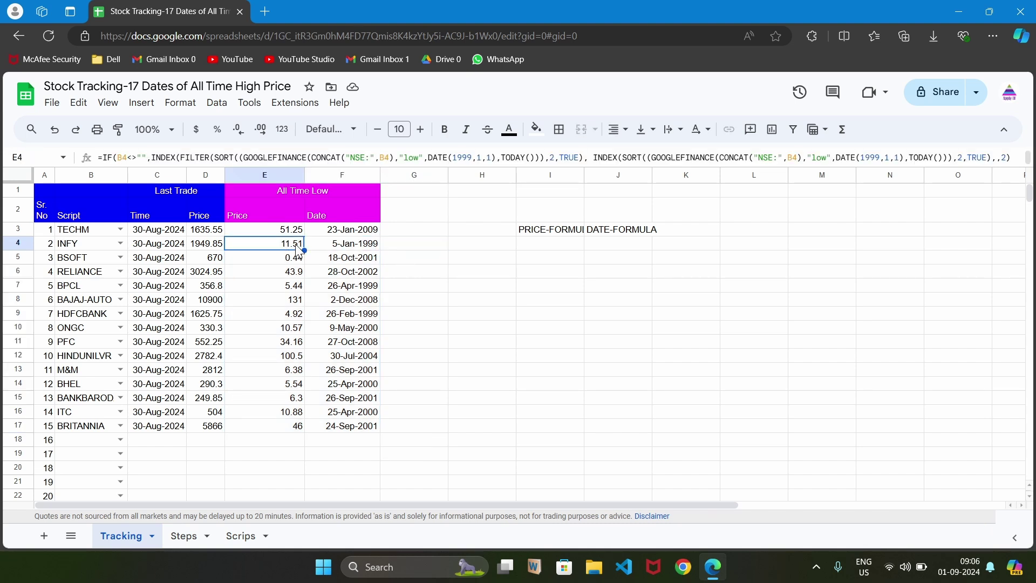
{"action": "left_click", "coordinate": [331, 245]}
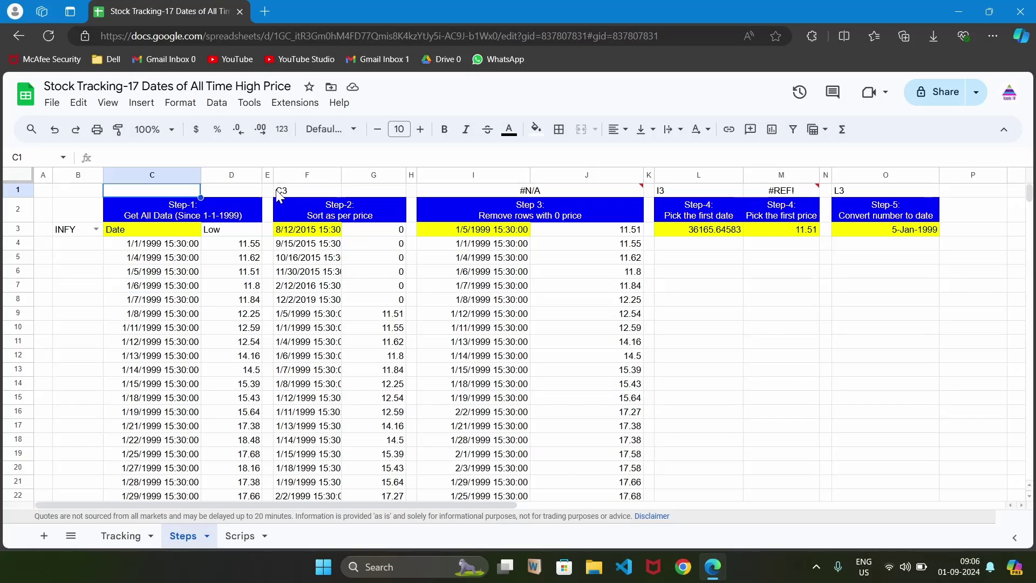
{"action": "left_click", "coordinate": [289, 191]}
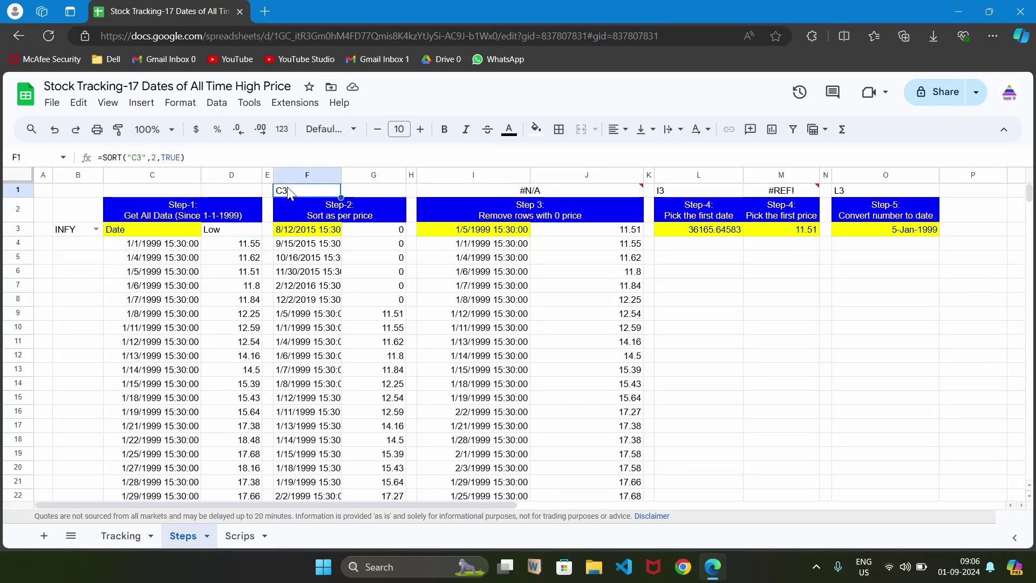